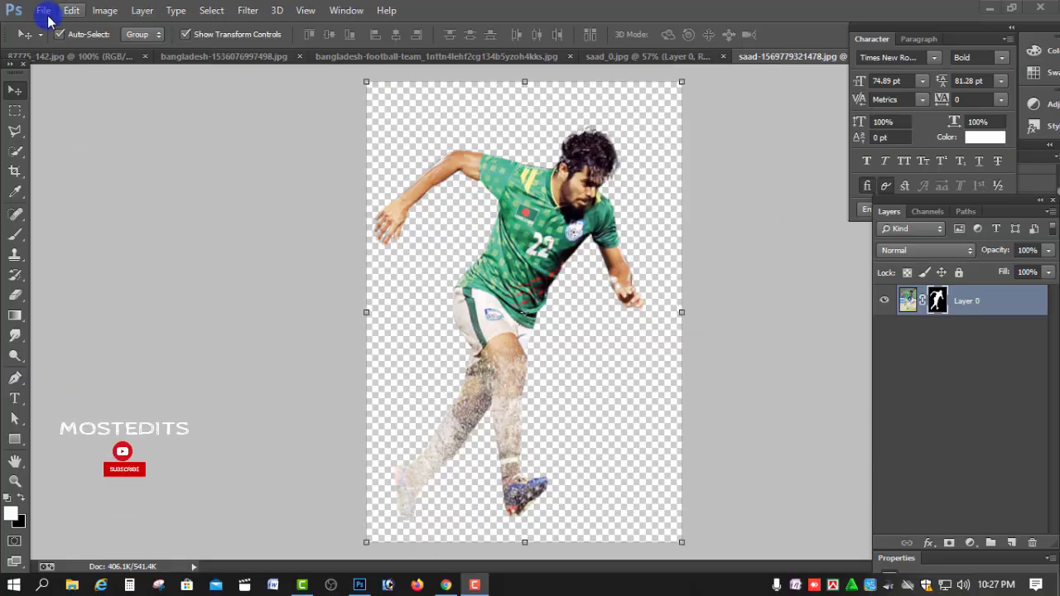
- Create a new 1200 × 1200 px document at 300 pixels/inch
{"action": "left_click", "coordinate": [43, 10]}
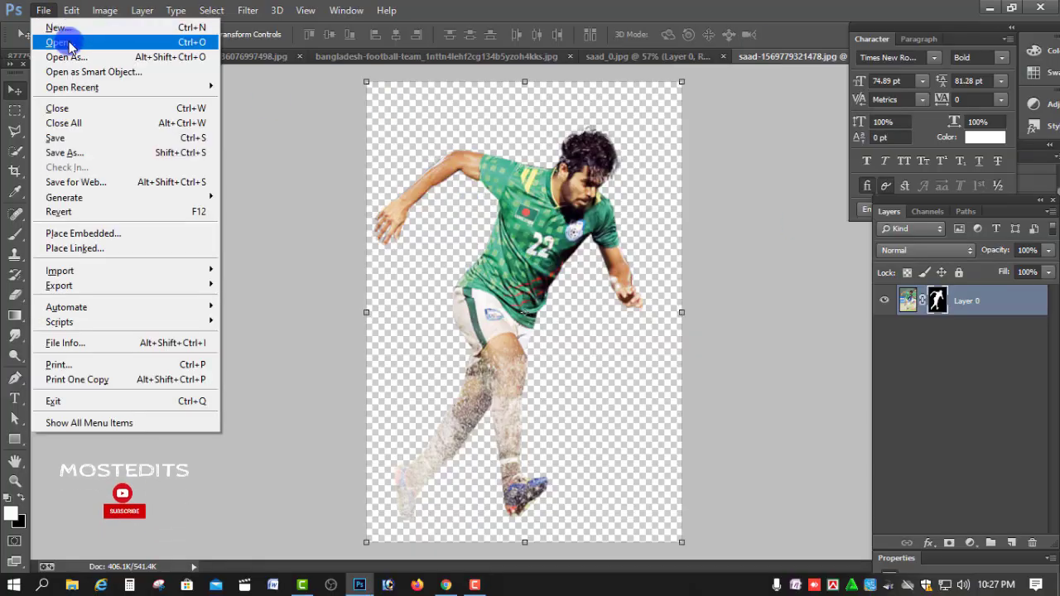
{"action": "left_click", "coordinate": [54, 28]}
{"action": "type", "text": "1200"}
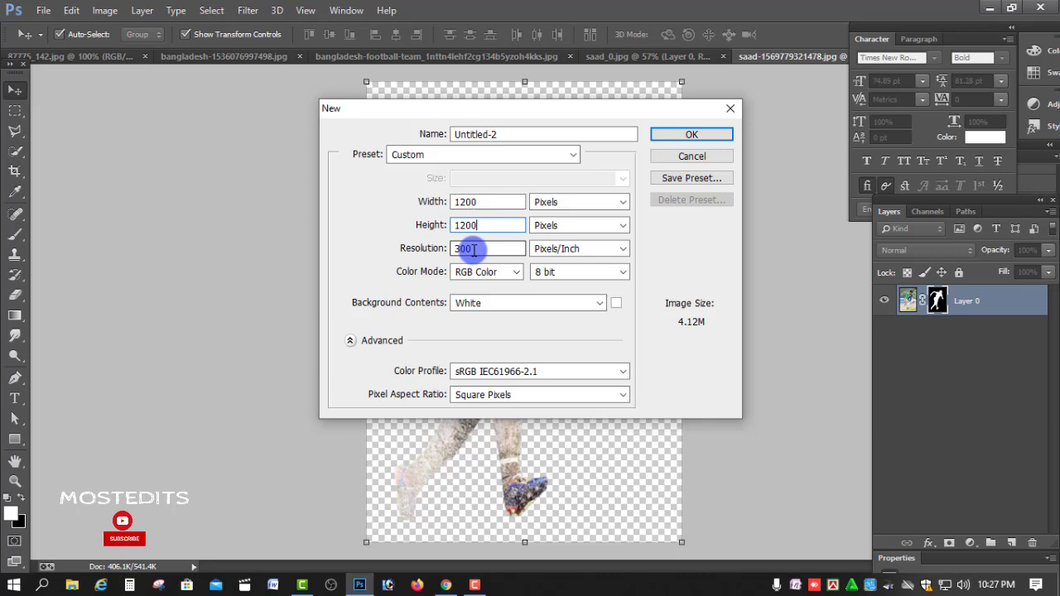
{"action": "left_click_drag", "start_coordinate": [474, 250], "coordinate": [406, 243]}
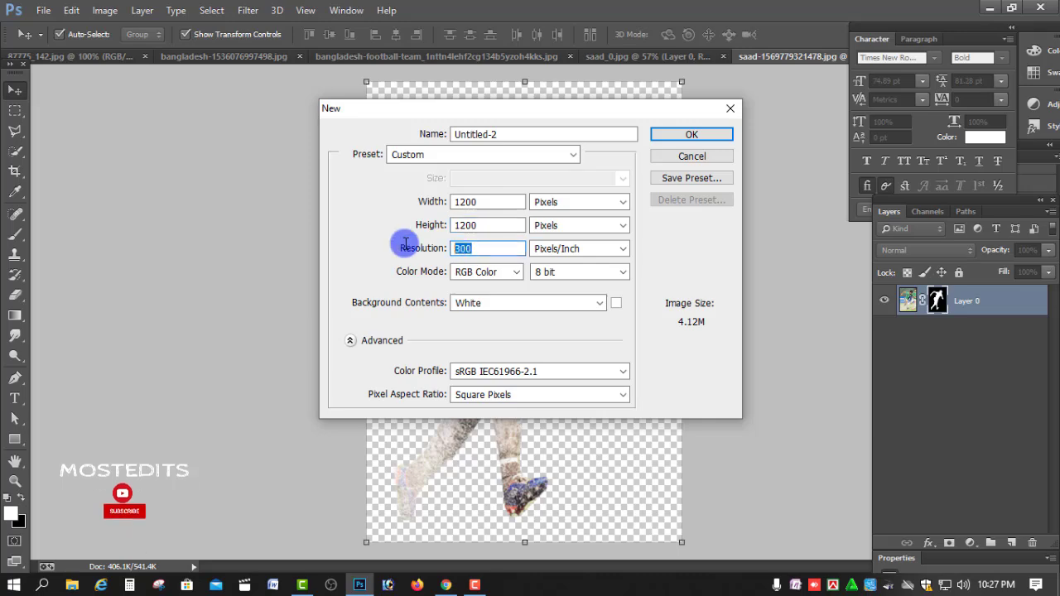
{"action": "left_click", "coordinate": [691, 135]}
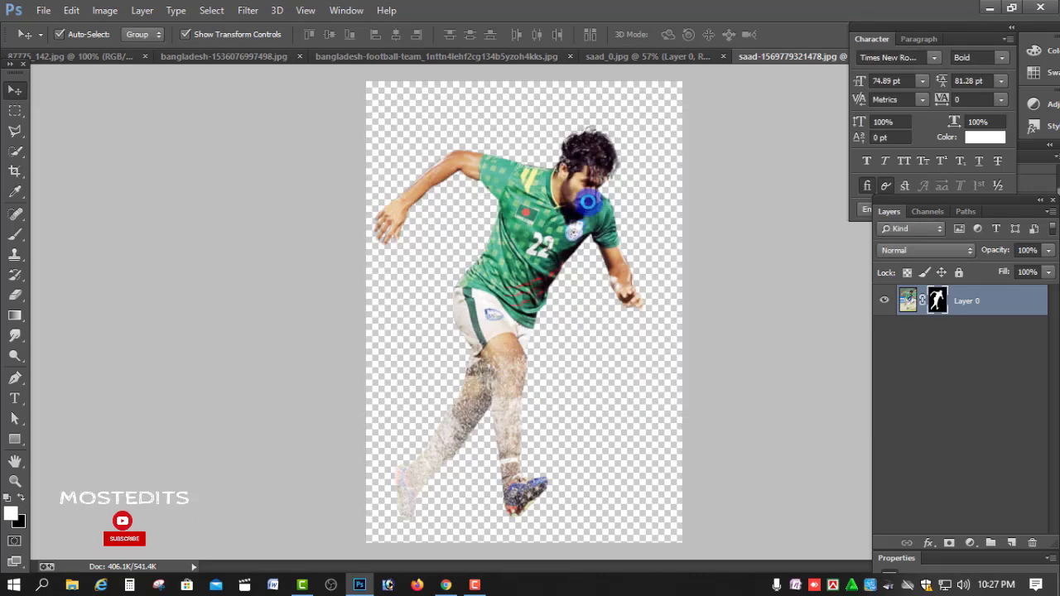
- Unlock the Background layer as Layer 0 and fit the canvas in view
{"action": "left_click", "coordinate": [1033, 303]}
{"action": "key", "text": "ctrl+minus"}
{"action": "key", "text": "ctrl+t"}
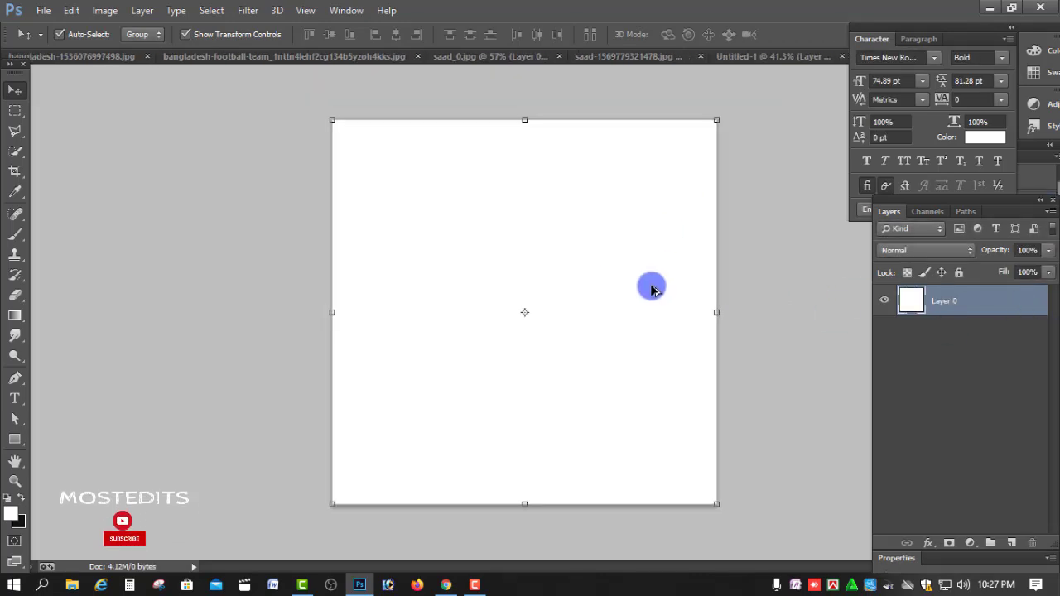
- Fill Layer 0 with a near-black background colour
{"action": "left_click", "coordinate": [18, 520]}
{"action": "left_click_drag", "start_coordinate": [277, 466], "coordinate": [277, 469]}
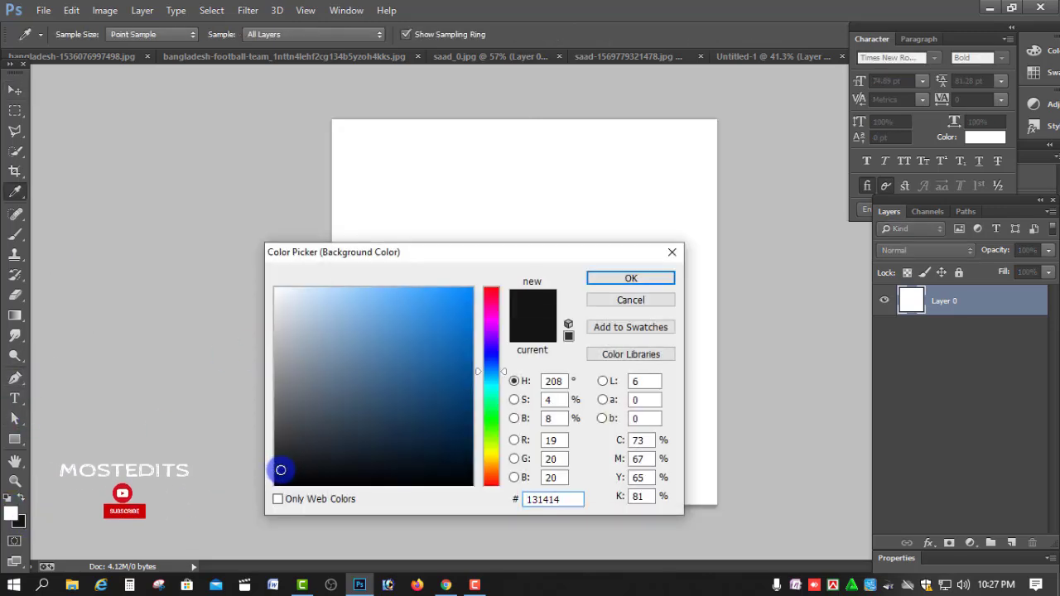
{"action": "left_click", "coordinate": [631, 278]}
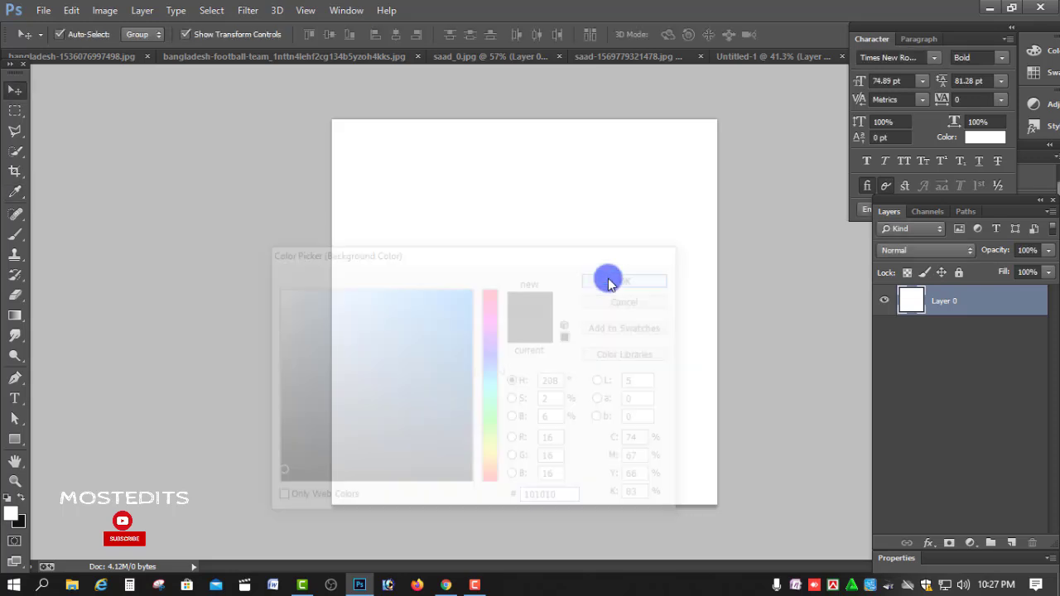
{"action": "key", "text": "ctrl+BackSpace"}
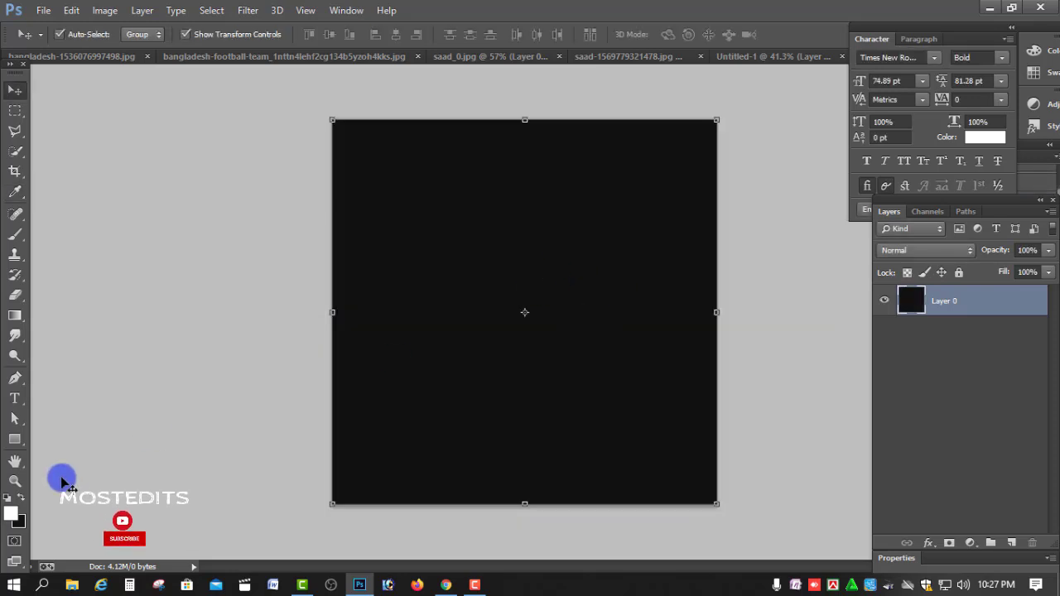
- Refill Layer 0 with dark grey #1c1c1c and add an empty Layer 1 above it
{"action": "left_click", "coordinate": [18, 520]}
{"action": "left_click", "coordinate": [279, 468]}
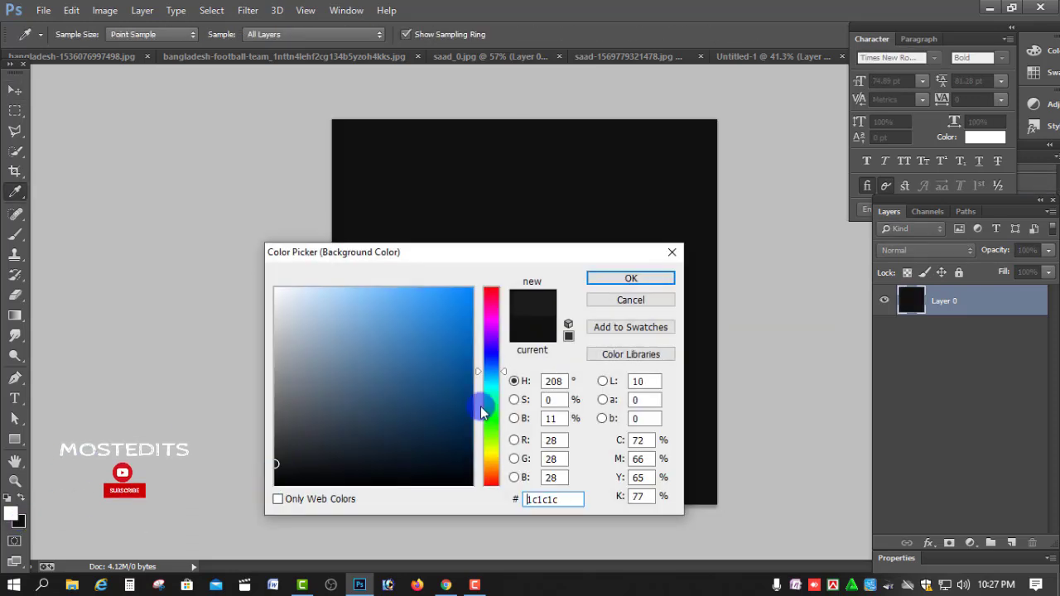
{"action": "left_click", "coordinate": [604, 280]}
{"action": "key", "text": "ctrl+BackSpace"}
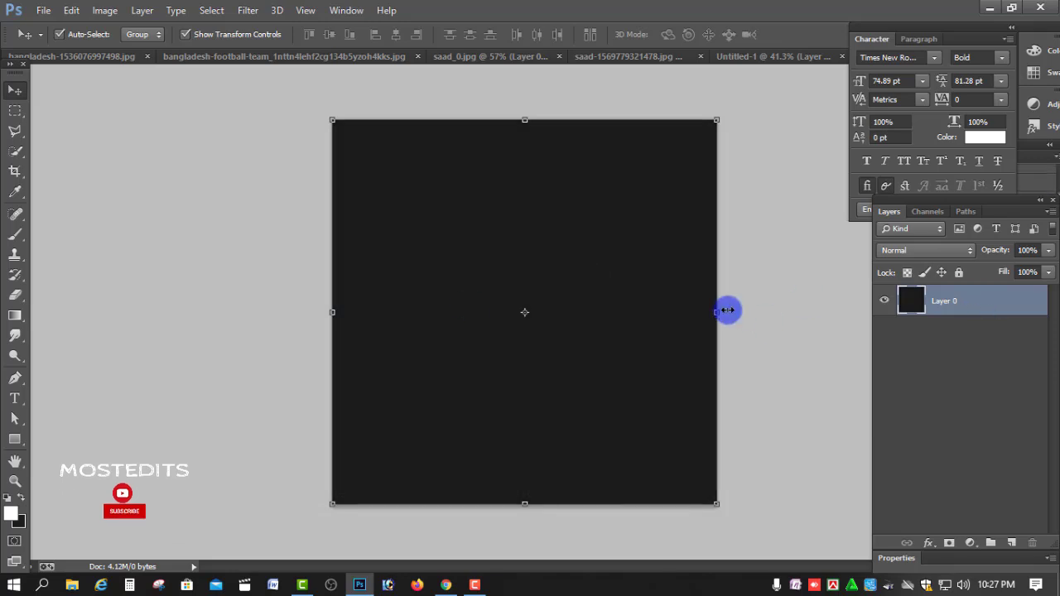
{"action": "left_click", "coordinate": [1012, 542]}
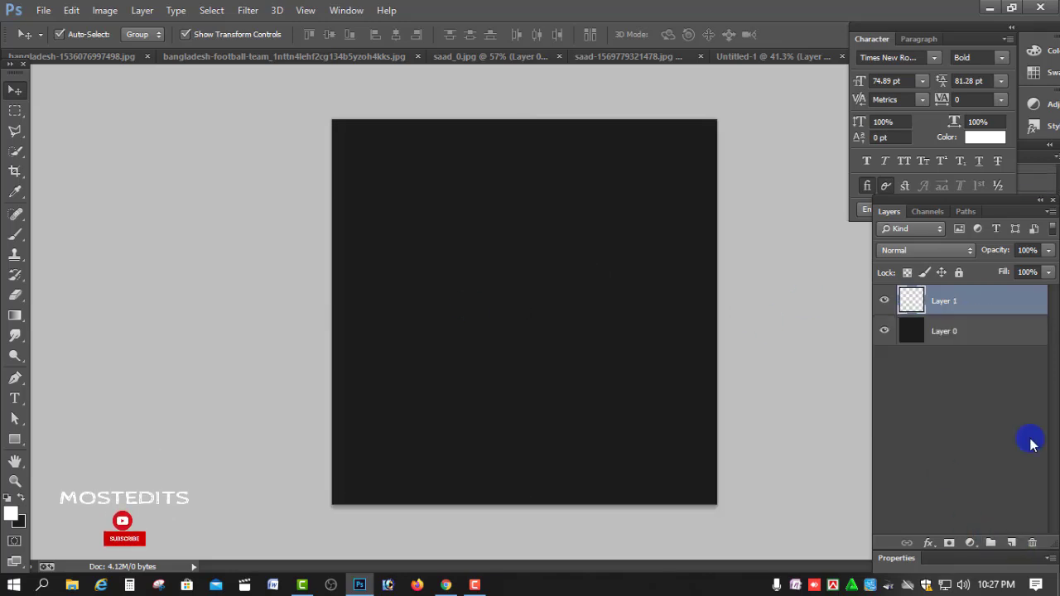
- Paint a soft round 1100 px white glow at the canvas centre on Layer 1
{"action": "left_click", "coordinate": [14, 234]}
{"action": "left_click", "coordinate": [70, 34]}
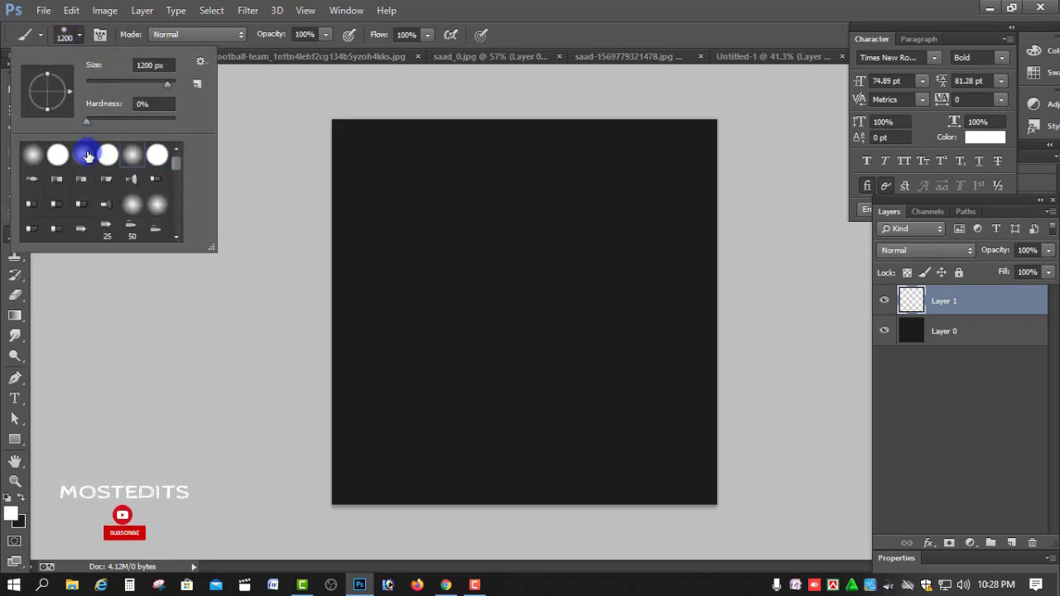
{"action": "double_click", "coordinate": [88, 156]}
{"action": "left_click", "coordinate": [70, 35]}
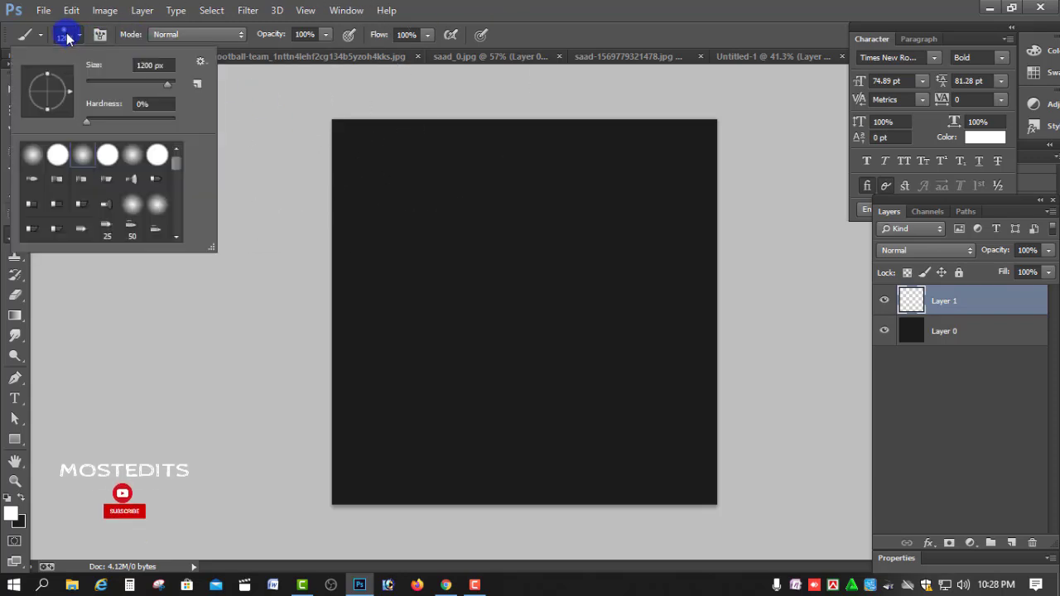
{"action": "left_click", "coordinate": [94, 154]}
{"action": "left_click", "coordinate": [386, 10]}
{"action": "left_click", "coordinate": [494, 51]}
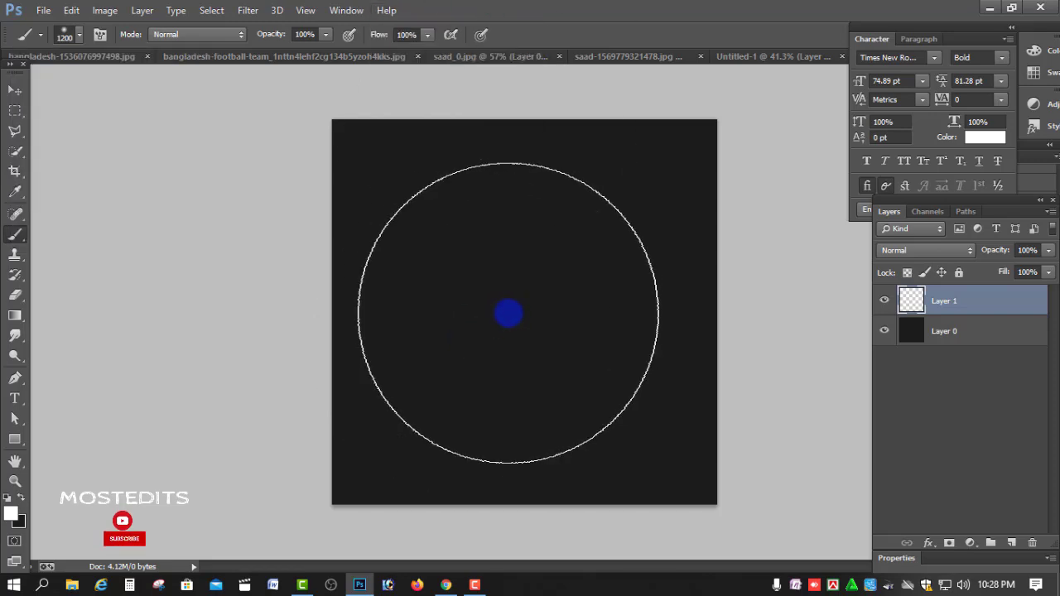
{"action": "key", "text": "bracketleft"}
{"action": "left_click", "coordinate": [519, 319]}
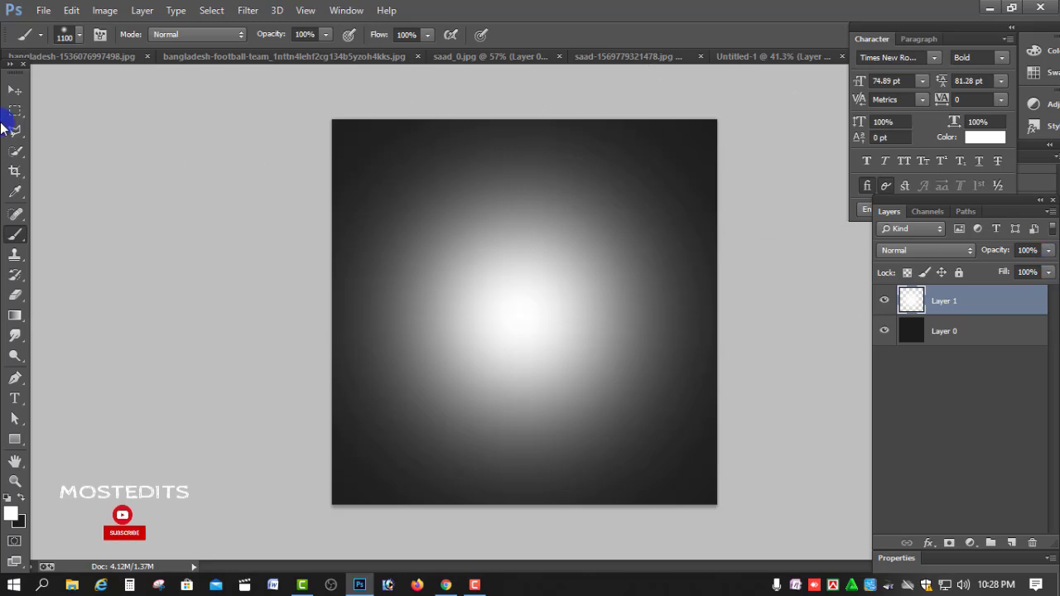
- Try shrinking the glow with a transform, then undo the resize
{"action": "left_click", "coordinate": [15, 89]}
{"action": "left_click_drag", "start_coordinate": [714, 119], "coordinate": [700, 150]}
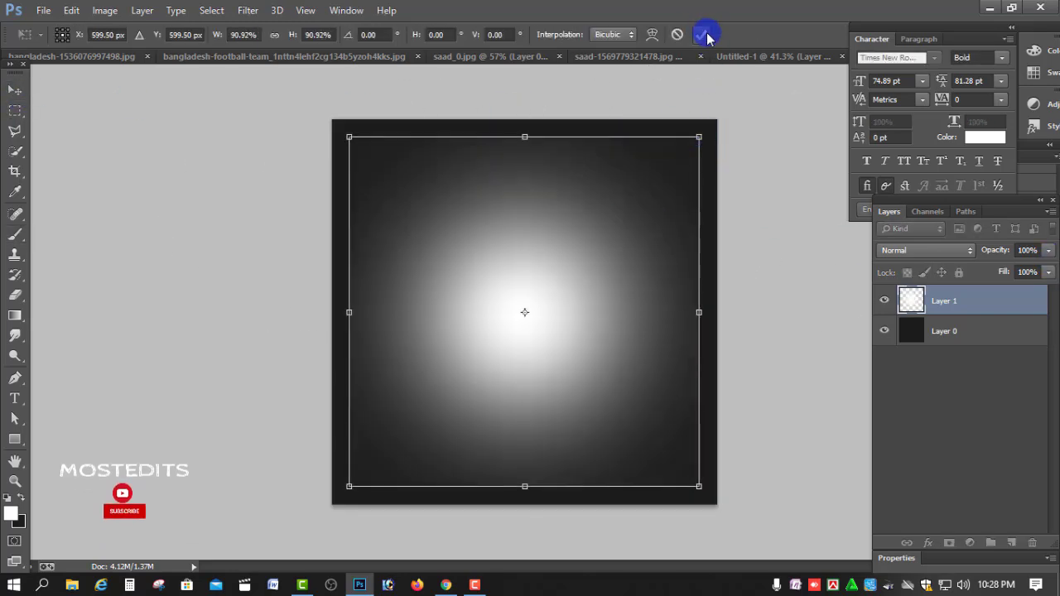
{"action": "left_click", "coordinate": [707, 37]}
{"action": "left_click", "coordinate": [923, 414]}
{"action": "key", "text": "ctrl+alt+z"}
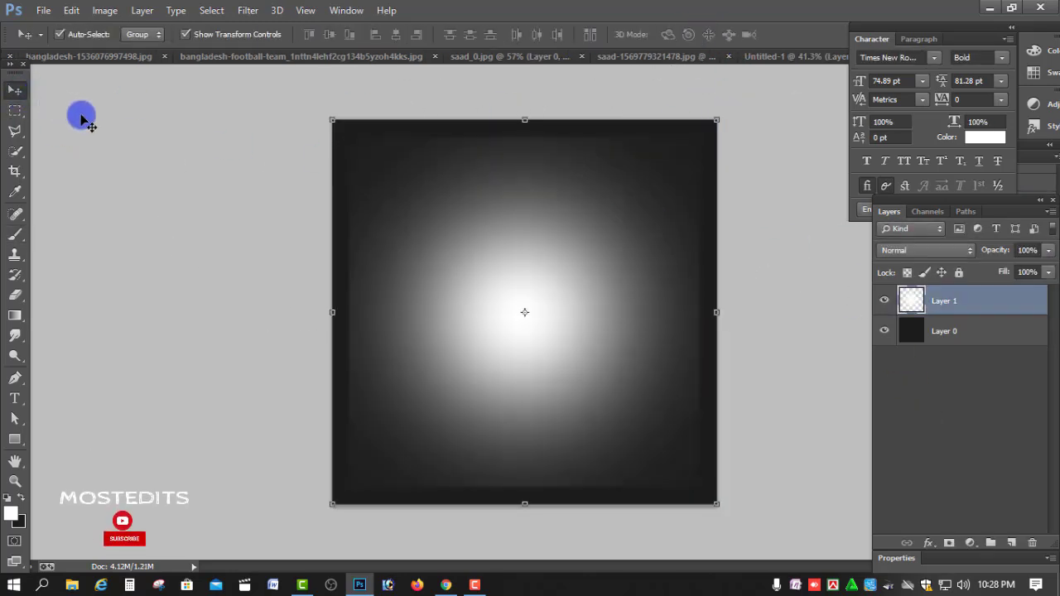
{"action": "key", "text": "ctrl+alt+z"}
- Dim the glow layer to 76% opacity and 84% fill, then close saad-1569779321478.jpg unsaved
{"action": "left_click_drag", "start_coordinate": [1035, 276], "coordinate": [1005, 281]}
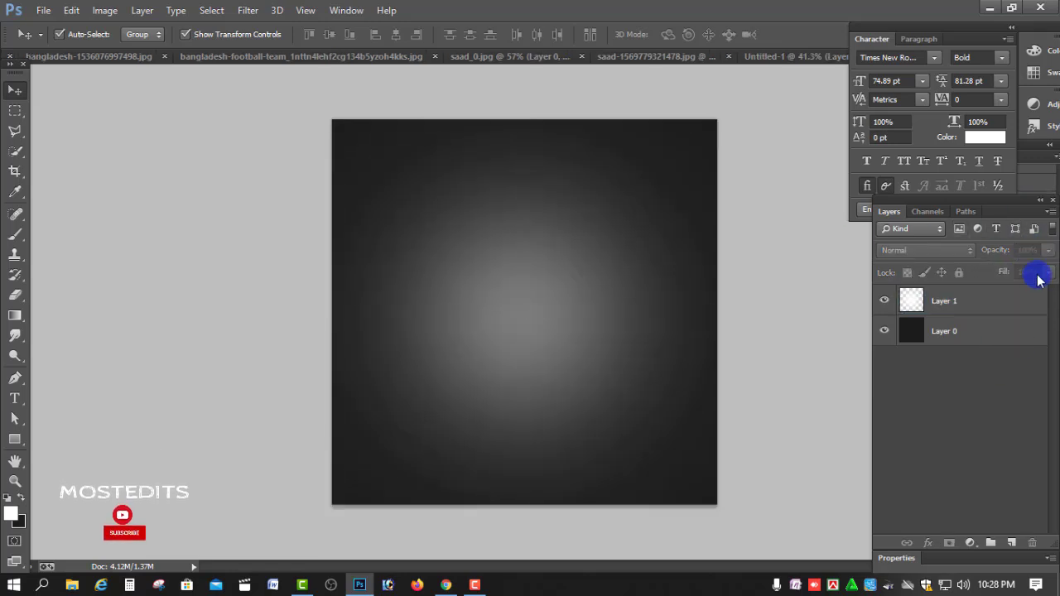
{"action": "left_click", "coordinate": [971, 317]}
{"action": "left_click", "coordinate": [1048, 272]}
{"action": "left_click_drag", "start_coordinate": [1045, 289], "coordinate": [1036, 289]}
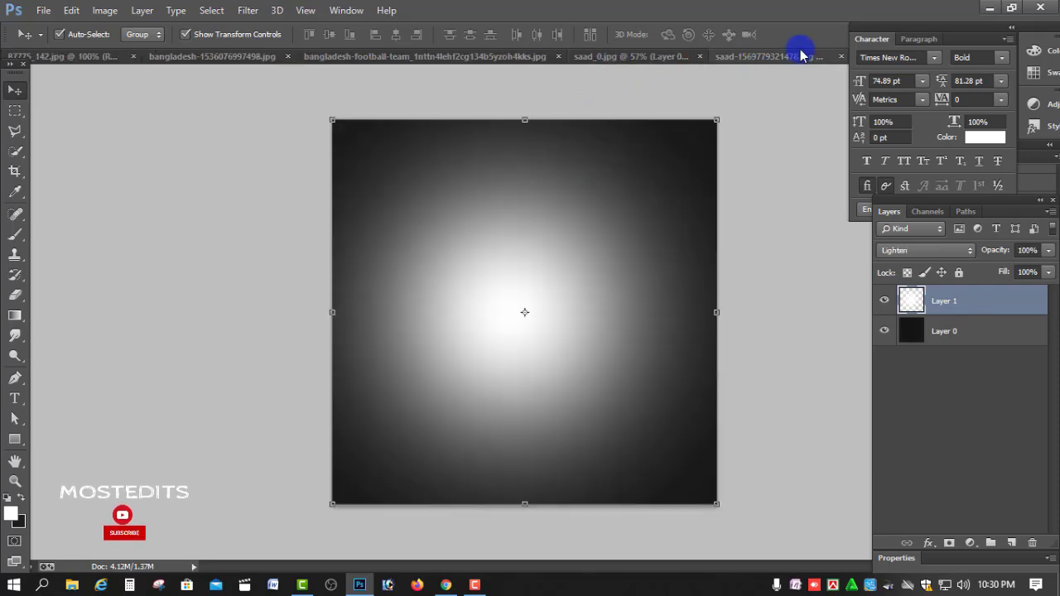
{"action": "left_click", "coordinate": [839, 57]}
{"action": "left_click", "coordinate": [536, 229]}
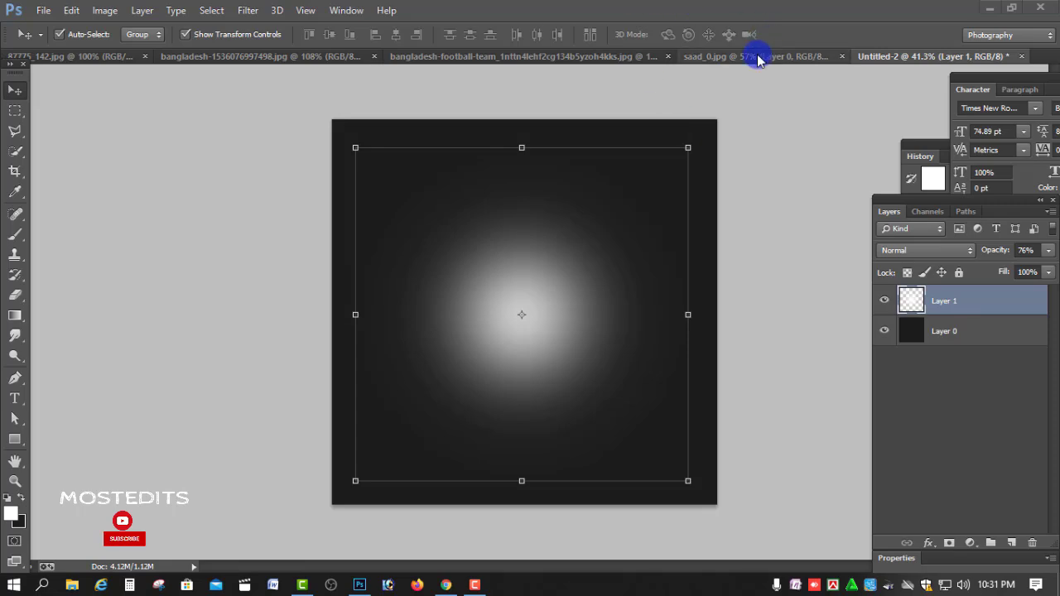
- Browse the open source images, closing 87775_142.jpg
{"action": "left_click", "coordinate": [758, 56]}
{"action": "left_click", "coordinate": [571, 57]}
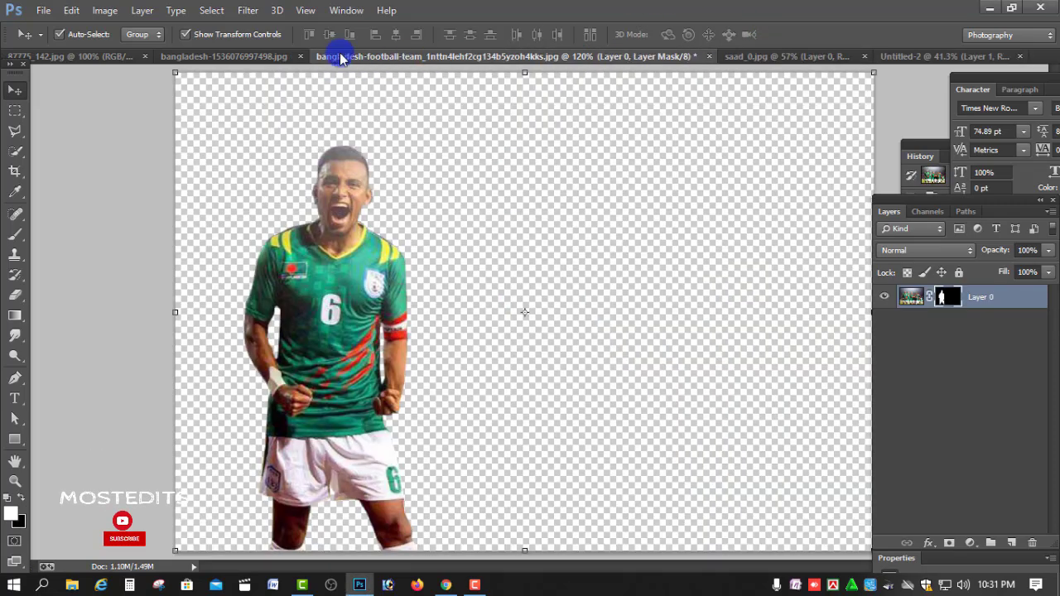
{"action": "left_click", "coordinate": [278, 58]}
{"action": "left_click", "coordinate": [92, 55]}
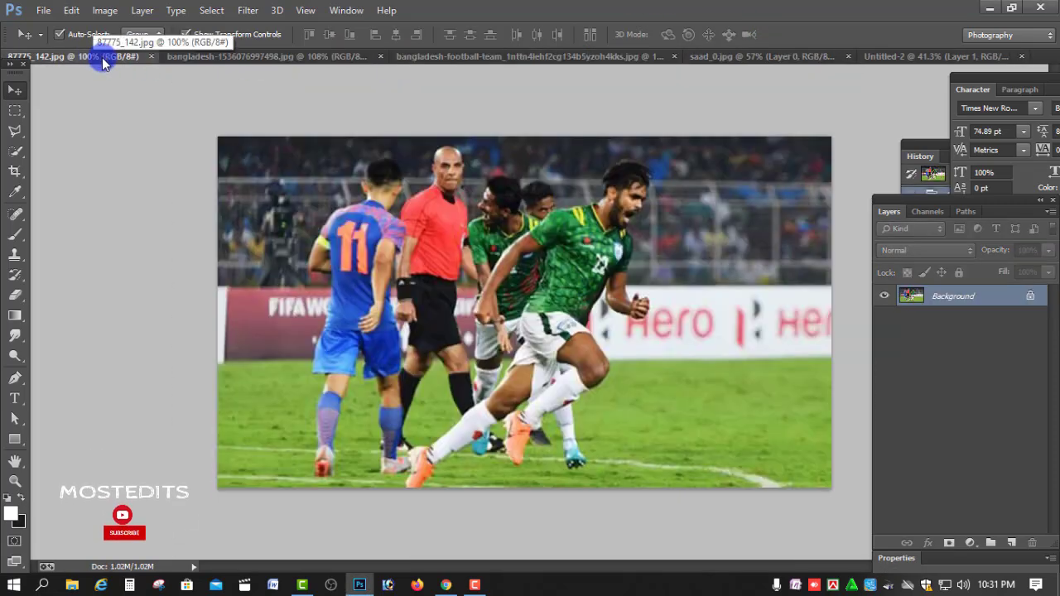
{"action": "left_click", "coordinate": [144, 56]}
{"action": "left_click", "coordinate": [265, 58]}
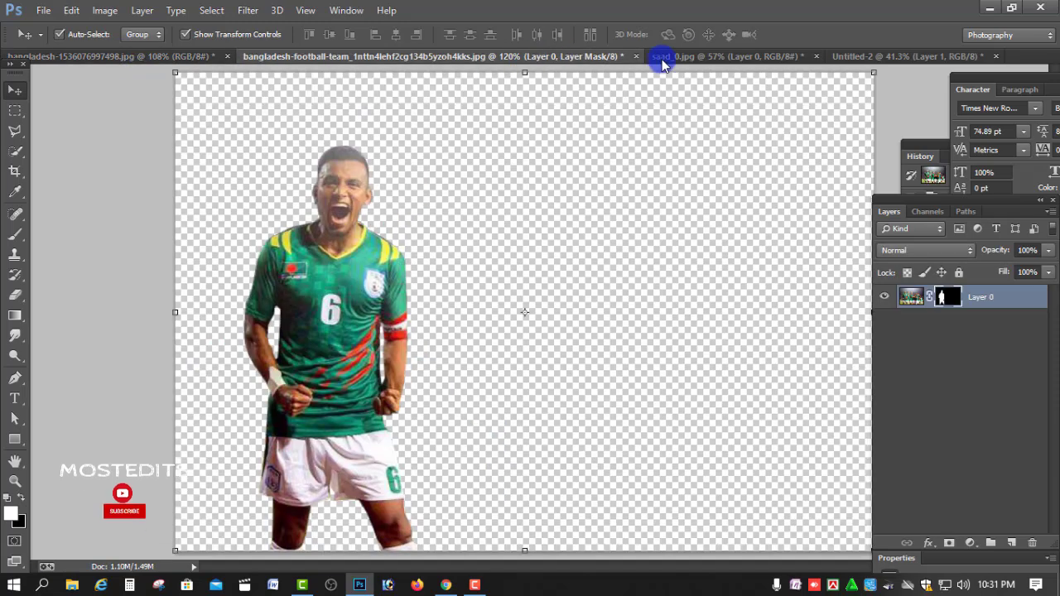
{"action": "left_click", "coordinate": [663, 58]}
{"action": "left_click", "coordinate": [870, 57]}
{"action": "left_click", "coordinate": [737, 60]}
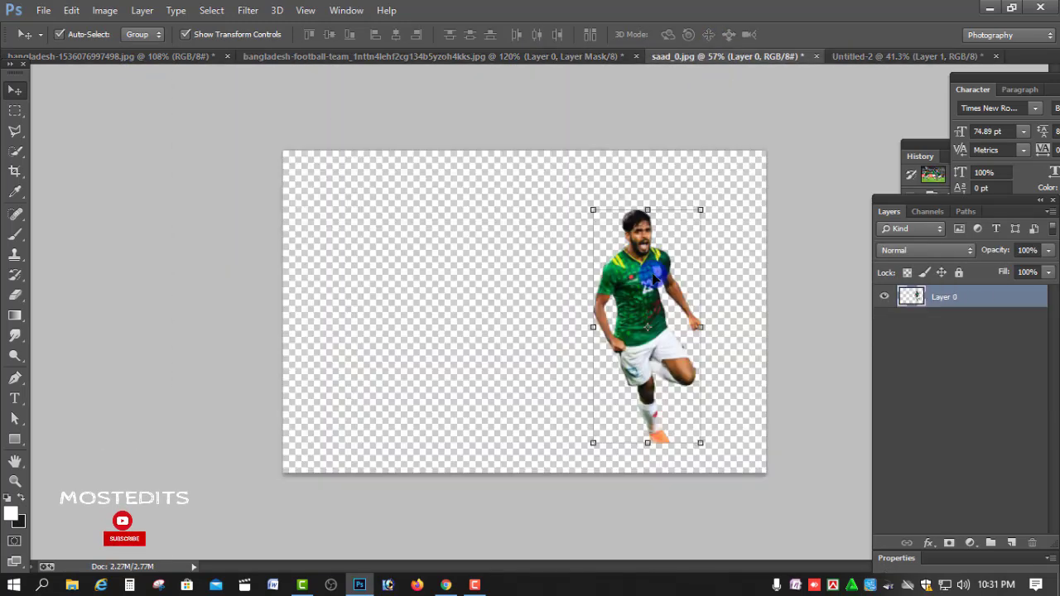
- Copy the number-23 player cutout into the flyer as Layer 2, enlarged to about 140%
{"action": "mouse_move", "coordinate": [650, 278]}
{"action": "left_mouse_down"}
{"action": "mouse_move", "coordinate": [540, 309]}
{"action": "mouse_move", "coordinate": [503, 379]}
{"action": "mouse_move", "coordinate": [545, 312]}
{"action": "left_mouse_up"}
{"action": "right_click", "coordinate": [518, 313]}
{"action": "left_click", "coordinate": [741, 289]}
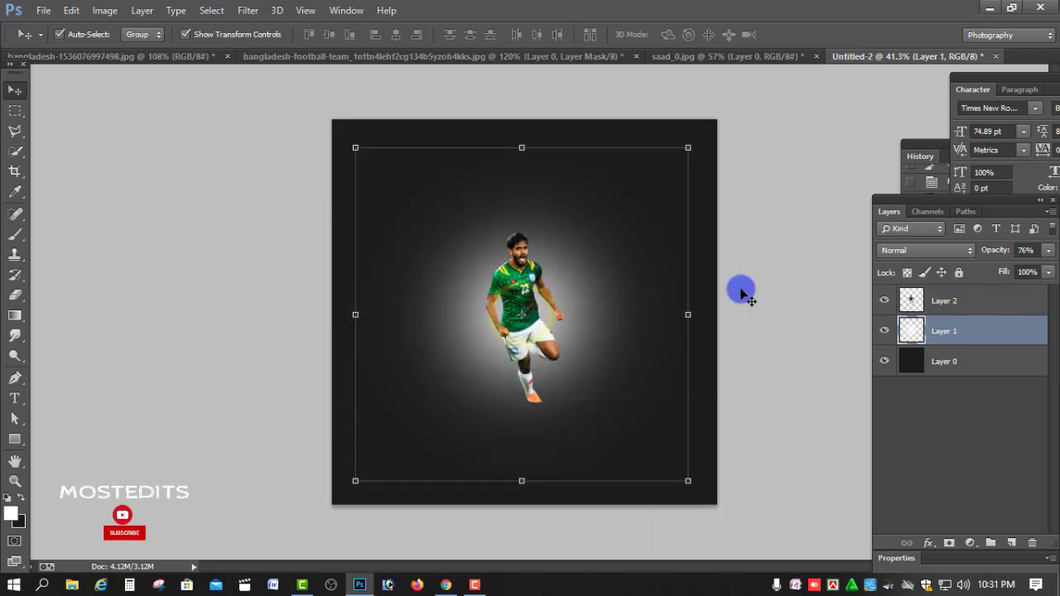
{"action": "left_click", "coordinate": [934, 300]}
{"action": "key", "text": "ctrl+t"}
{"action": "left_click_drag", "start_coordinate": [569, 237], "coordinate": [582, 212]}
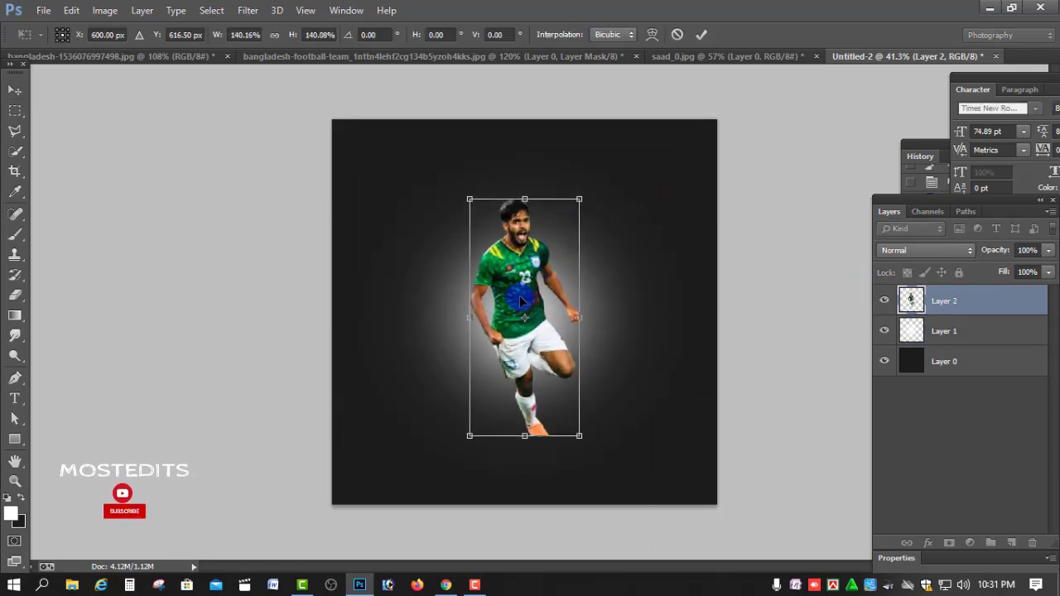
{"action": "left_click", "coordinate": [701, 34]}
- Bring a second player in from bangladesh-football-team, then delete the extra player
{"action": "left_click", "coordinate": [701, 56]}
{"action": "left_click", "coordinate": [563, 56]}
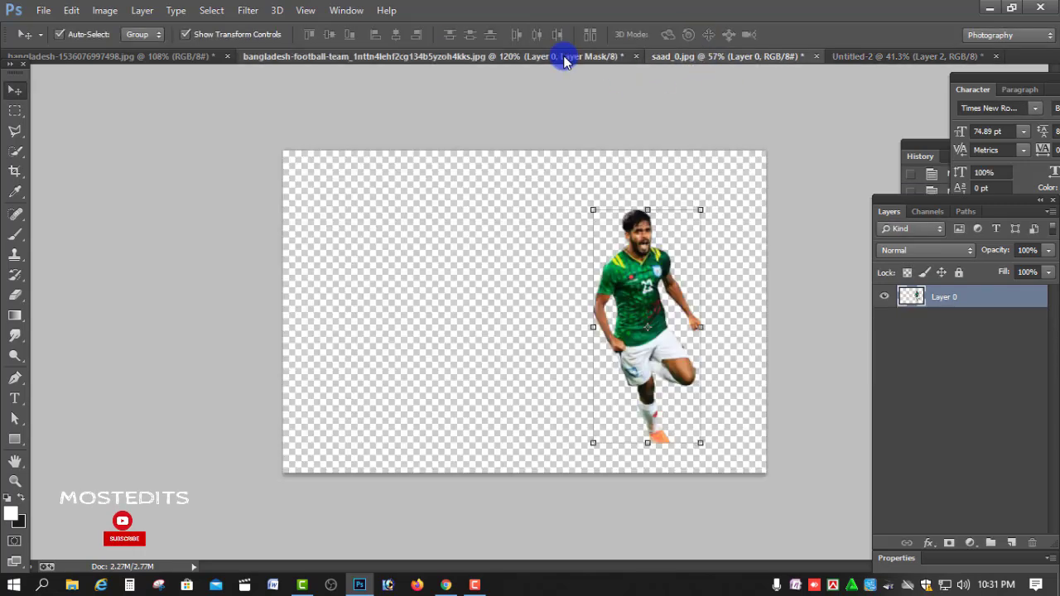
{"action": "mouse_move", "coordinate": [451, 304]}
{"action": "left_mouse_down"}
{"action": "mouse_move", "coordinate": [835, 77]}
{"action": "mouse_move", "coordinate": [539, 320]}
{"action": "left_mouse_up"}
{"action": "mouse_move", "coordinate": [603, 273]}
{"action": "left_mouse_down"}
{"action": "mouse_move", "coordinate": [638, 284]}
{"action": "mouse_move", "coordinate": [541, 294]}
{"action": "left_mouse_up"}
{"action": "left_click", "coordinate": [936, 332]}
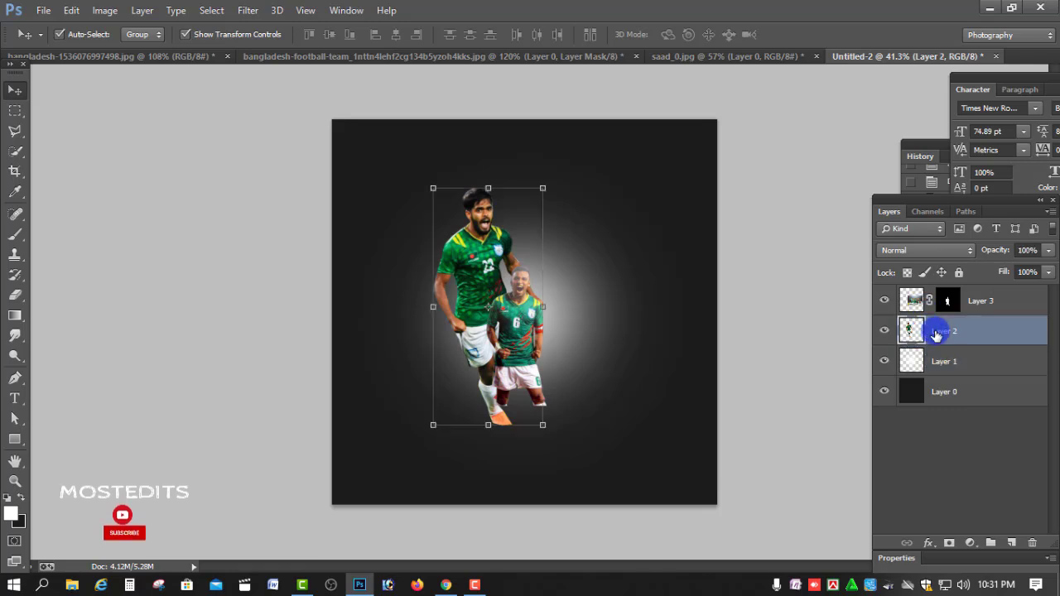
{"action": "left_click", "coordinate": [511, 313]}
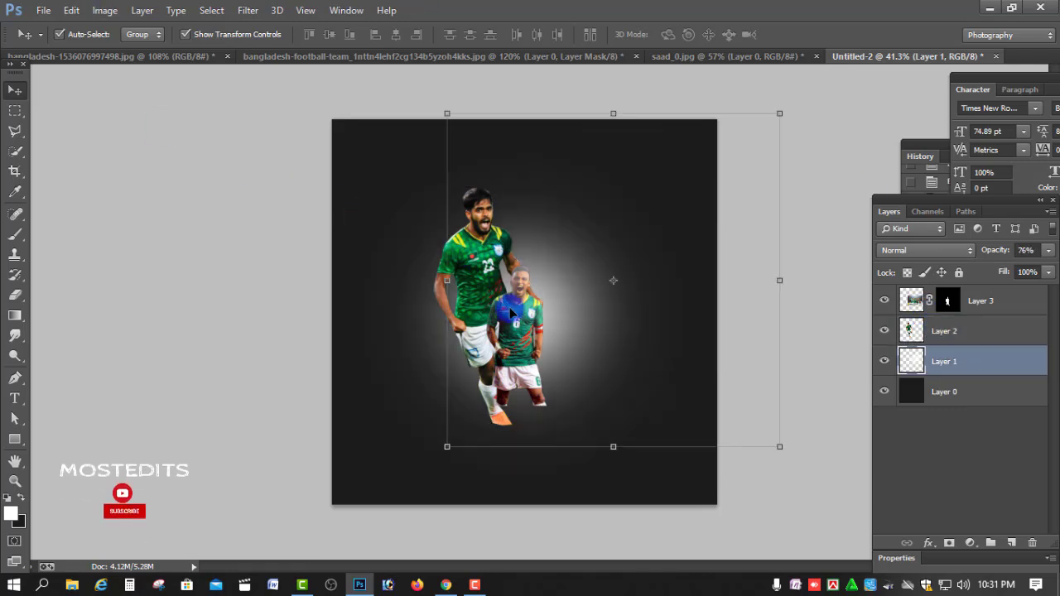
{"action": "key", "text": "Delete"}
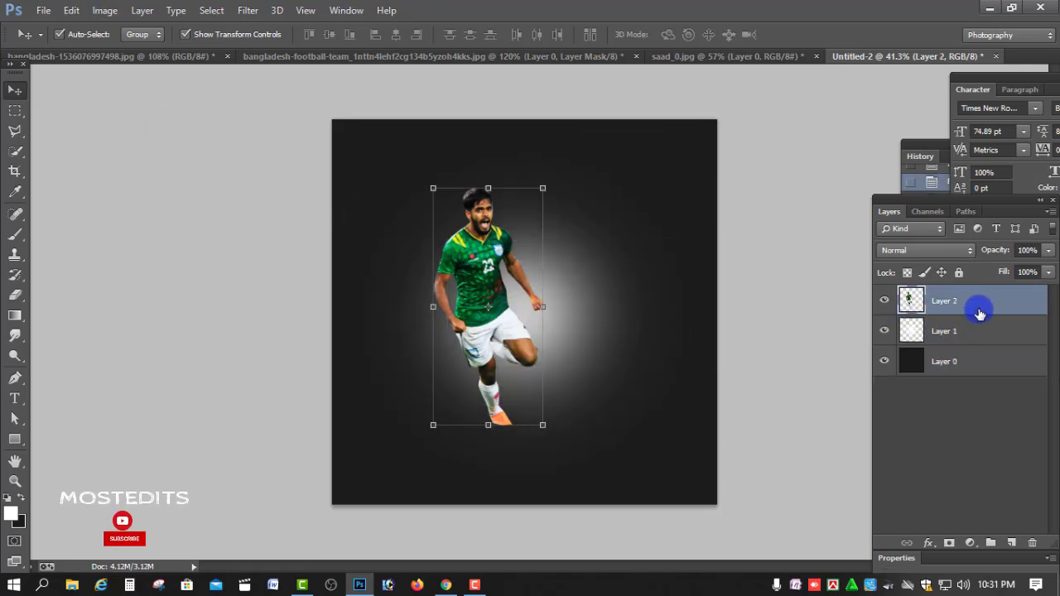
{"action": "left_click", "coordinate": [752, 58]}
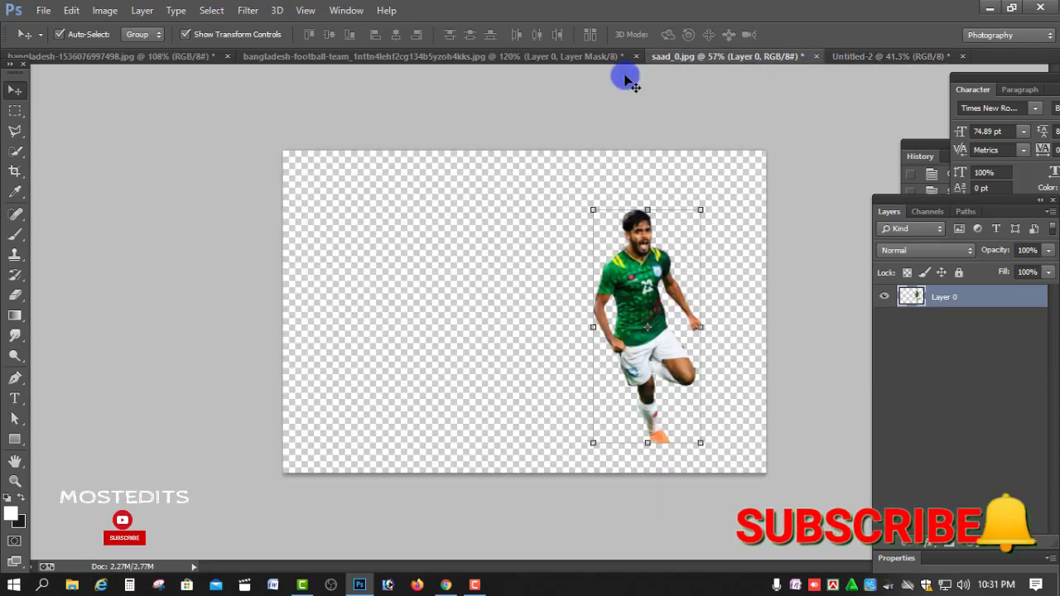
- Add player 6 to the flyer, enlarged and placed beside the number-23 player
{"action": "left_click", "coordinate": [568, 58]}
{"action": "mouse_move", "coordinate": [457, 220]}
{"action": "left_mouse_down"}
{"action": "mouse_move", "coordinate": [912, 60]}
{"action": "mouse_move", "coordinate": [641, 377]}
{"action": "left_mouse_up"}
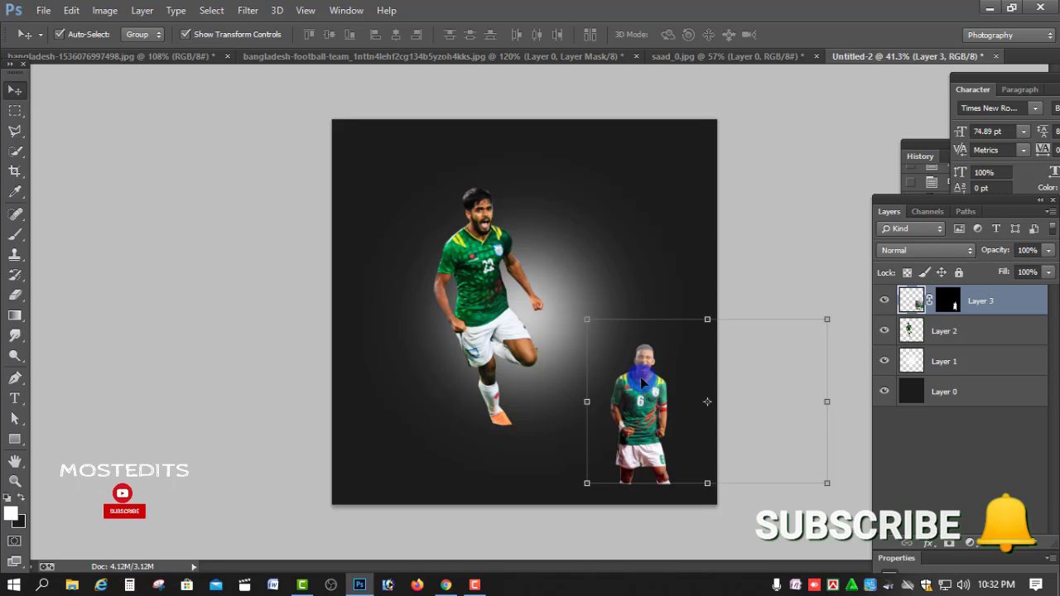
{"action": "left_click", "coordinate": [695, 323]}
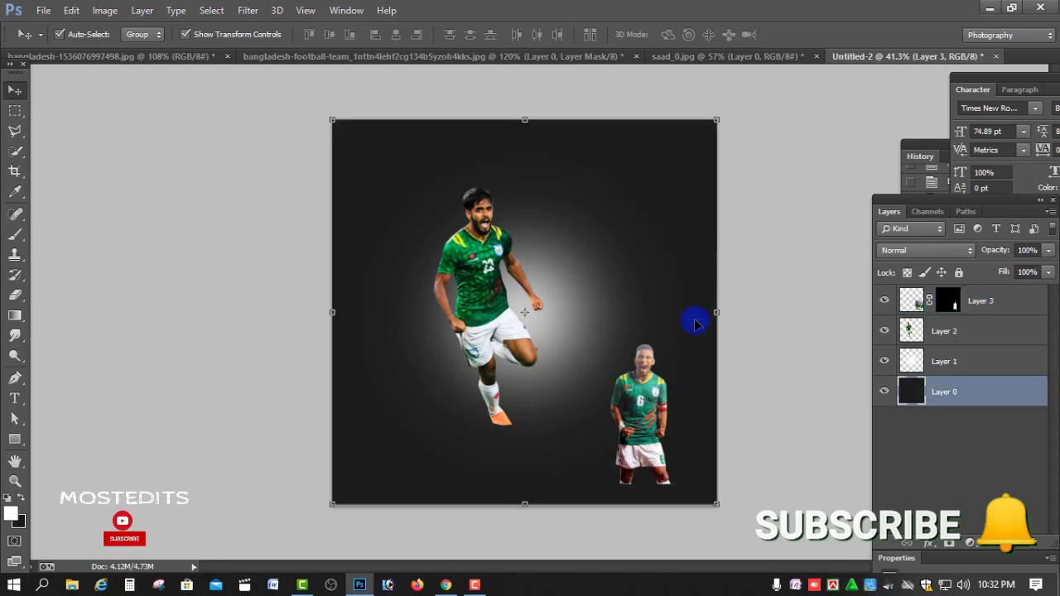
{"action": "left_click", "coordinate": [969, 303]}
{"action": "left_click_drag", "start_coordinate": [671, 316], "coordinate": [766, 228]}
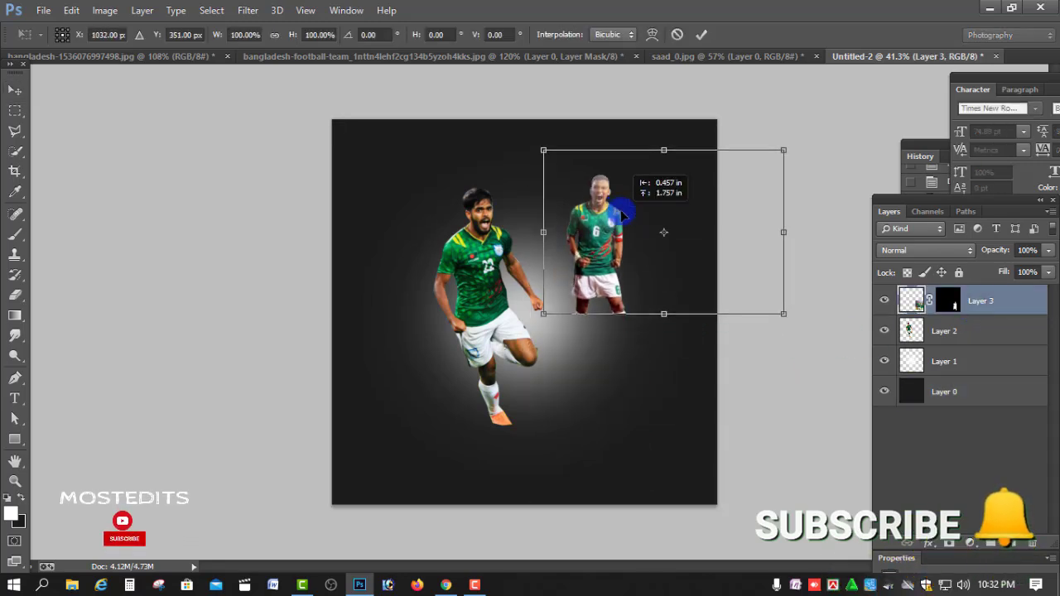
{"action": "left_click_drag", "start_coordinate": [800, 188], "coordinate": [862, 199]}
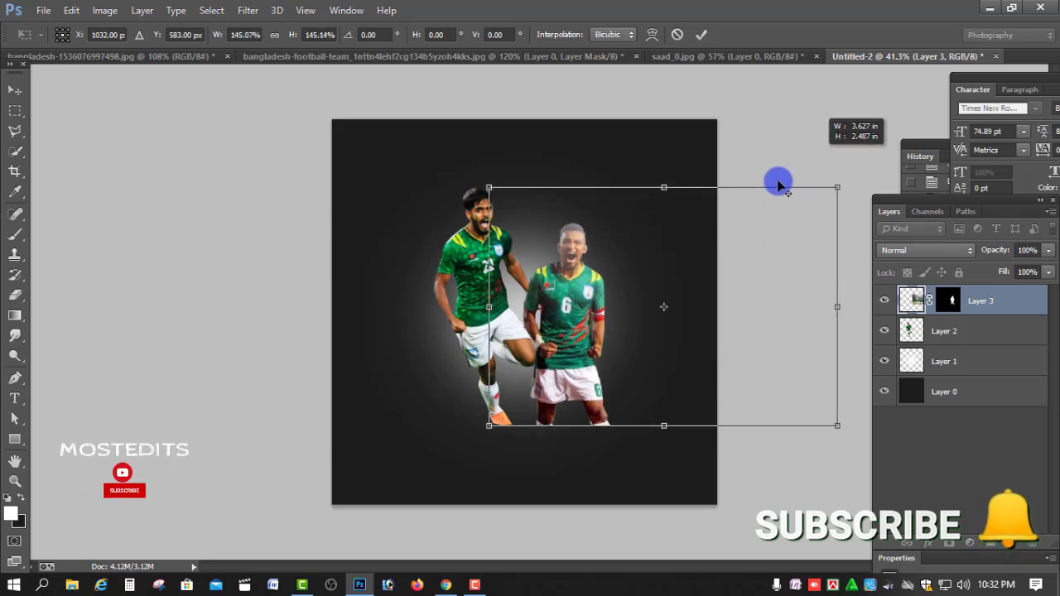
{"action": "left_click", "coordinate": [701, 34]}
- Close saad_0.jpg without saving its changes
{"action": "left_click", "coordinate": [771, 55]}
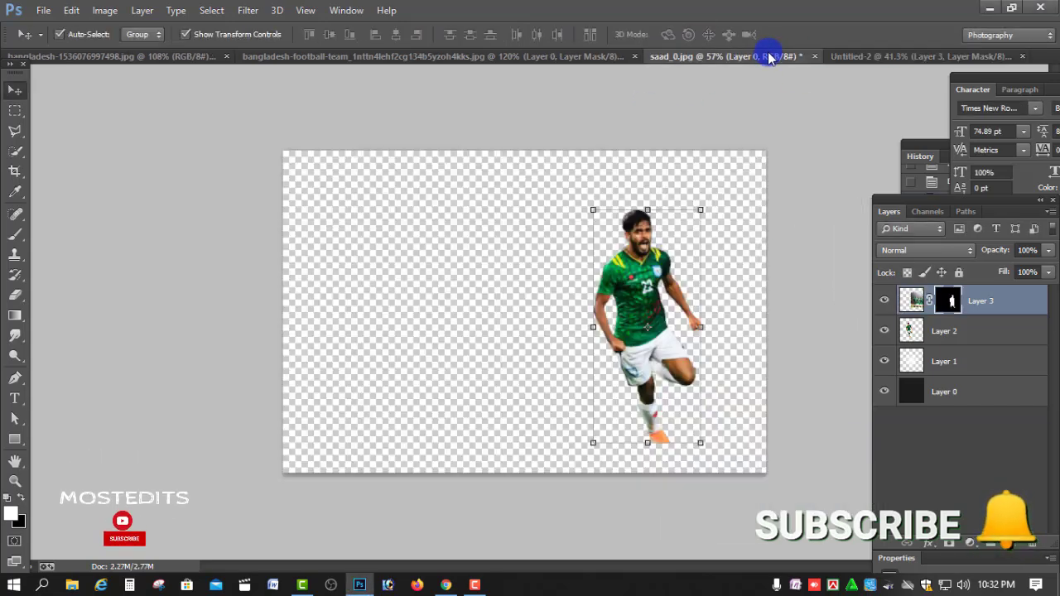
{"action": "left_click", "coordinate": [813, 55]}
{"action": "left_click", "coordinate": [531, 230]}
{"action": "left_click", "coordinate": [587, 56]}
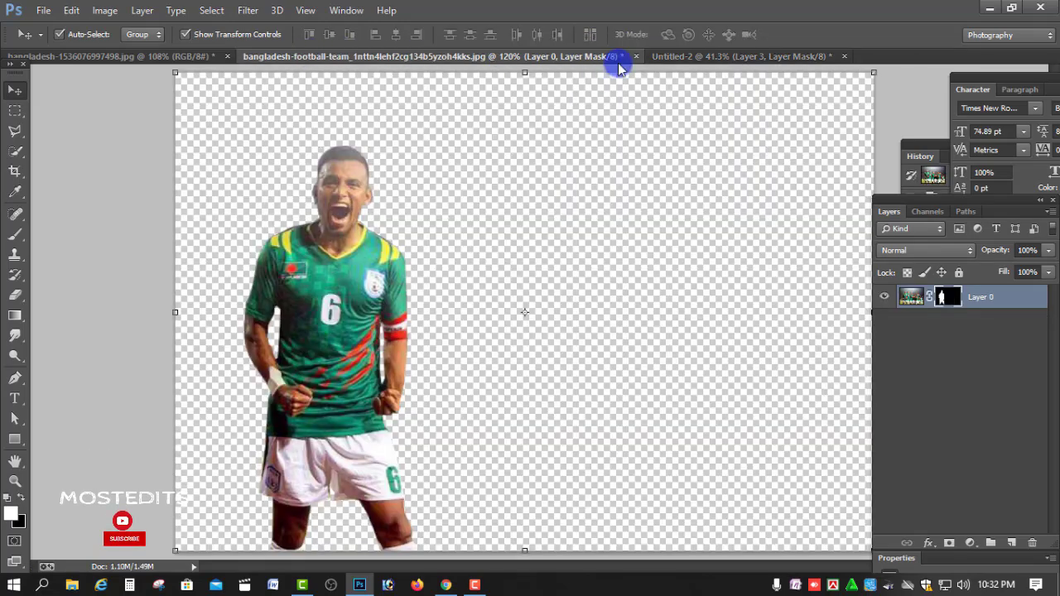
- Close the bangladesh-football-team image without saving
{"action": "left_click", "coordinate": [738, 56]}
{"action": "left_click", "coordinate": [589, 55]}
{"action": "left_click", "coordinate": [637, 56]}
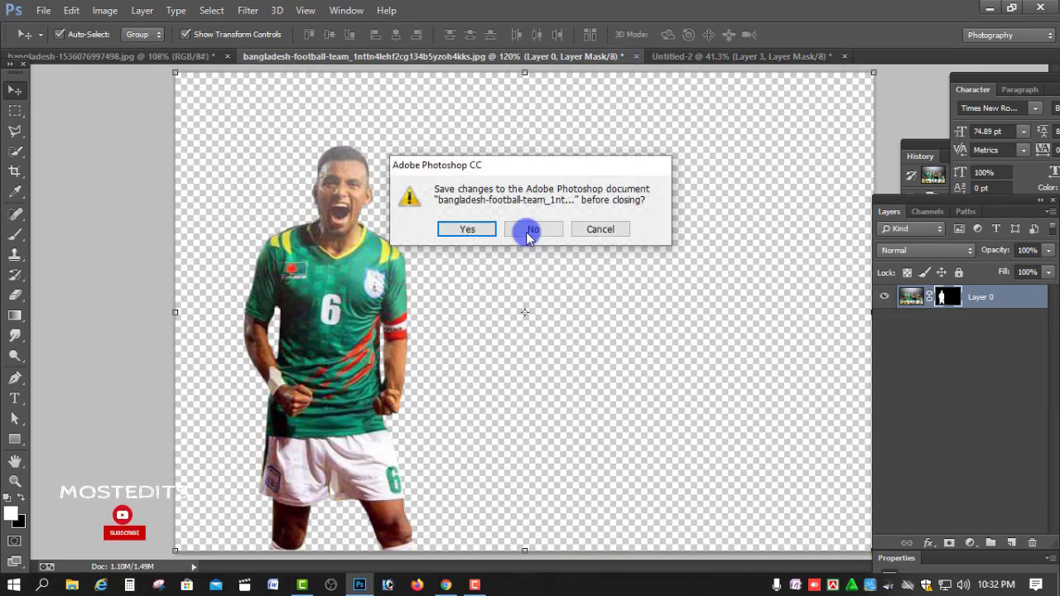
{"action": "left_click", "coordinate": [526, 232]}
- Add the sliding player to the flyer as Layer 4, centred between numbers 23 and 6
{"action": "left_click", "coordinate": [154, 56]}
{"action": "mouse_move", "coordinate": [464, 277]}
{"action": "left_mouse_down"}
{"action": "mouse_move", "coordinate": [352, 58]}
{"action": "mouse_move", "coordinate": [627, 390]}
{"action": "mouse_move", "coordinate": [434, 307]}
{"action": "left_mouse_up"}
{"action": "left_click", "coordinate": [654, 362]}
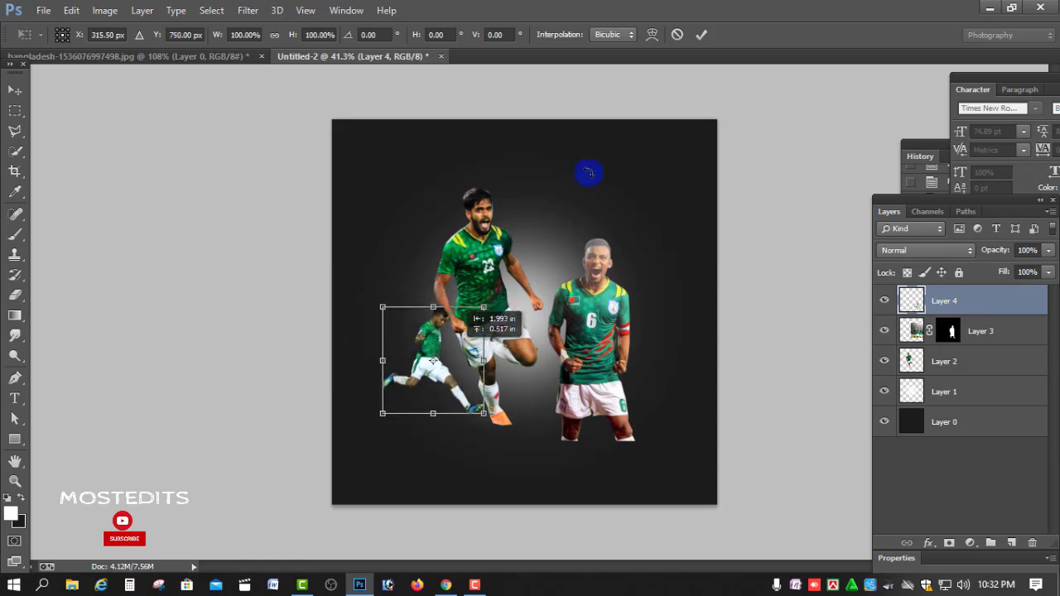
{"action": "left_click", "coordinate": [700, 34]}
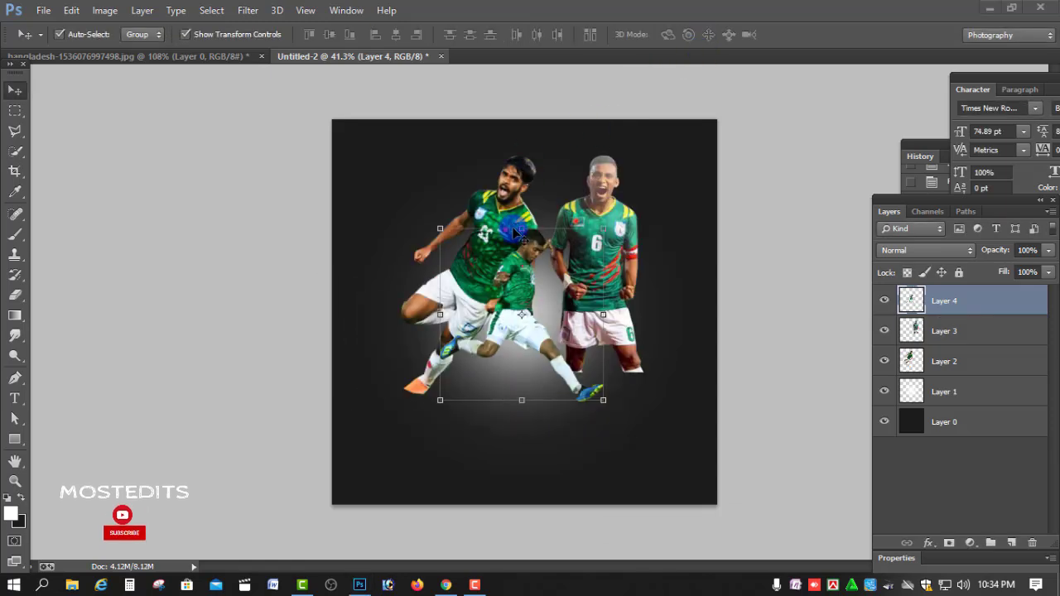
{"action": "right_click", "coordinate": [507, 180]}
{"action": "left_click", "coordinate": [508, 189]}
- Move the number-23 player down and left, keeping it upright
{"action": "right_click", "coordinate": [516, 182]}
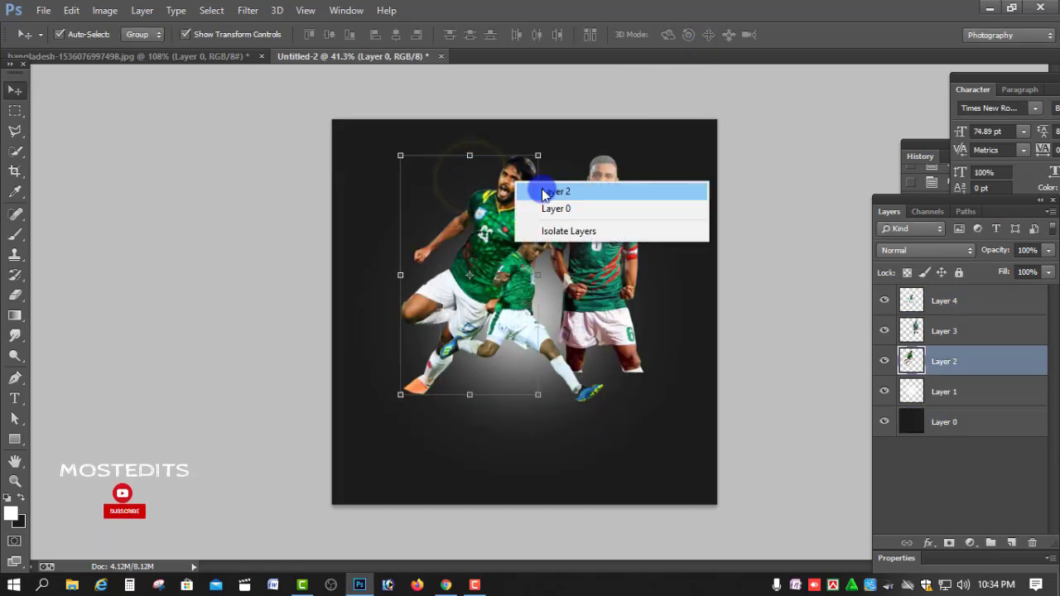
{"action": "left_click", "coordinate": [540, 189]}
{"action": "left_click_drag", "start_coordinate": [511, 154], "coordinate": [490, 235]}
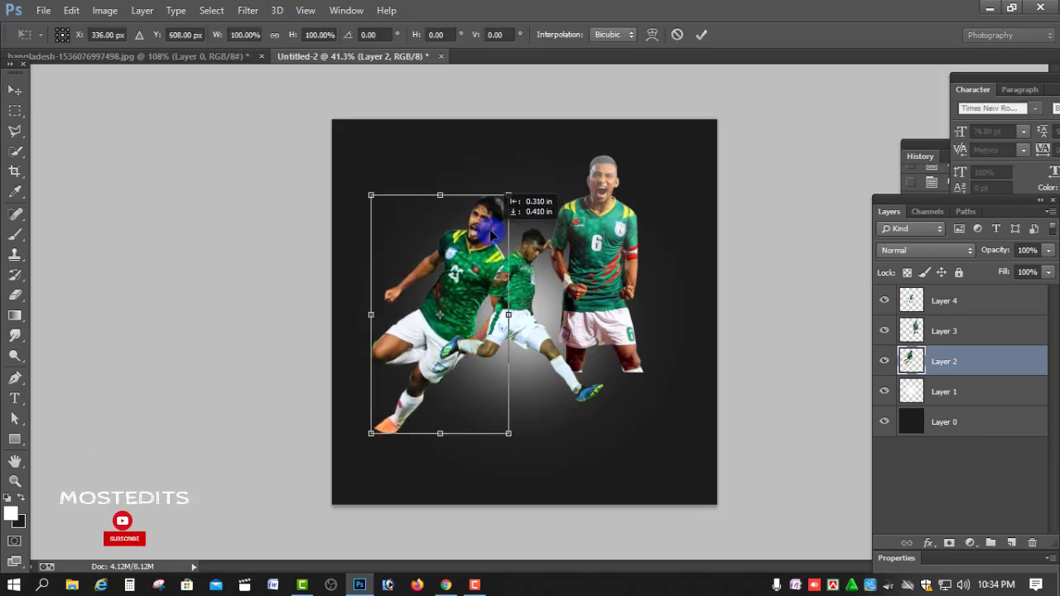
{"action": "left_click_drag", "start_coordinate": [490, 174], "coordinate": [440, 161]}
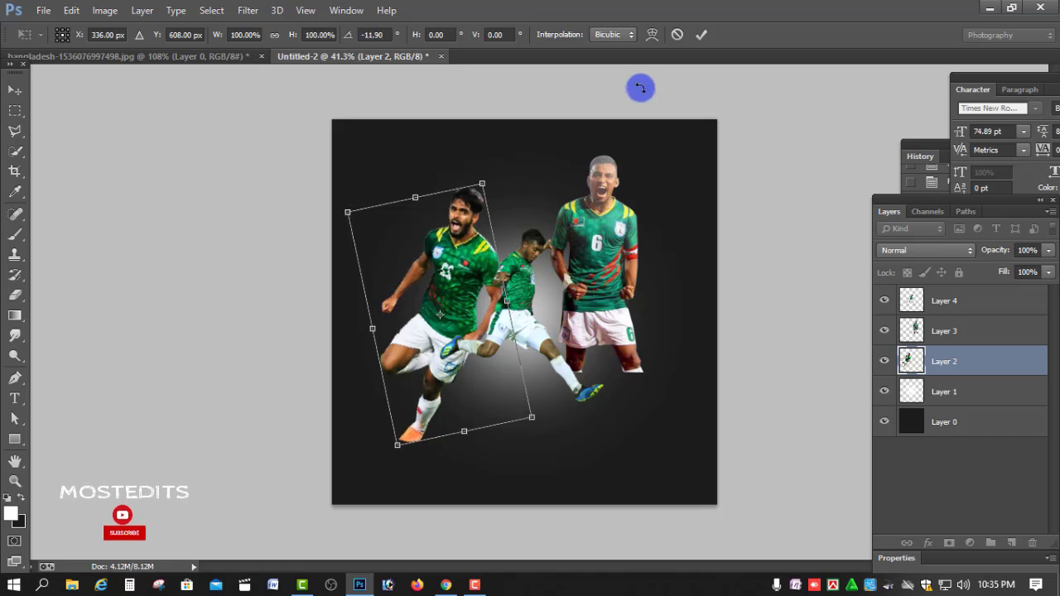
{"action": "left_click", "coordinate": [700, 34]}
{"action": "left_click", "coordinate": [509, 273]}
- Resize and shift the number-6 player down-left behind the group, untilted
{"action": "right_click", "coordinate": [516, 240]}
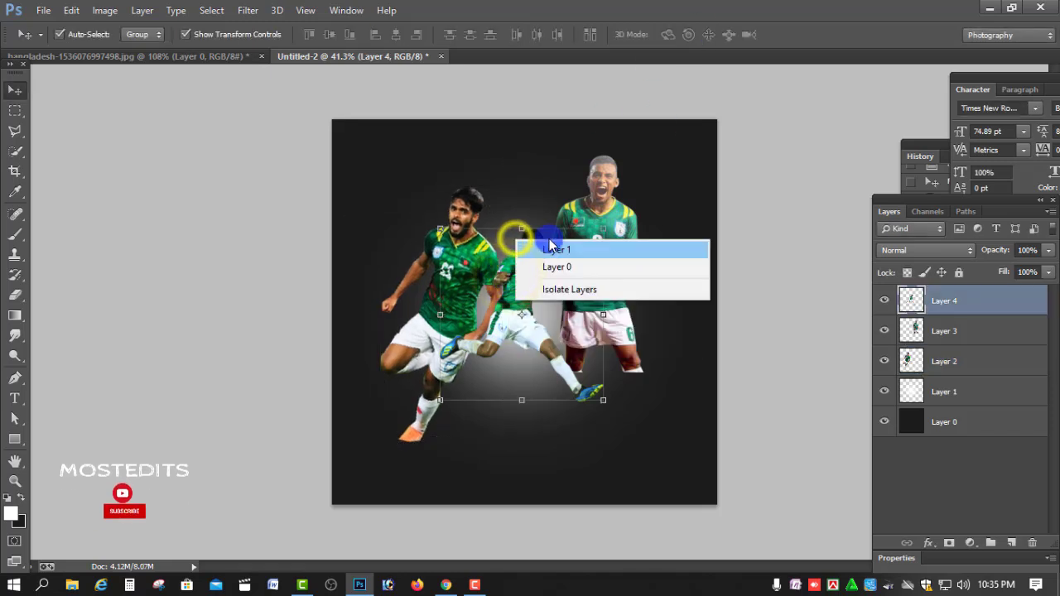
{"action": "left_click", "coordinate": [603, 238]}
{"action": "right_click", "coordinate": [604, 165]}
{"action": "left_click", "coordinate": [613, 184]}
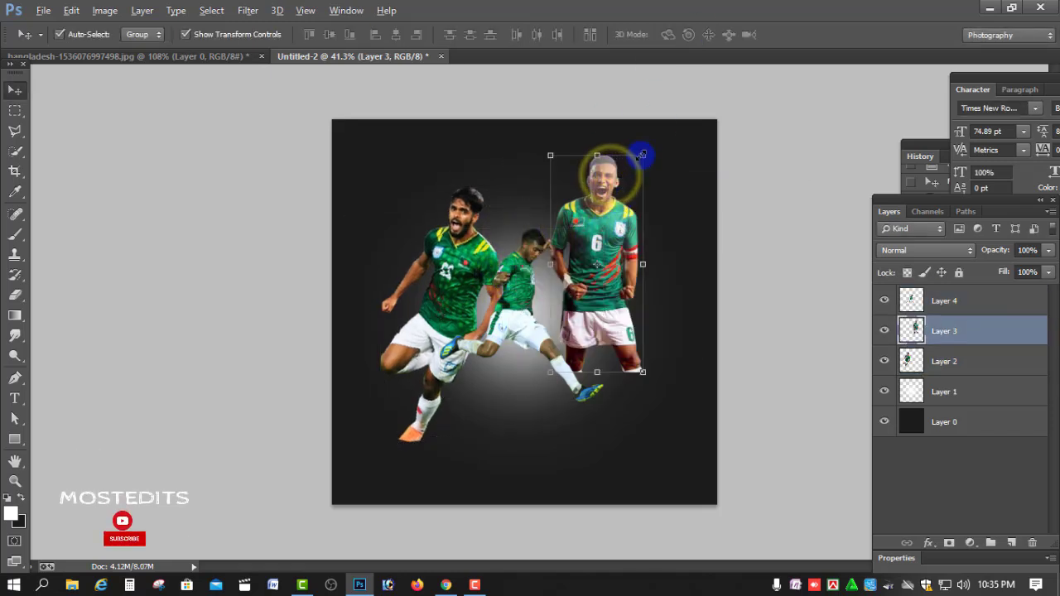
{"action": "key", "text": "ctrl+t"}
{"action": "mouse_move", "coordinate": [639, 157]}
{"action": "left_mouse_down"}
{"action": "mouse_move", "coordinate": [672, 126]}
{"action": "mouse_move", "coordinate": [638, 147]}
{"action": "left_mouse_up"}
{"action": "mouse_move", "coordinate": [609, 201]}
{"action": "left_mouse_down"}
{"action": "mouse_move", "coordinate": [603, 222]}
{"action": "mouse_move", "coordinate": [586, 222]}
{"action": "left_mouse_up"}
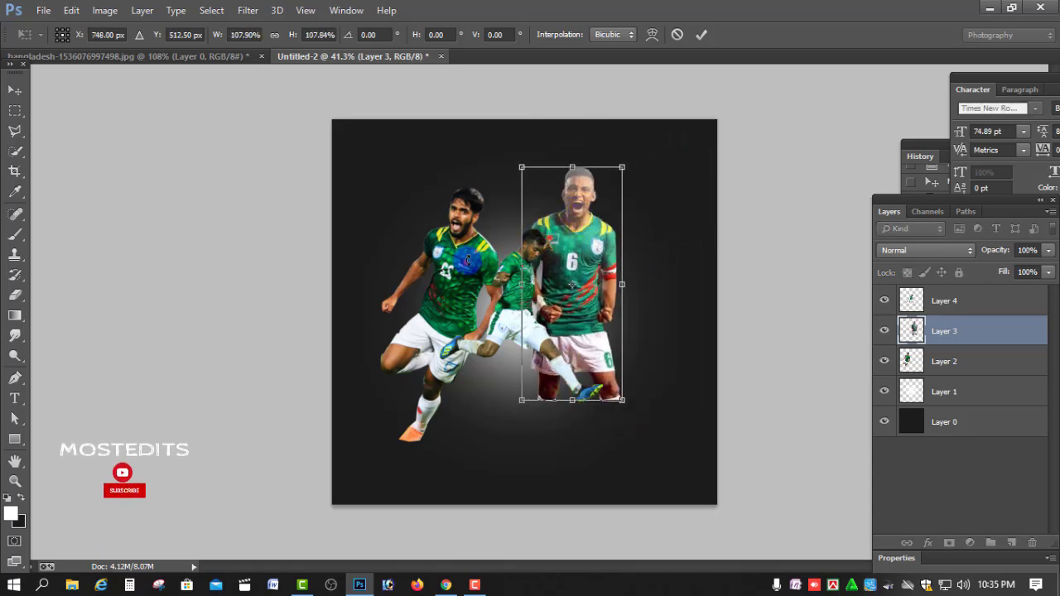
{"action": "mouse_move", "coordinate": [589, 145]}
{"action": "left_mouse_down"}
{"action": "mouse_move", "coordinate": [560, 139]}
{"action": "mouse_move", "coordinate": [589, 145]}
{"action": "left_mouse_up"}
{"action": "left_click", "coordinate": [701, 34]}
- Scale the sliding player to about 127% between the others and raise number 23
{"action": "right_click", "coordinate": [505, 274]}
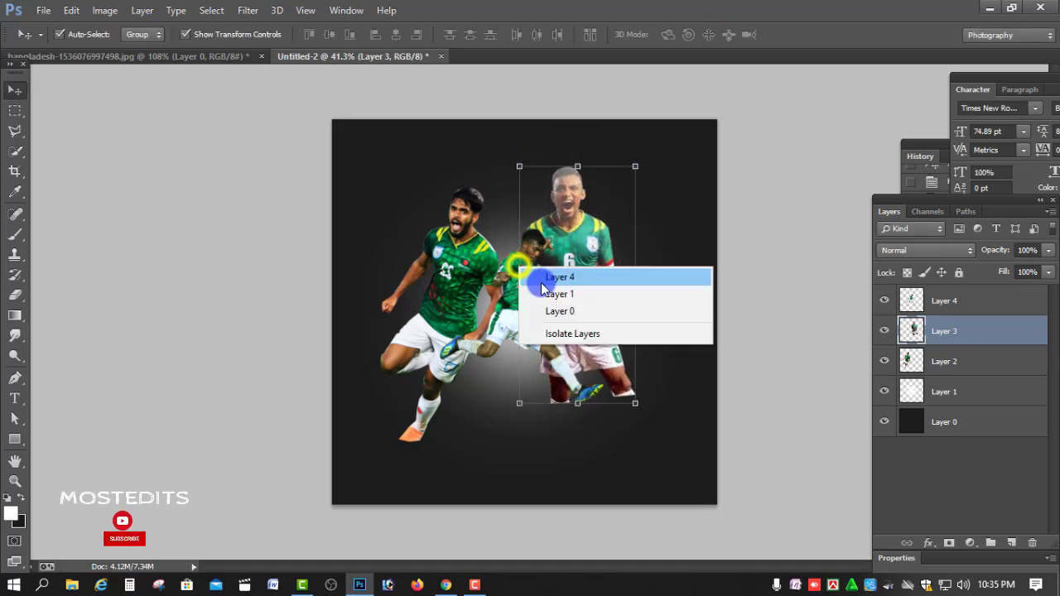
{"action": "left_click", "coordinate": [546, 286]}
{"action": "left_click_drag", "start_coordinate": [603, 228], "coordinate": [654, 149]}
{"action": "mouse_move", "coordinate": [553, 170]}
{"action": "left_mouse_down"}
{"action": "mouse_move", "coordinate": [553, 262]}
{"action": "mouse_move", "coordinate": [554, 236]}
{"action": "left_mouse_up"}
{"action": "left_click_drag", "start_coordinate": [660, 186], "coordinate": [627, 224]}
{"action": "left_click_drag", "start_coordinate": [583, 274], "coordinate": [570, 251]}
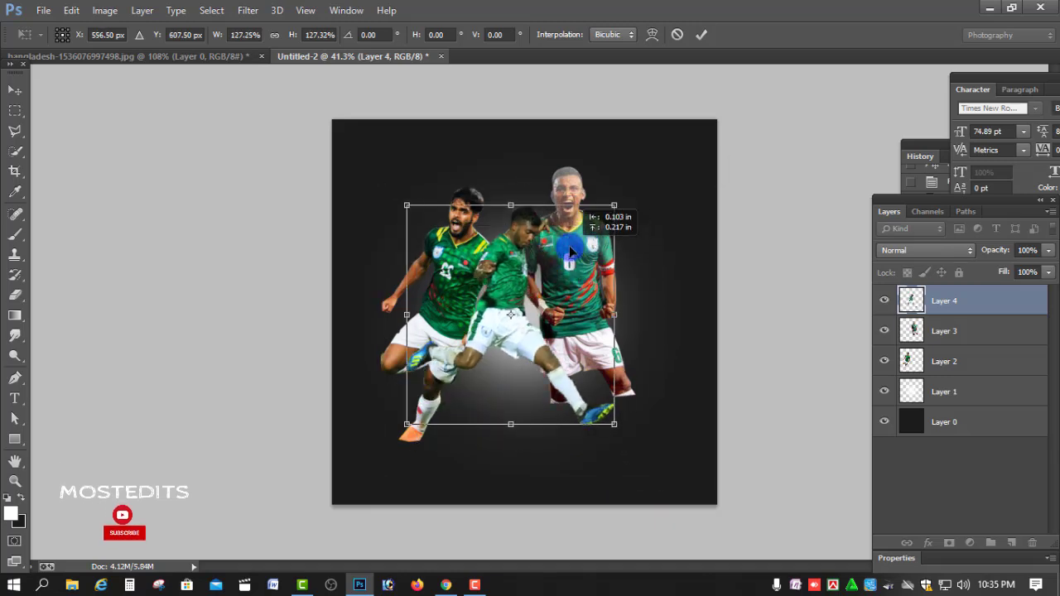
{"action": "left_click", "coordinate": [700, 34]}
{"action": "left_click_drag", "start_coordinate": [456, 199], "coordinate": [452, 215]}
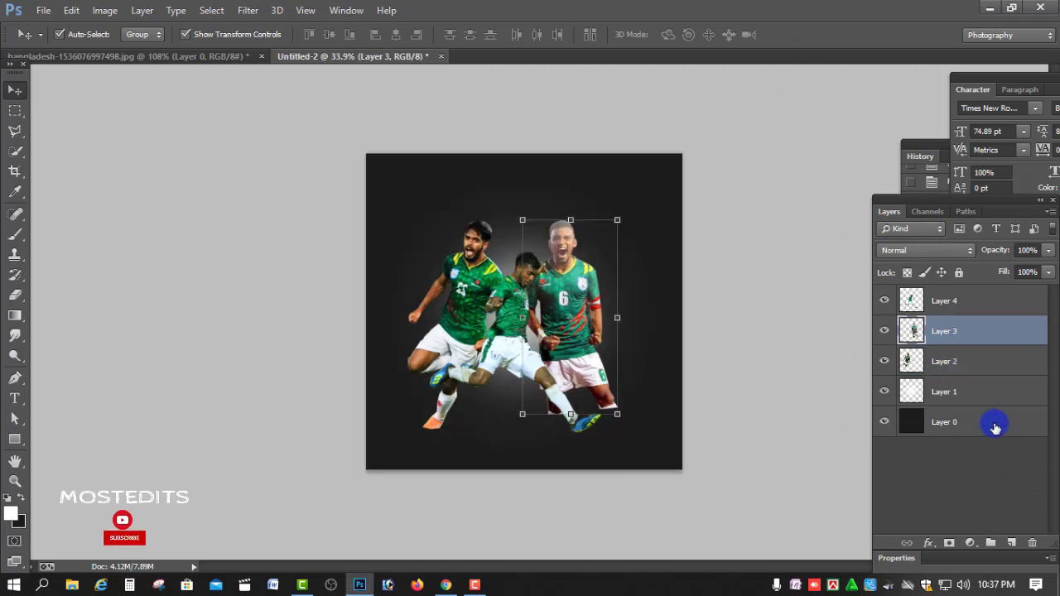
- Add a vertical guide at 1.25 in and a vertical guide near the canvas left edge
{"action": "left_click", "coordinate": [995, 428]}
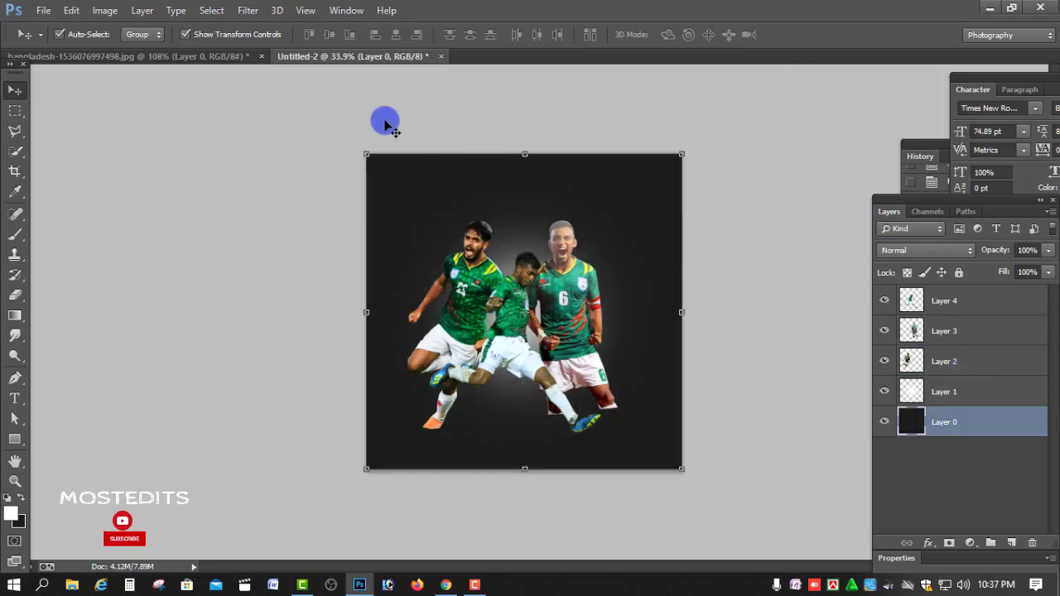
{"action": "left_click", "coordinate": [327, 10]}
{"action": "left_click", "coordinate": [340, 10]}
{"action": "left_click", "coordinate": [297, 8]}
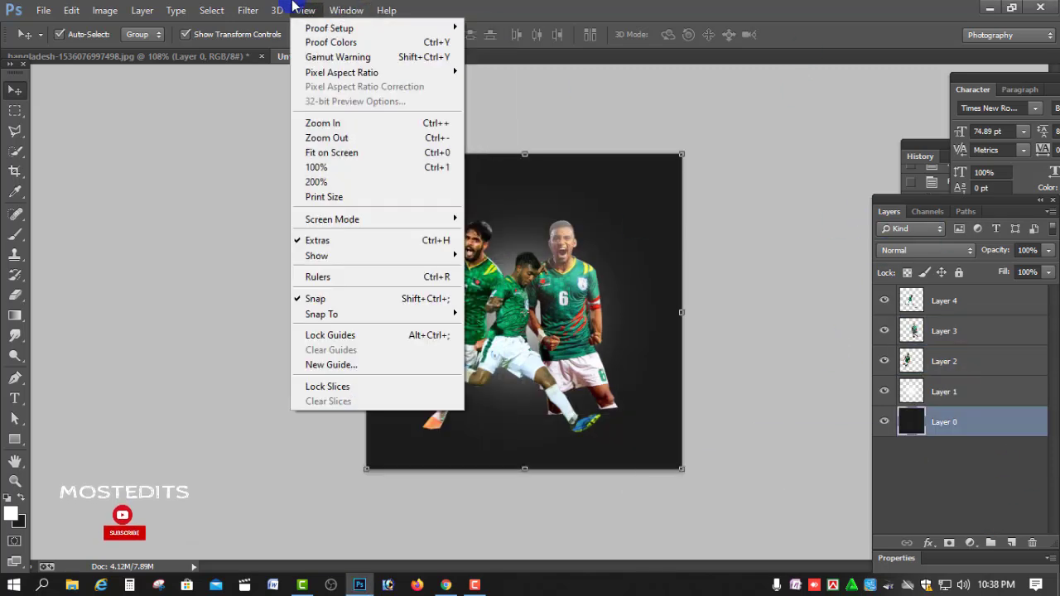
{"action": "left_click", "coordinate": [364, 365]}
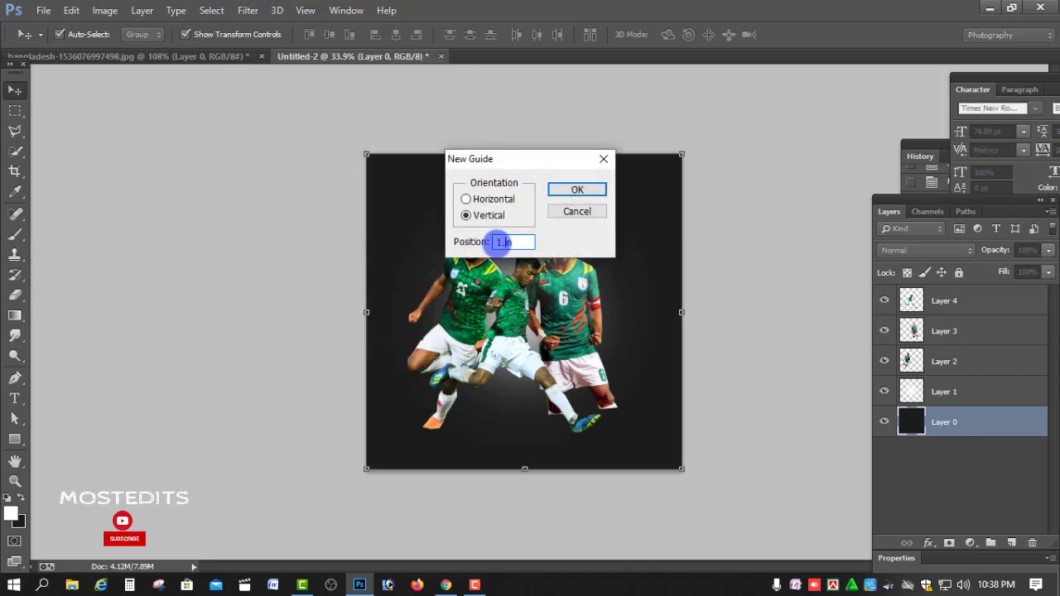
{"action": "type", "text": "5"}
{"action": "left_click", "coordinate": [580, 191]}
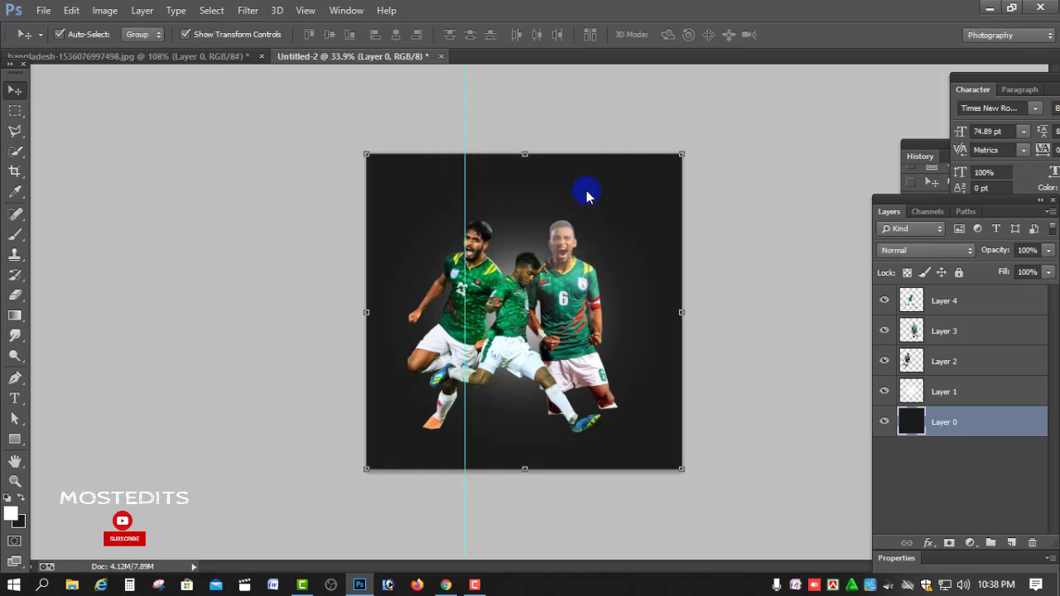
{"action": "left_click_drag", "start_coordinate": [466, 101], "coordinate": [380, 104]}
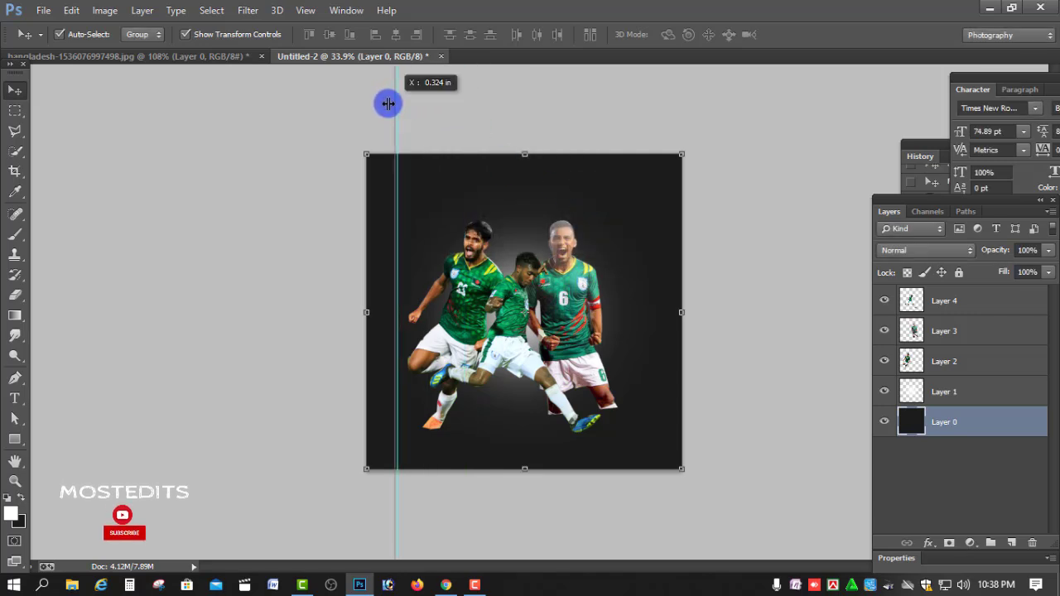
{"action": "left_click", "coordinate": [317, 60]}
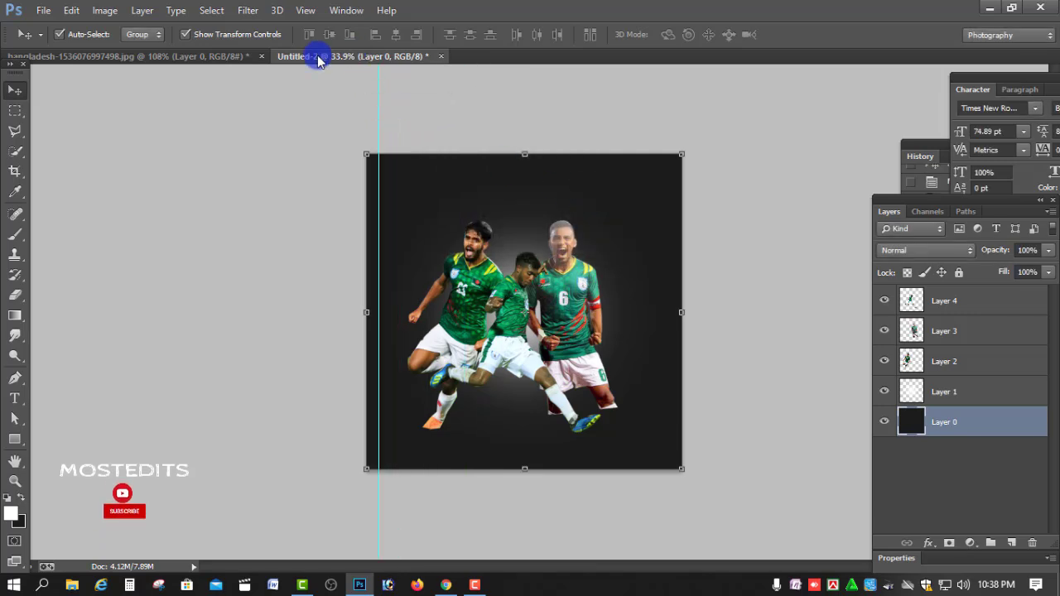
- Add horizontal guides at 0 in along the canvas top and near the bottom edge
{"action": "left_click", "coordinate": [305, 10]}
{"action": "left_click", "coordinate": [350, 367]}
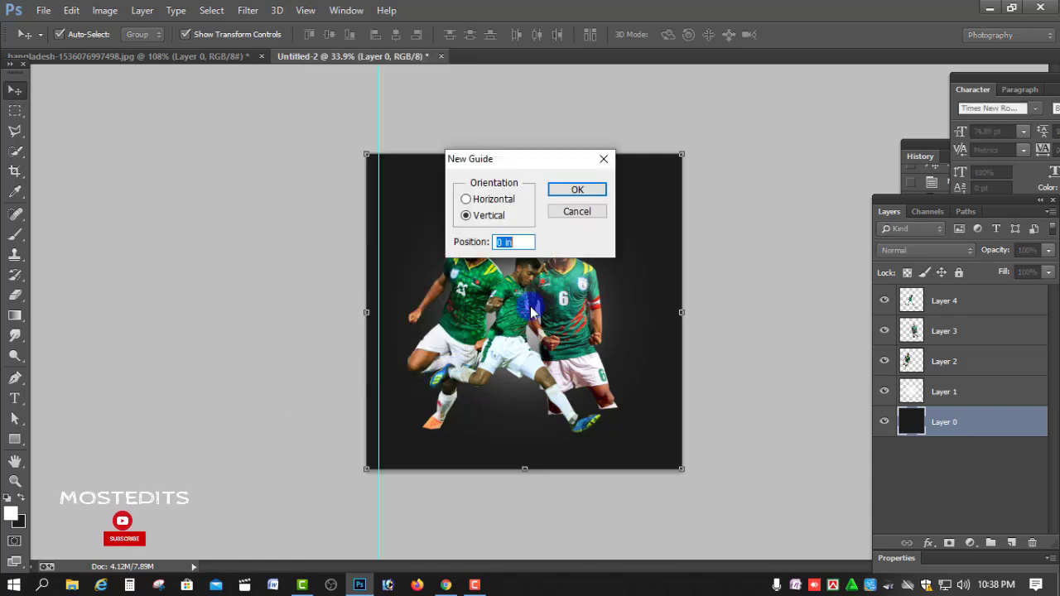
{"action": "left_click", "coordinate": [466, 199]}
{"action": "left_click", "coordinate": [577, 190]}
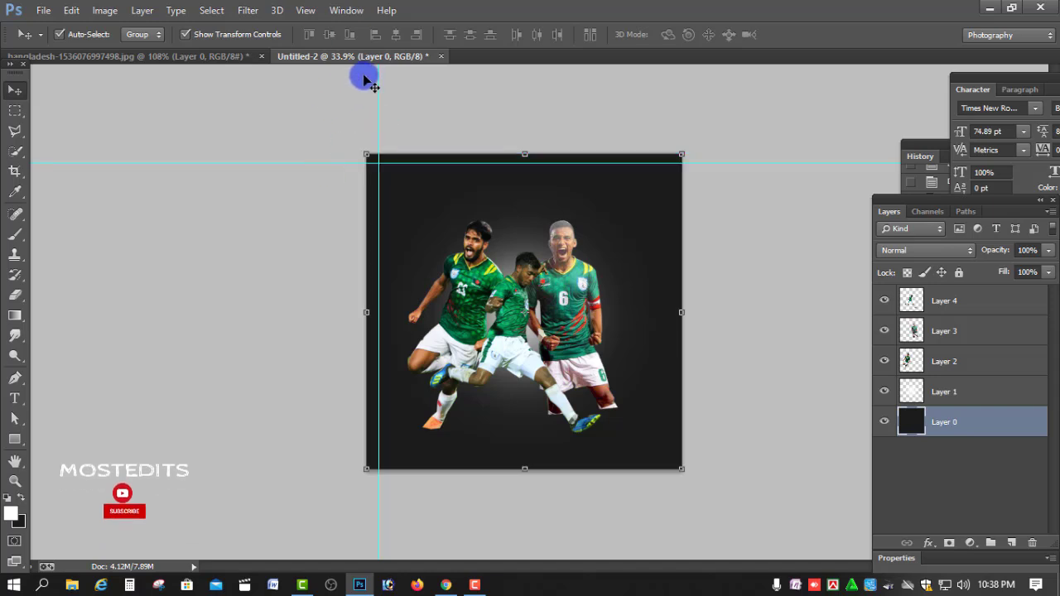
{"action": "left_click", "coordinate": [306, 10]}
{"action": "left_click", "coordinate": [350, 367]}
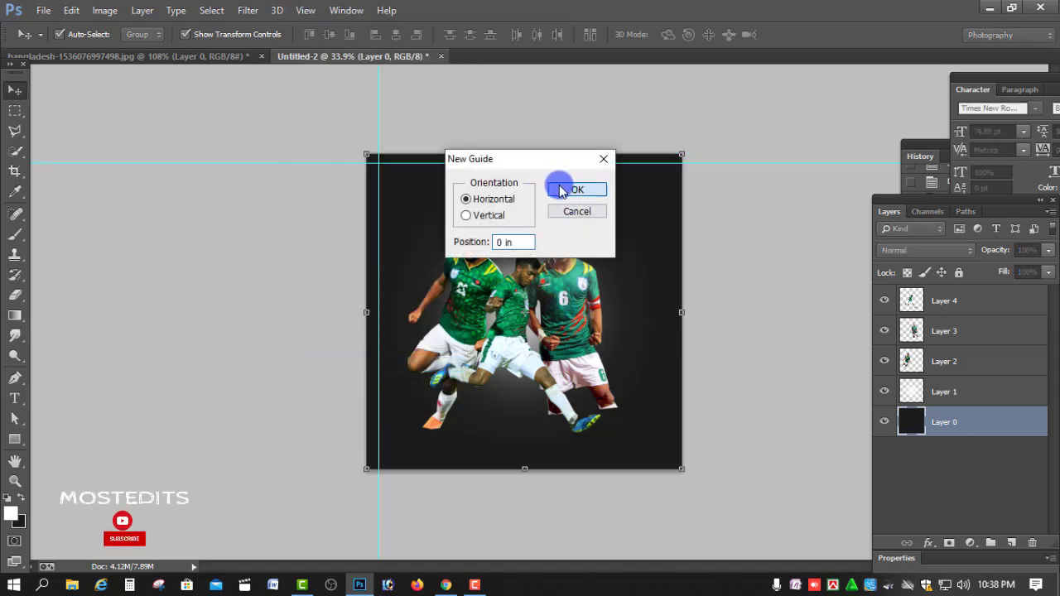
{"action": "left_click", "coordinate": [560, 191]}
{"action": "left_click_drag", "start_coordinate": [339, 152], "coordinate": [361, 460]}
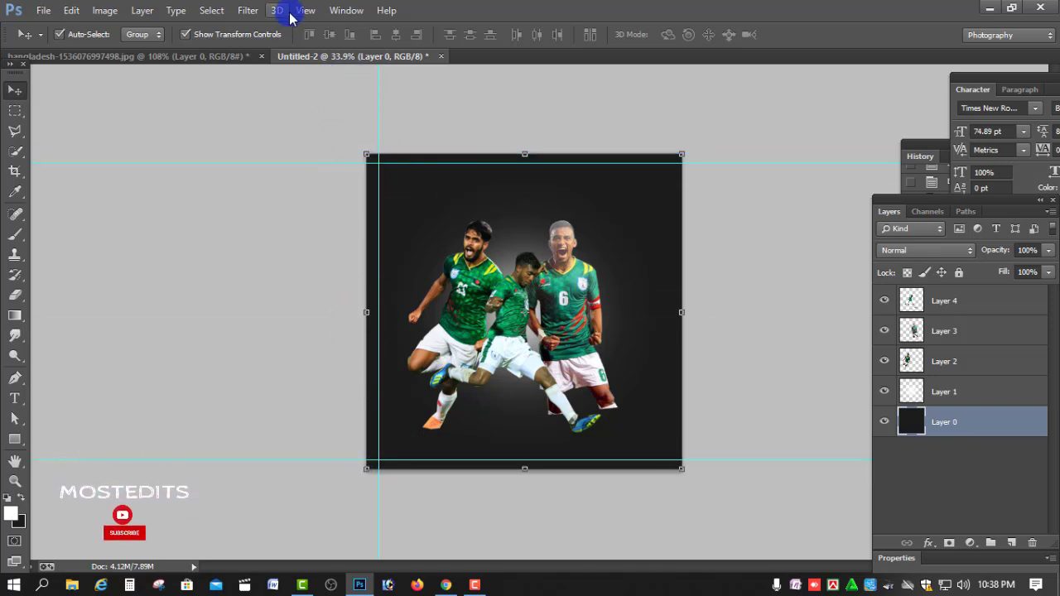
- Add vertical guides at the canvas left edge and just inside the right edge
{"action": "left_click", "coordinate": [247, 10]}
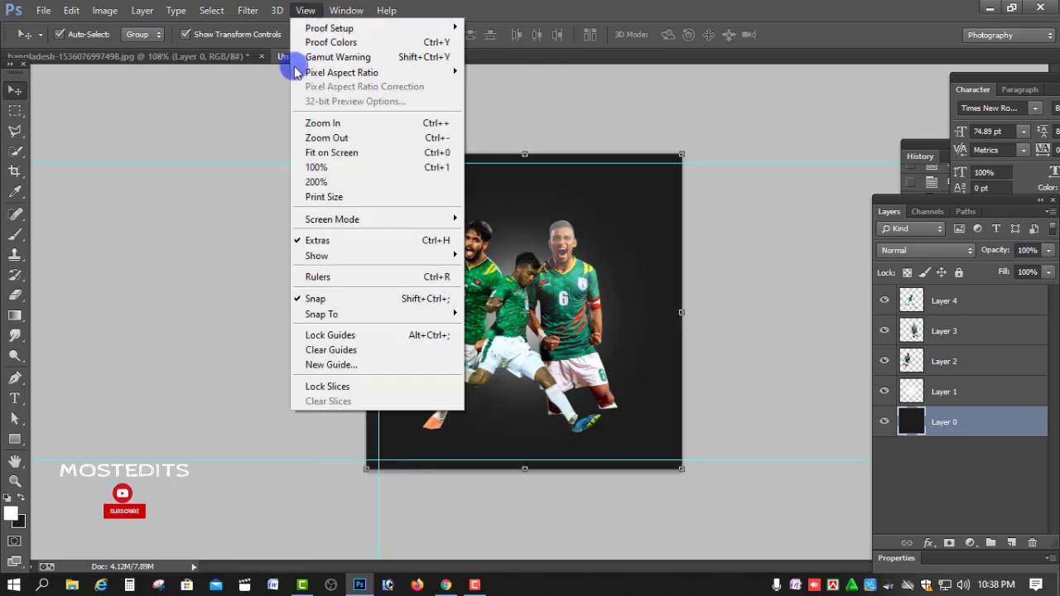
{"action": "left_click", "coordinate": [352, 368]}
{"action": "left_click", "coordinate": [557, 201]}
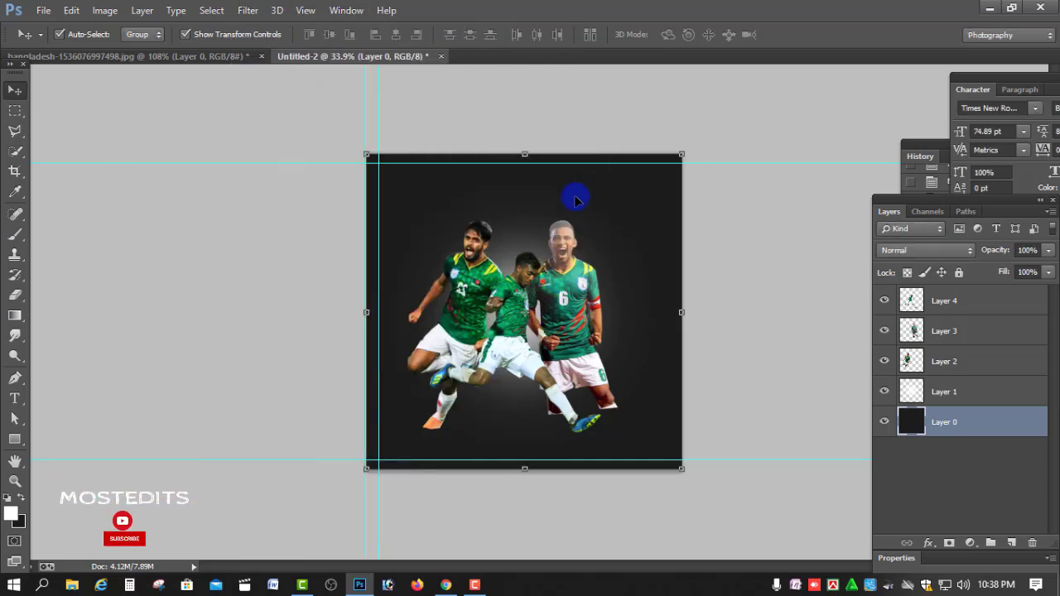
{"action": "left_click_drag", "start_coordinate": [366, 108], "coordinate": [673, 142]}
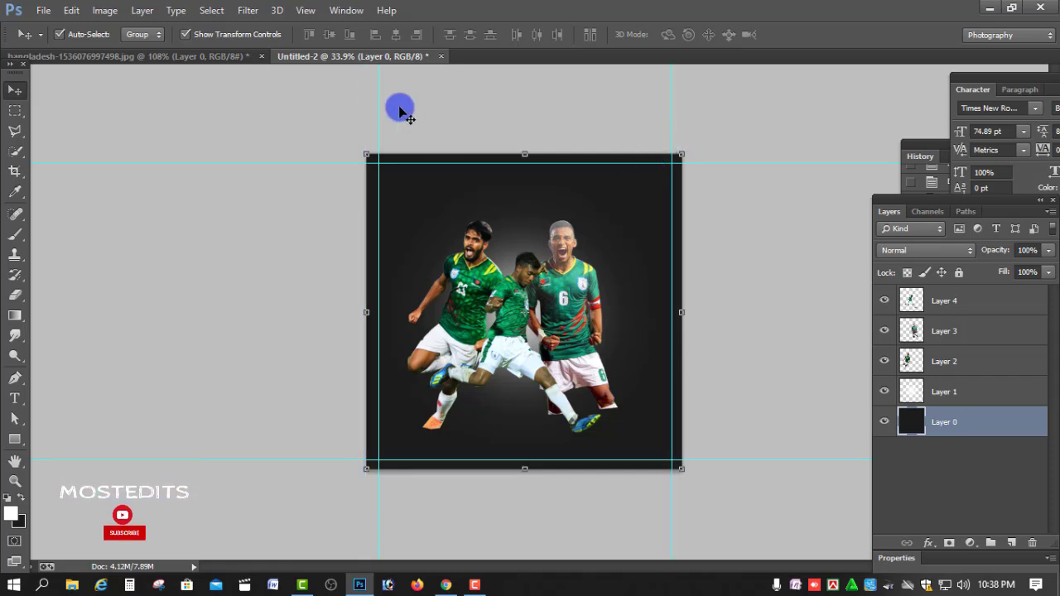
{"action": "left_click_drag", "start_coordinate": [377, 94], "coordinate": [377, 95]}
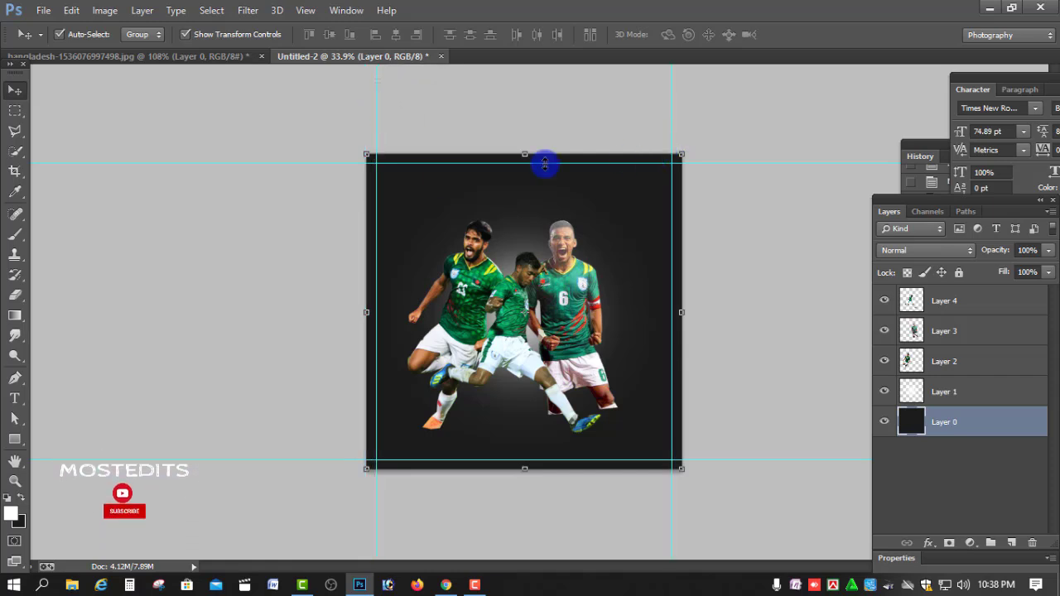
{"action": "scroll", "coordinate": [638, 348], "scroll_direction": "up", "scroll_amount": 3}
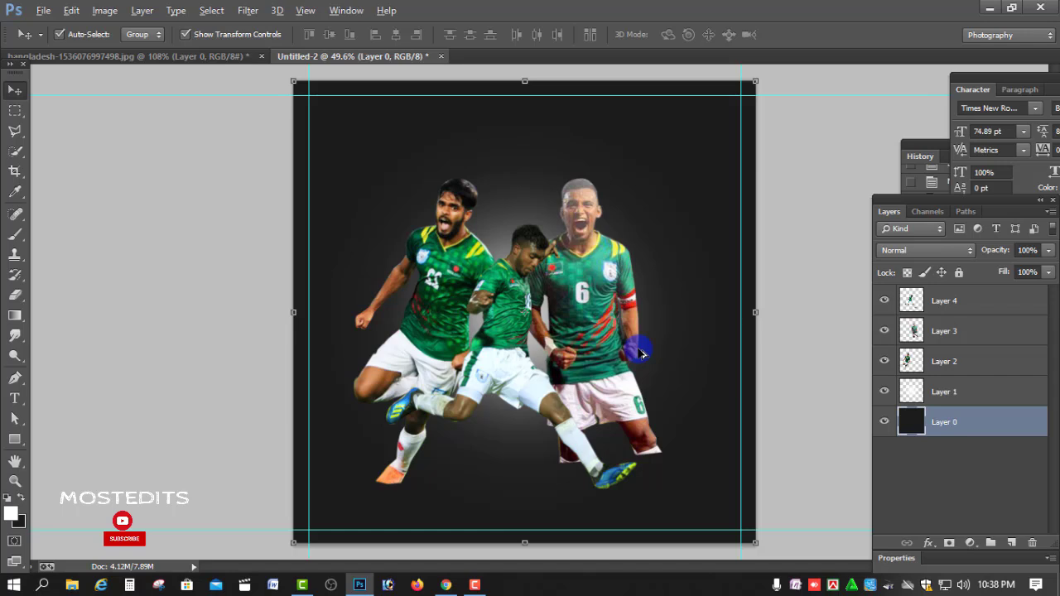
- Shift the middle player slightly lower and select his layer from the canvas
{"action": "scroll", "coordinate": [640, 354], "scroll_direction": "down", "scroll_amount": 1}
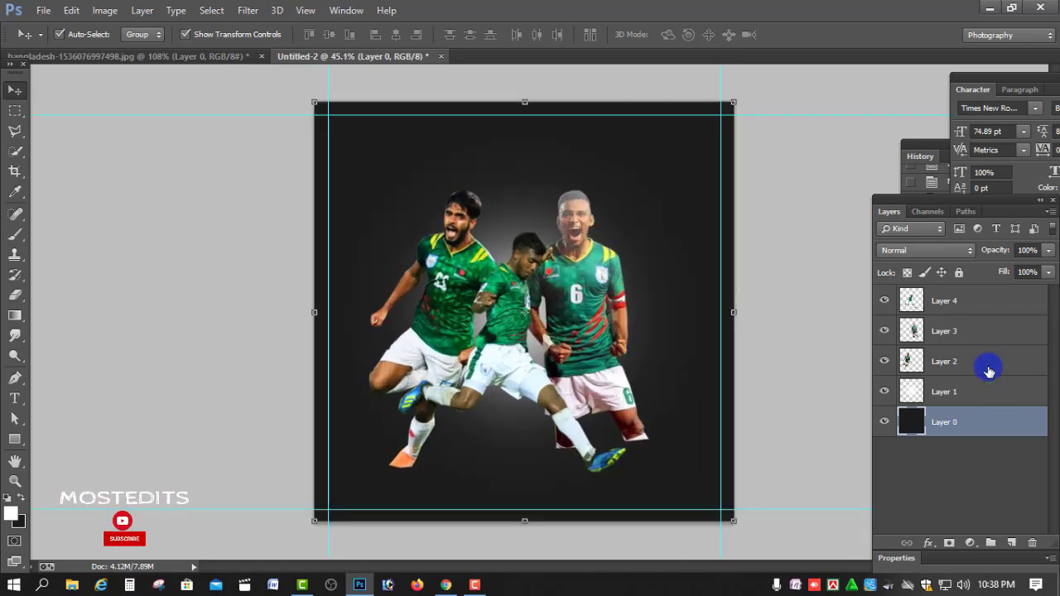
{"action": "left_click", "coordinate": [988, 371]}
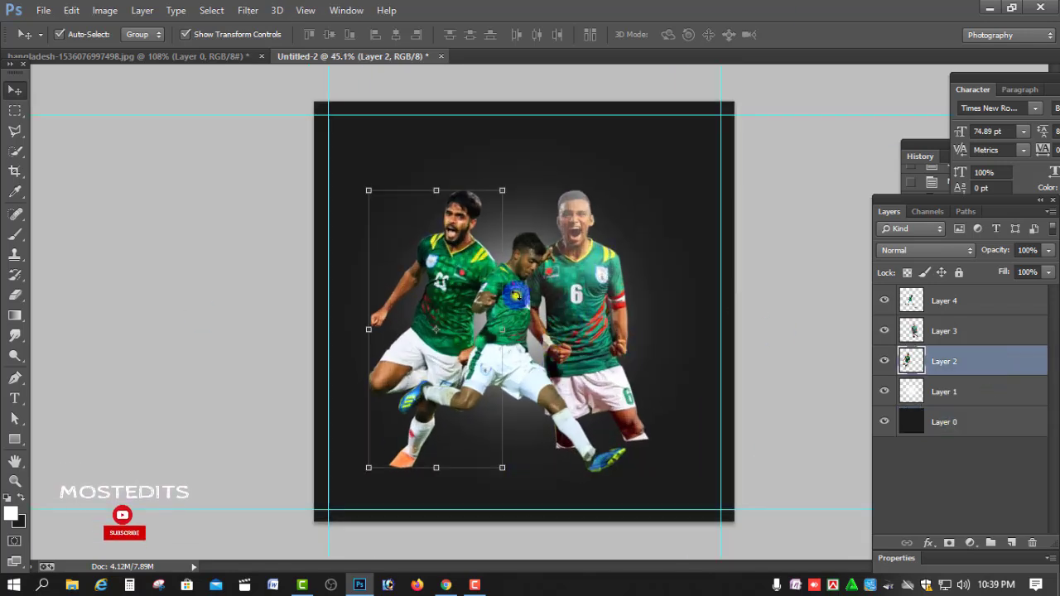
{"action": "left_click_drag", "start_coordinate": [521, 290], "coordinate": [531, 310]}
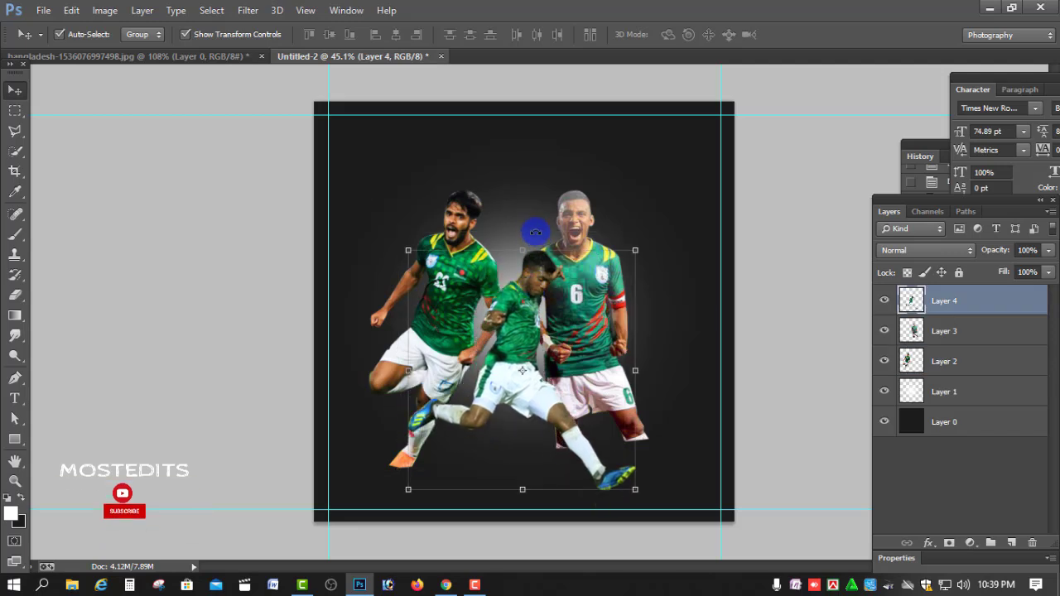
{"action": "left_click", "coordinate": [531, 232]}
{"action": "right_click", "coordinate": [540, 276]}
{"action": "left_click", "coordinate": [552, 287]}
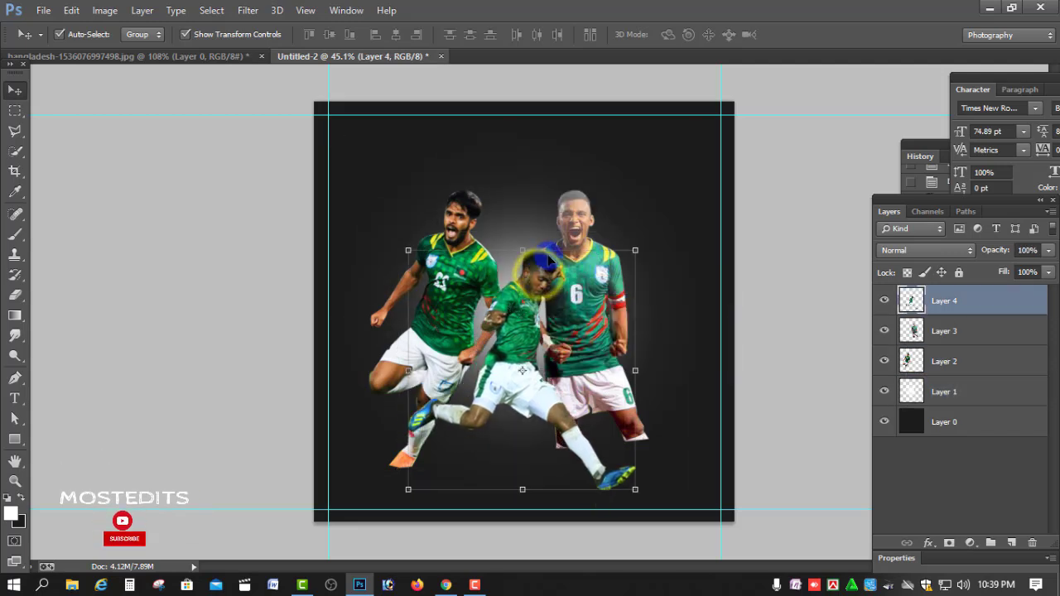
- Free-transform the middle player into a tilted slide, resized slightly
{"action": "key", "text": "ctrl+t"}
{"action": "left_click_drag", "start_coordinate": [544, 174], "coordinate": [518, 219]}
{"action": "left_click_drag", "start_coordinate": [531, 279], "coordinate": [540, 312]}
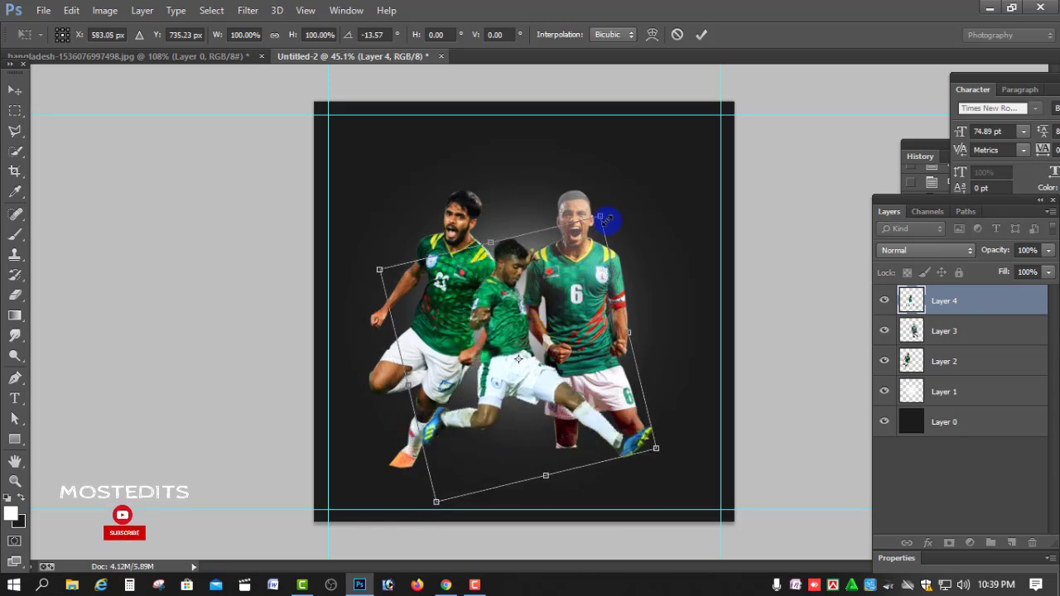
{"action": "left_click_drag", "start_coordinate": [600, 217], "coordinate": [598, 205]}
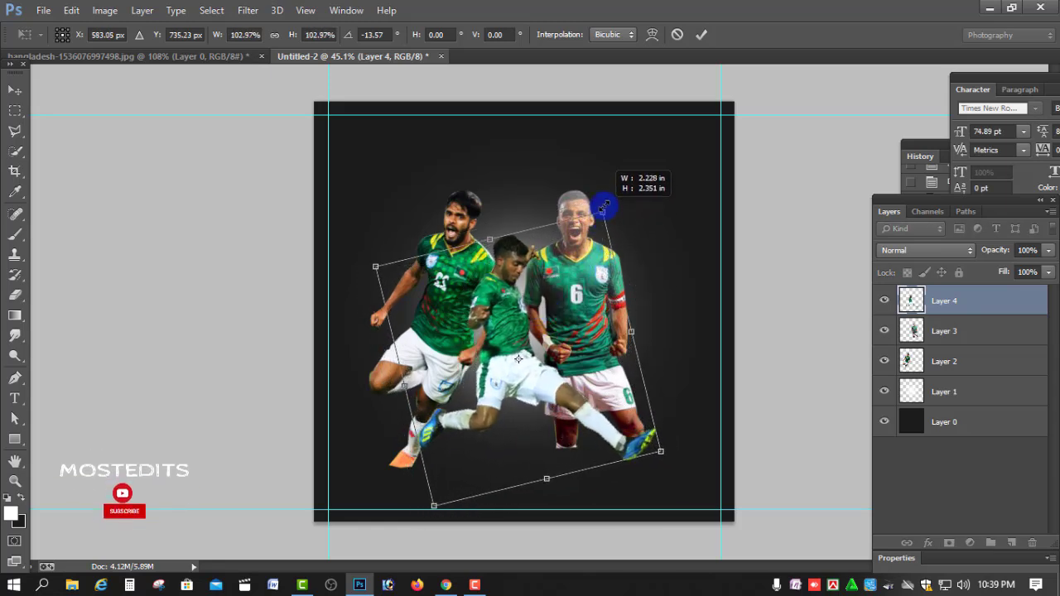
{"action": "left_click", "coordinate": [700, 34]}
- Select the right-hand player's layer from the canvas
{"action": "scroll", "coordinate": [580, 468], "scroll_direction": "down", "scroll_amount": 3}
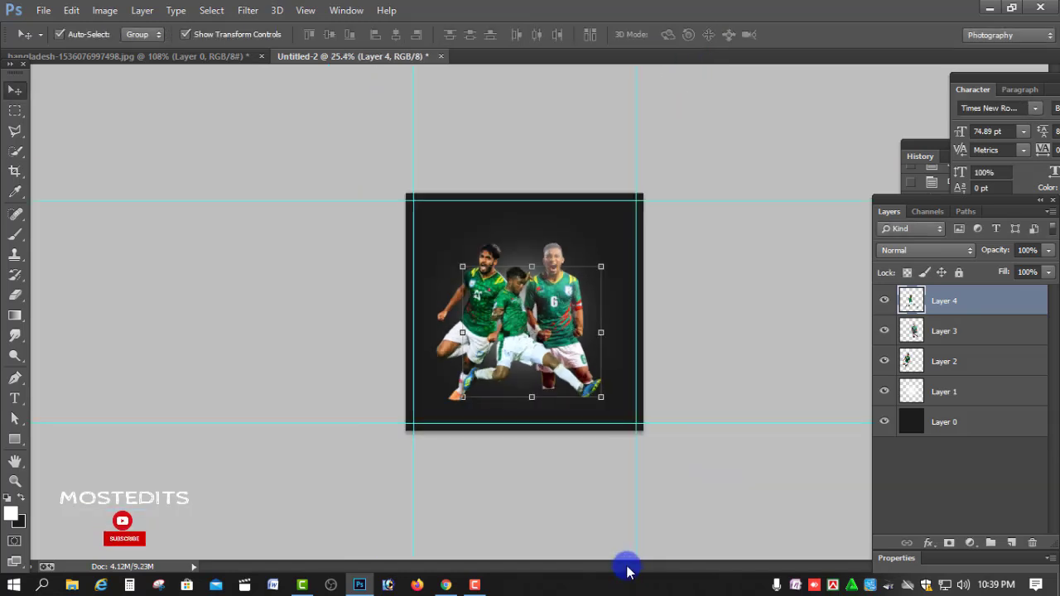
{"action": "scroll", "coordinate": [578, 483], "scroll_direction": "up", "scroll_amount": 3}
{"action": "right_click", "coordinate": [554, 209]}
{"action": "left_click", "coordinate": [590, 237]}
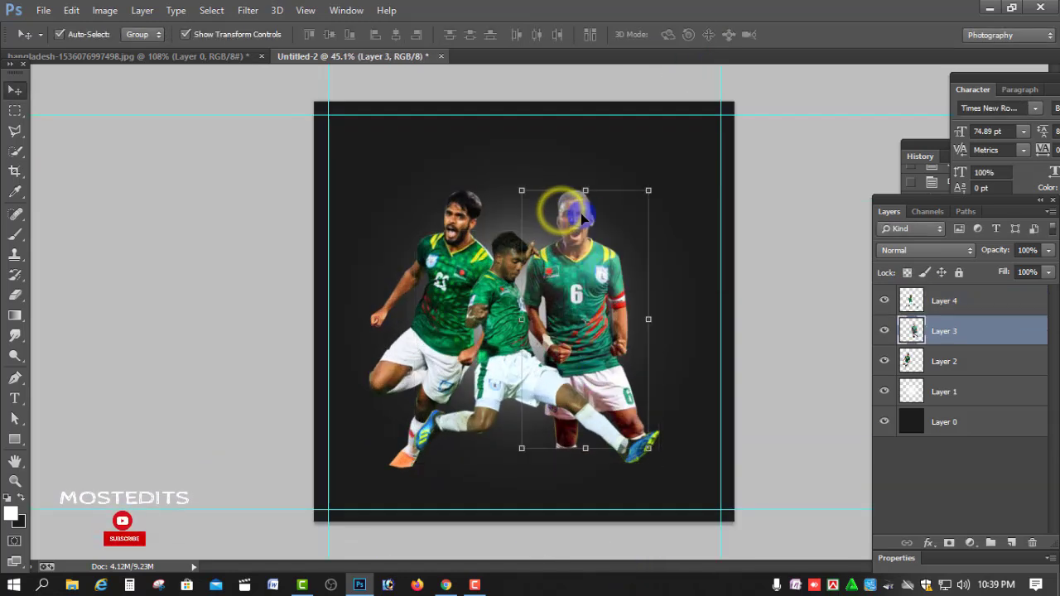
{"action": "left_click", "coordinate": [584, 193]}
{"action": "right_click", "coordinate": [570, 225]}
{"action": "left_click", "coordinate": [590, 235]}
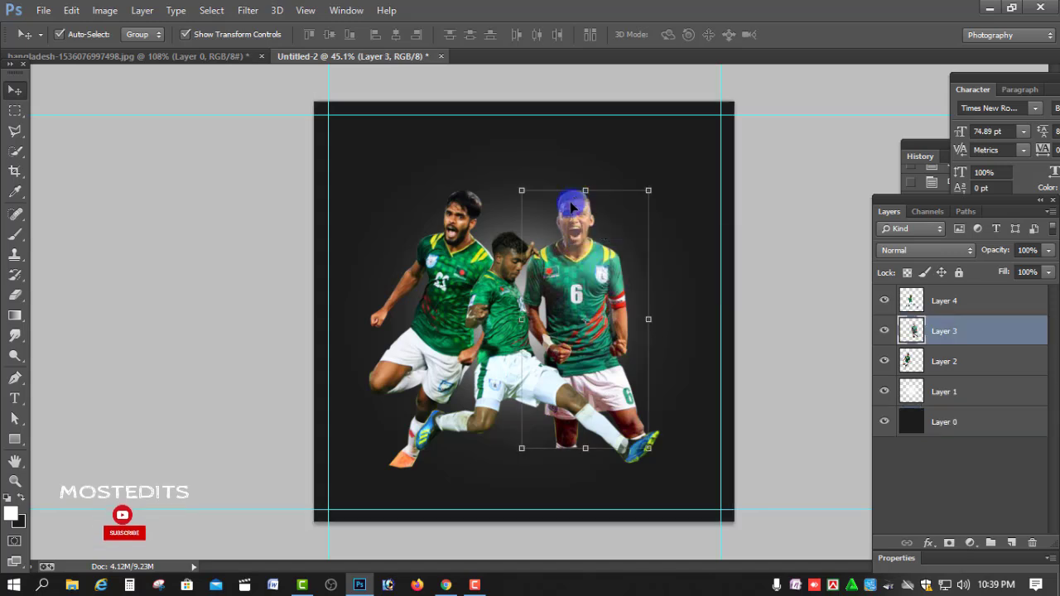
- Flip the right-hand player horizontally and move him slightly lower
{"action": "key", "text": "ctrl+t"}
{"action": "right_click", "coordinate": [532, 232]}
{"action": "left_click", "coordinate": [634, 492]}
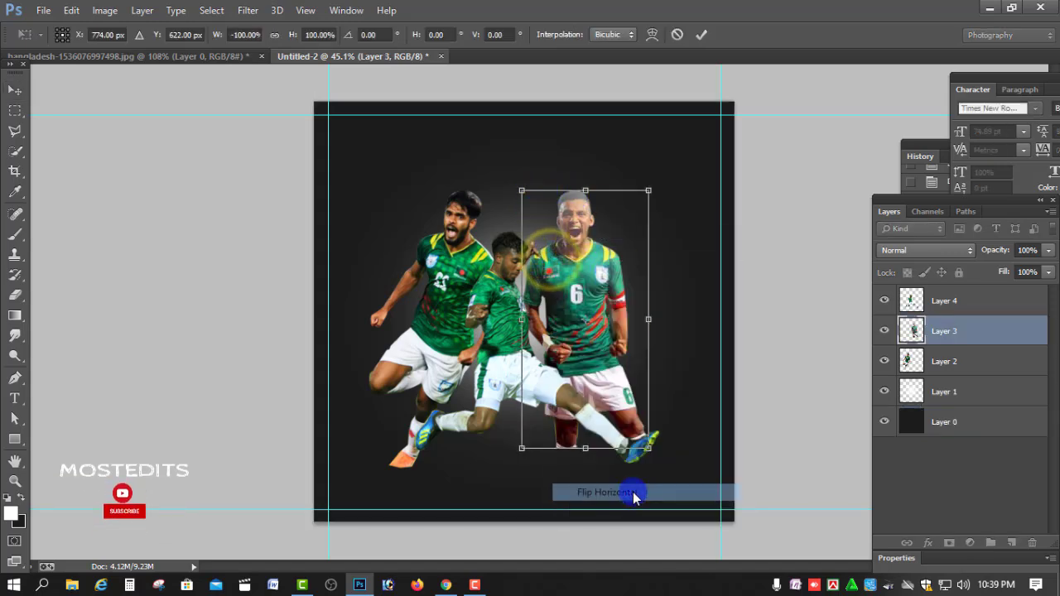
{"action": "left_click_drag", "start_coordinate": [633, 424], "coordinate": [587, 341]}
{"action": "left_click", "coordinate": [701, 35]}
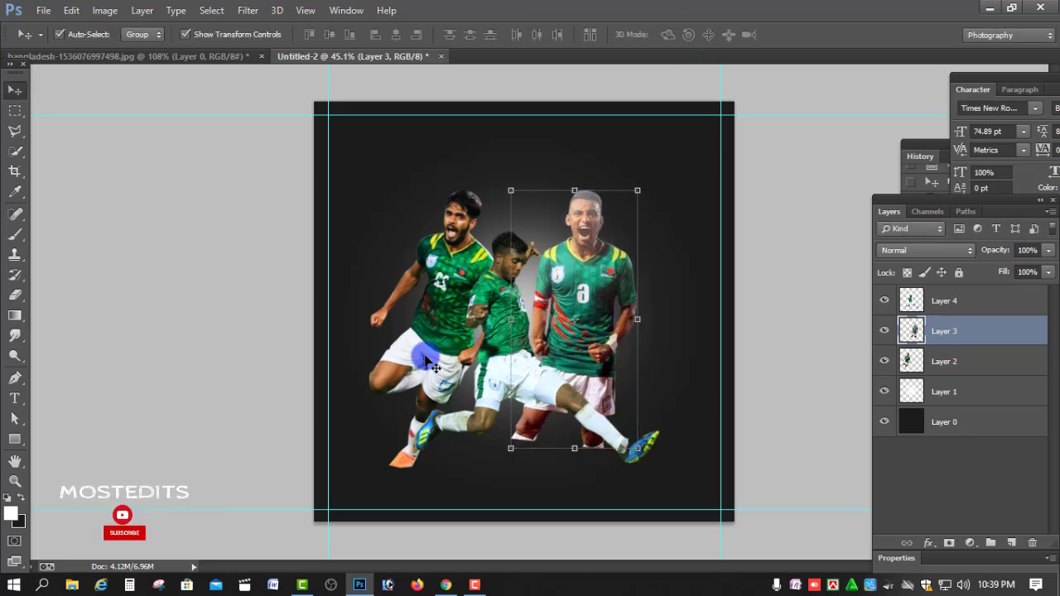
{"action": "left_click", "coordinate": [15, 110]}
- Erase the right player's shorts and legs from a feathered selection, then lock his layer
{"action": "left_click_drag", "start_coordinate": [503, 379], "coordinate": [655, 493]}
{"action": "key", "text": "Delete"}
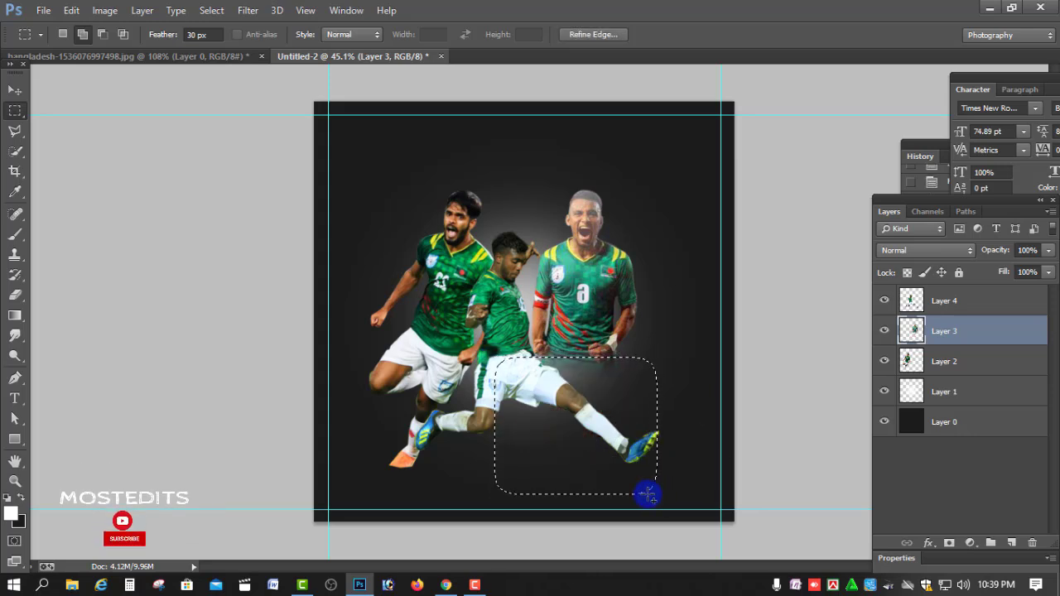
{"action": "key", "text": "ctrl+d"}
{"action": "left_click", "coordinate": [959, 273]}
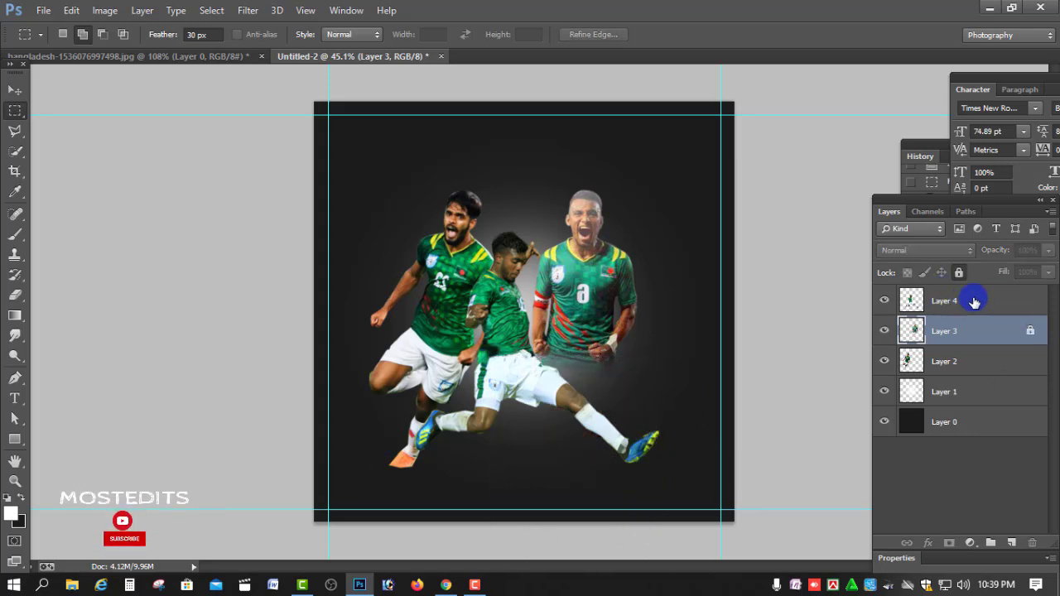
- Erase the left player's lower leg and shoe with the feathered selection
{"action": "left_click", "coordinate": [944, 361]}
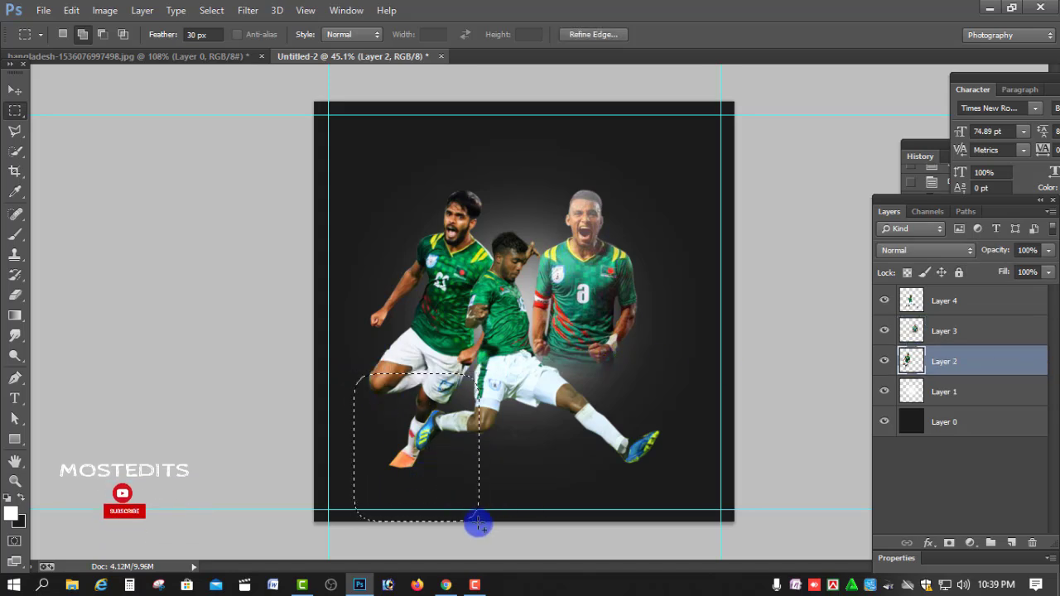
{"action": "key", "text": "Delete"}
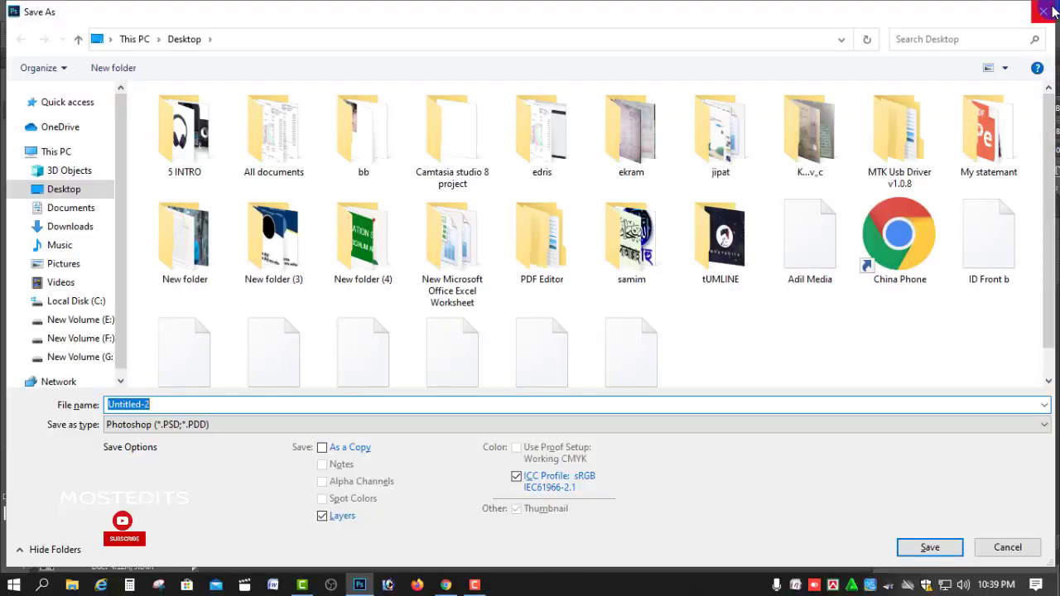
{"action": "key", "text": "ctrl+d"}
{"action": "scroll", "coordinate": [556, 323], "scroll_direction": "down", "scroll_amount": 2}
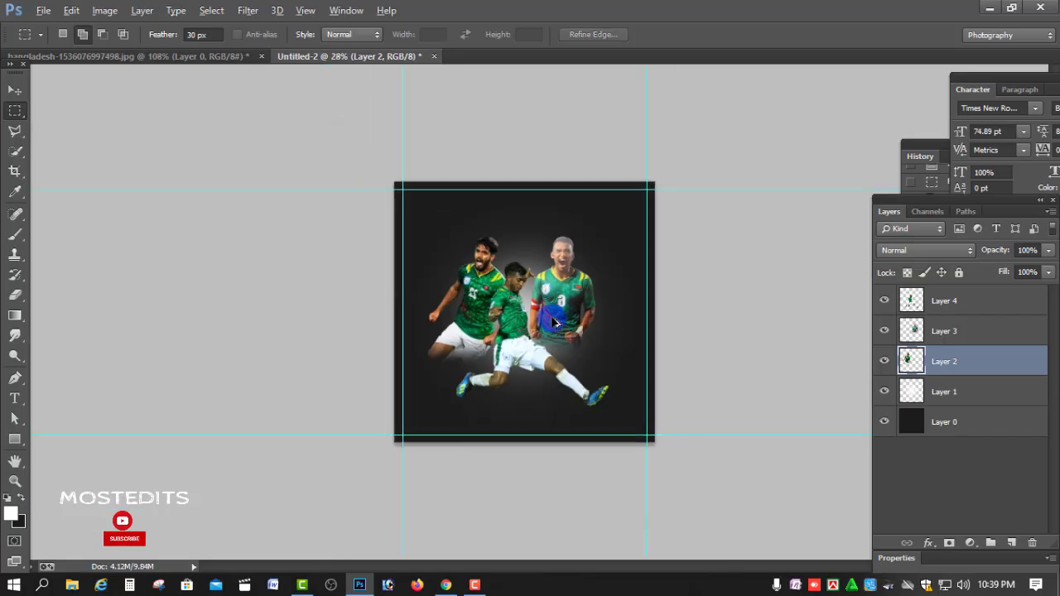
{"action": "scroll", "coordinate": [551, 348], "scroll_direction": "up", "scroll_amount": 5}
{"action": "scroll", "coordinate": [547, 356], "scroll_direction": "down", "scroll_amount": 3}
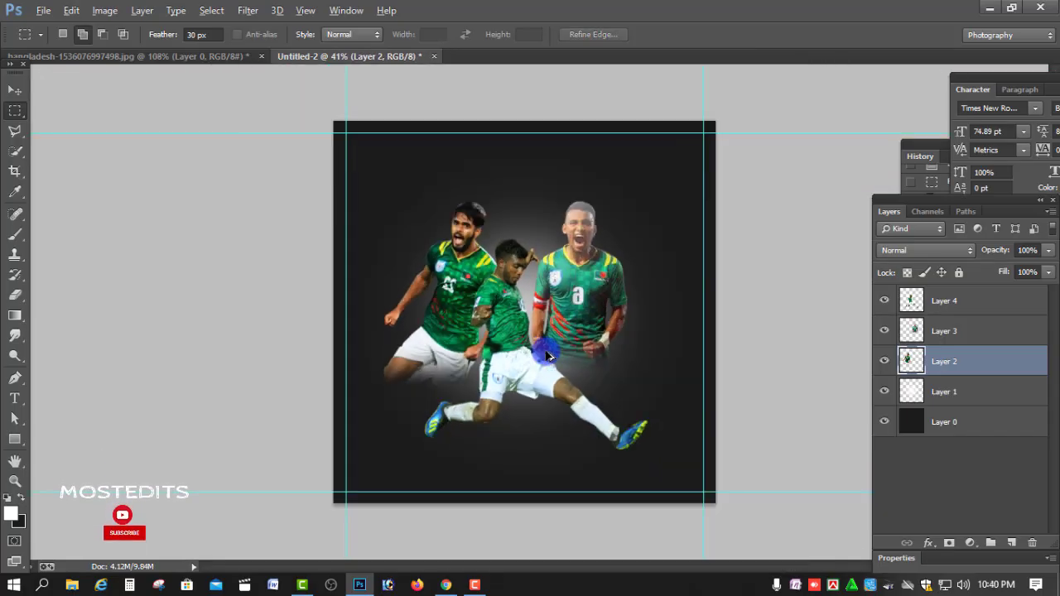
{"action": "scroll", "coordinate": [547, 357], "scroll_direction": "down", "scroll_amount": 2}
{"action": "scroll", "coordinate": [545, 362], "scroll_direction": "up", "scroll_amount": 3}
- Type the two-line headline 'ARE YOU RADY?' in white Times New Roman Bold near the top
{"action": "scroll", "coordinate": [545, 361], "scroll_direction": "down", "scroll_amount": 1}
{"action": "key", "text": "v"}
{"action": "left_click", "coordinate": [544, 350]}
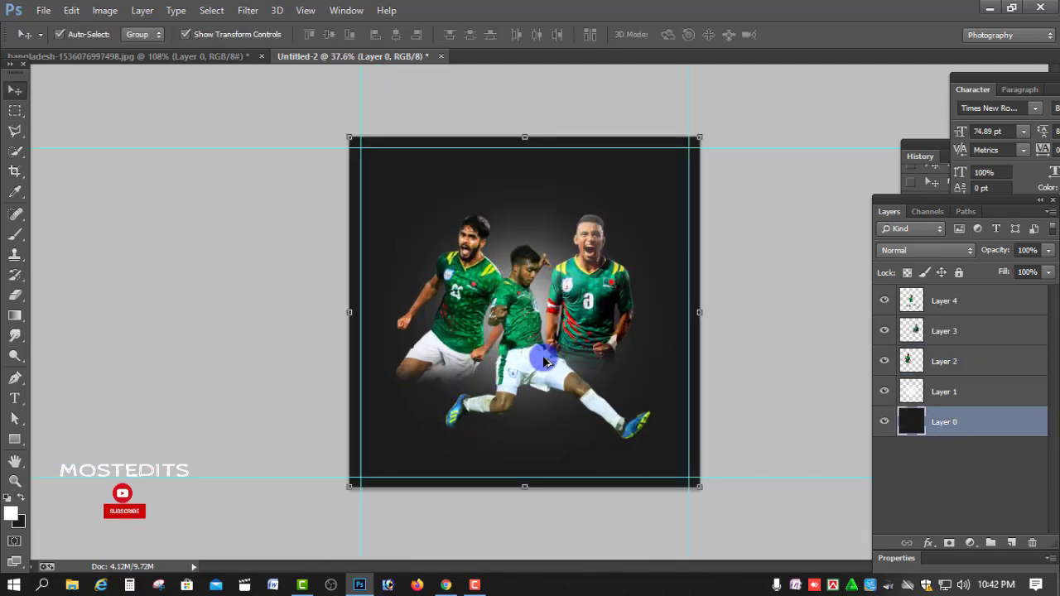
{"action": "left_click", "coordinate": [15, 398]}
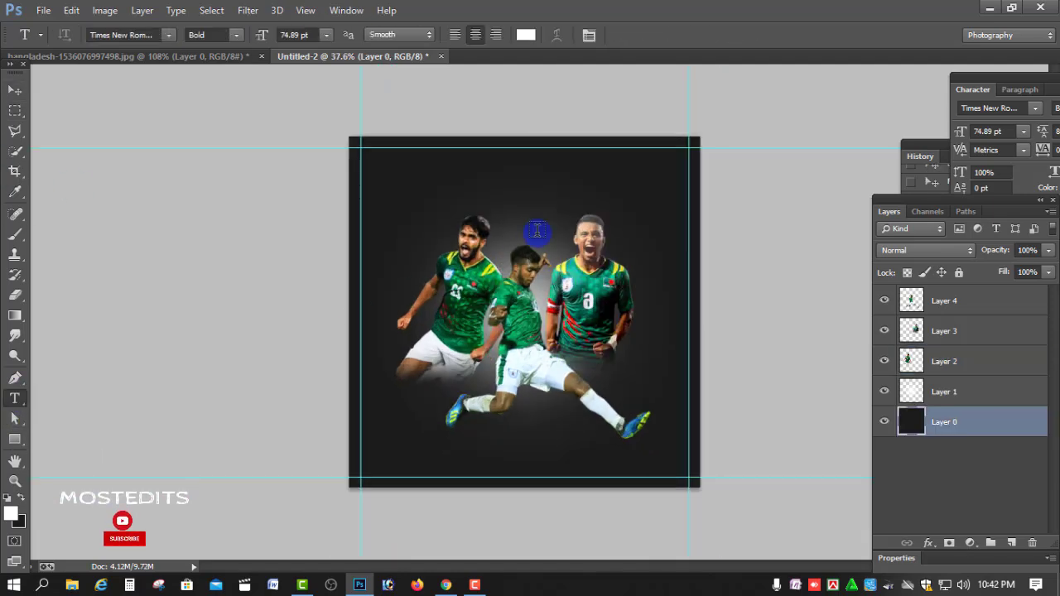
{"action": "left_click", "coordinate": [478, 181]}
{"action": "type", "text": "AR"}
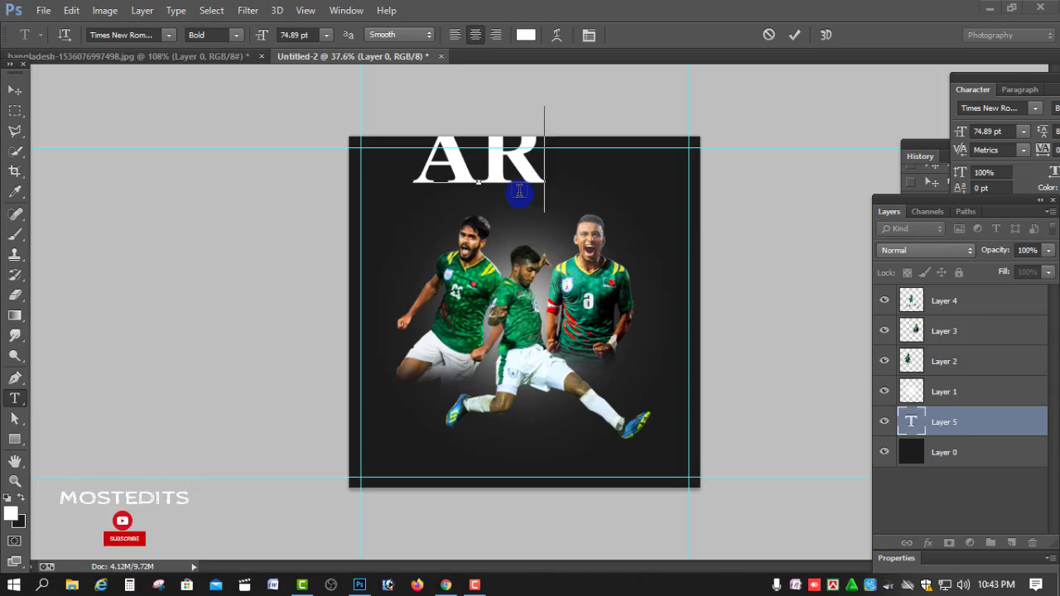
{"action": "type", "text": "E"}
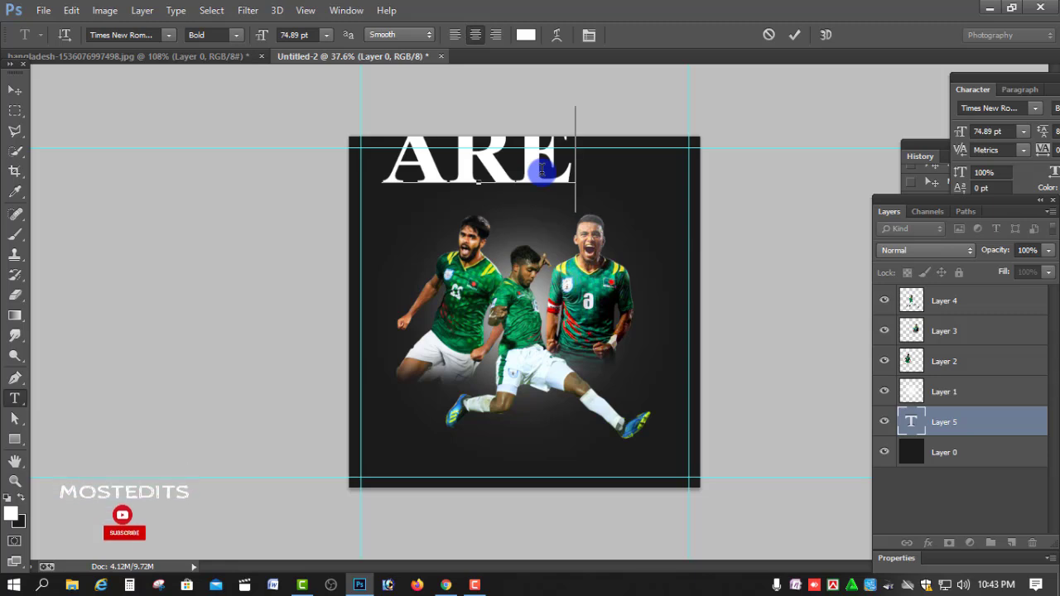
{"action": "type", "text": " YOU RA"}
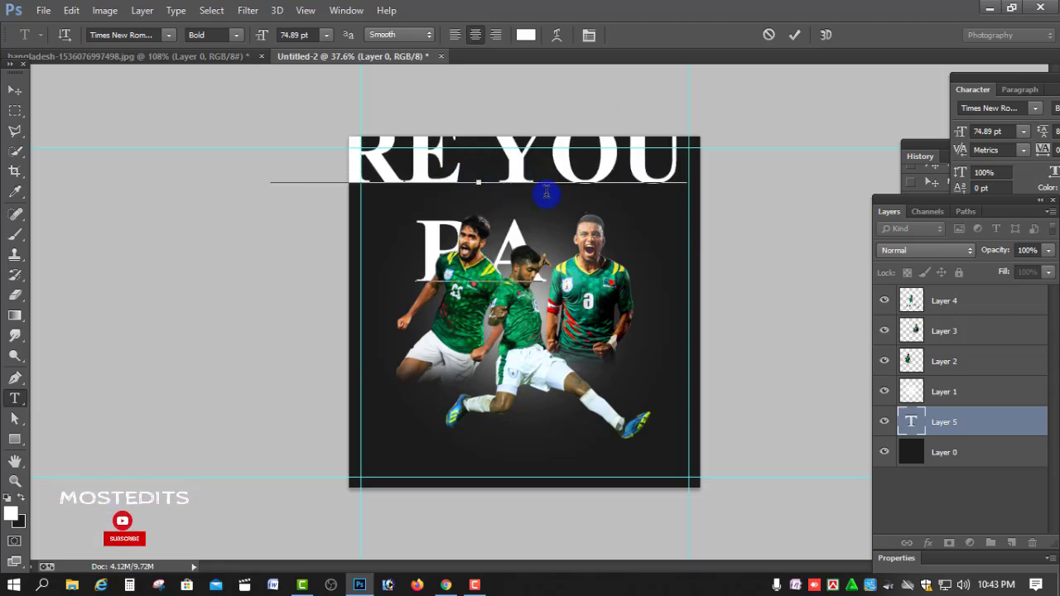
{"action": "type", "text": "DY?"}
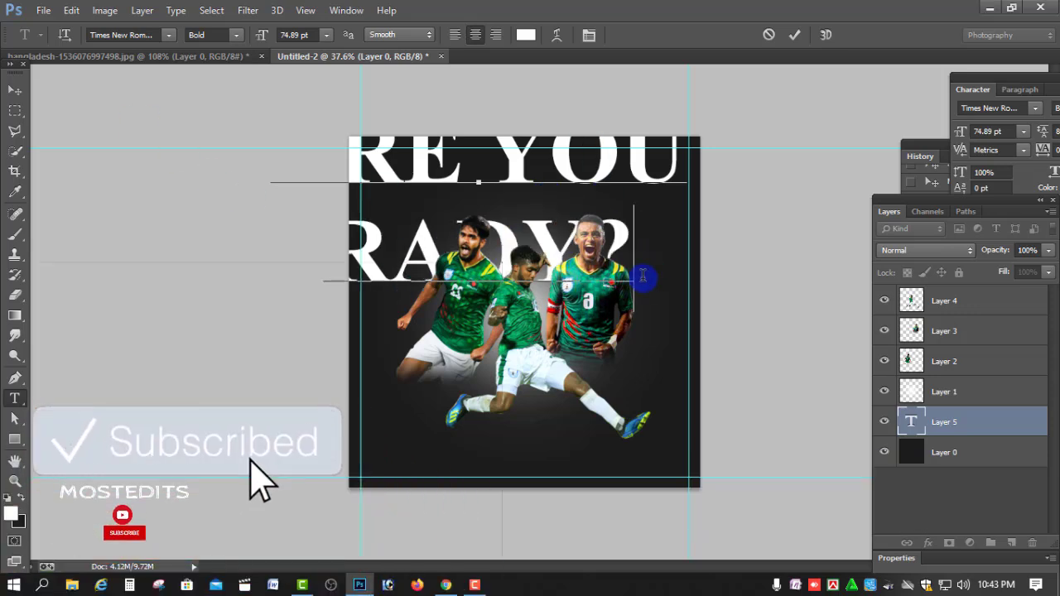
{"action": "left_click_drag", "start_coordinate": [643, 276], "coordinate": [677, 106]}
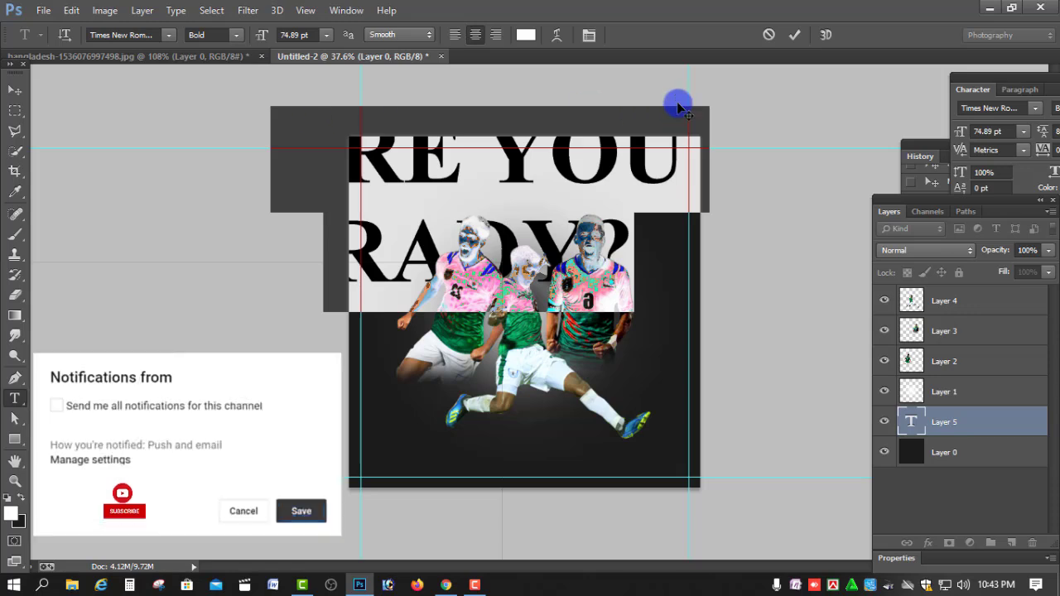
{"action": "left_click", "coordinate": [974, 89]}
- Reduce the headline's font size and leading, then centre it at the top
{"action": "left_click_drag", "start_coordinate": [807, 146], "coordinate": [773, 142]}
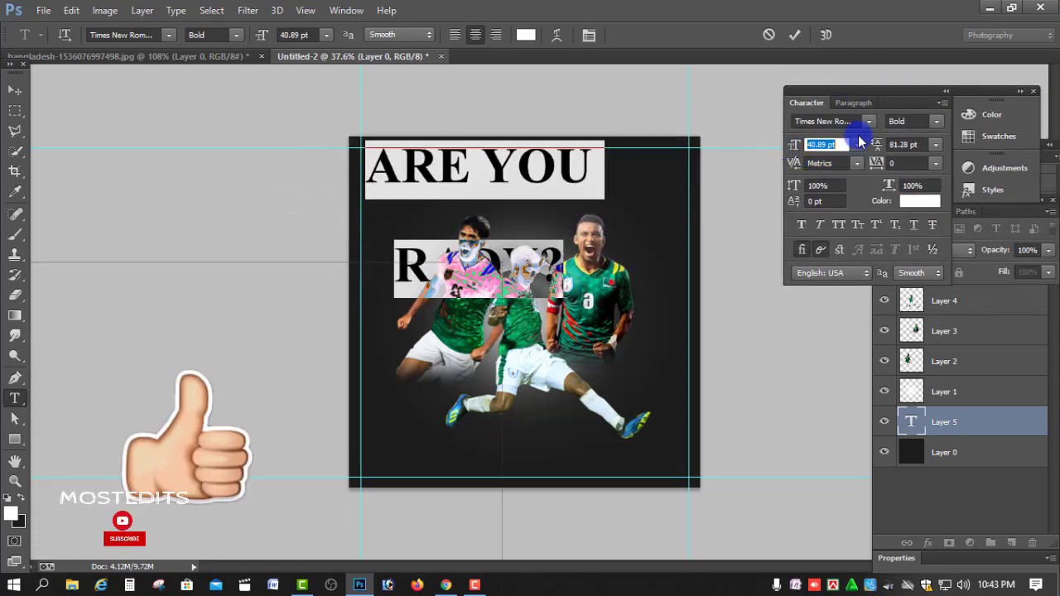
{"action": "left_click_drag", "start_coordinate": [876, 145], "coordinate": [848, 147]}
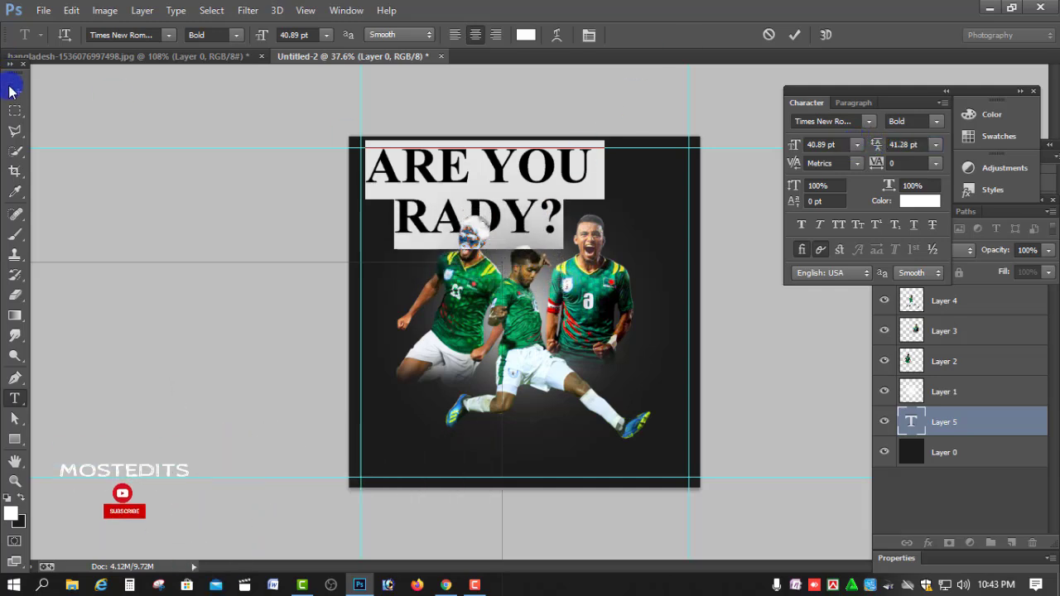
{"action": "left_click", "coordinate": [15, 89]}
{"action": "left_click_drag", "start_coordinate": [480, 194], "coordinate": [528, 191]}
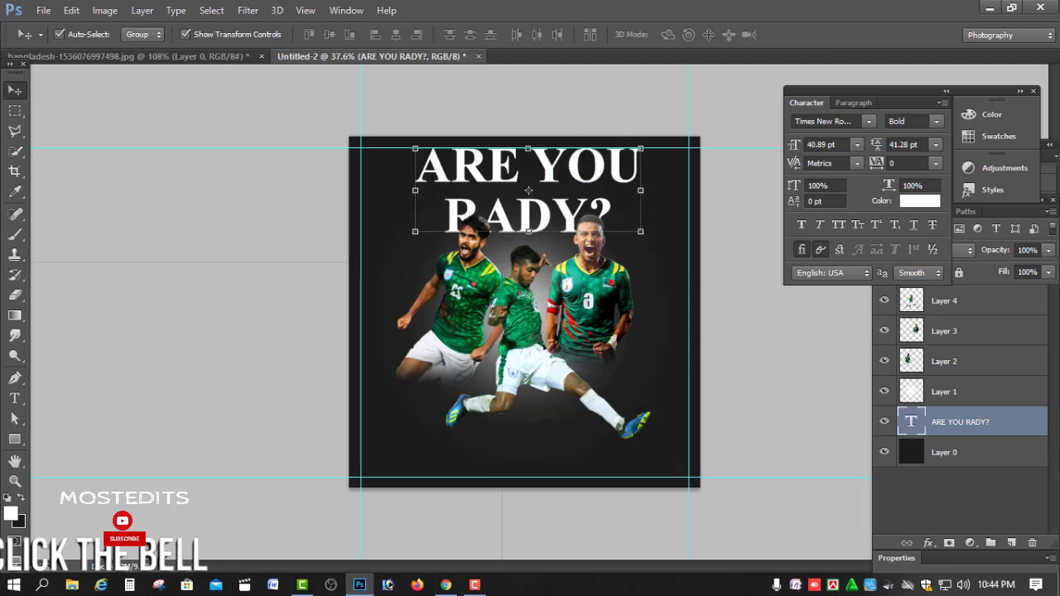
- Fine-tune the headline to 25.89 pt with 26.28 pt leading and nudge it into place
{"action": "left_click_drag", "start_coordinate": [799, 146], "coordinate": [798, 146]}
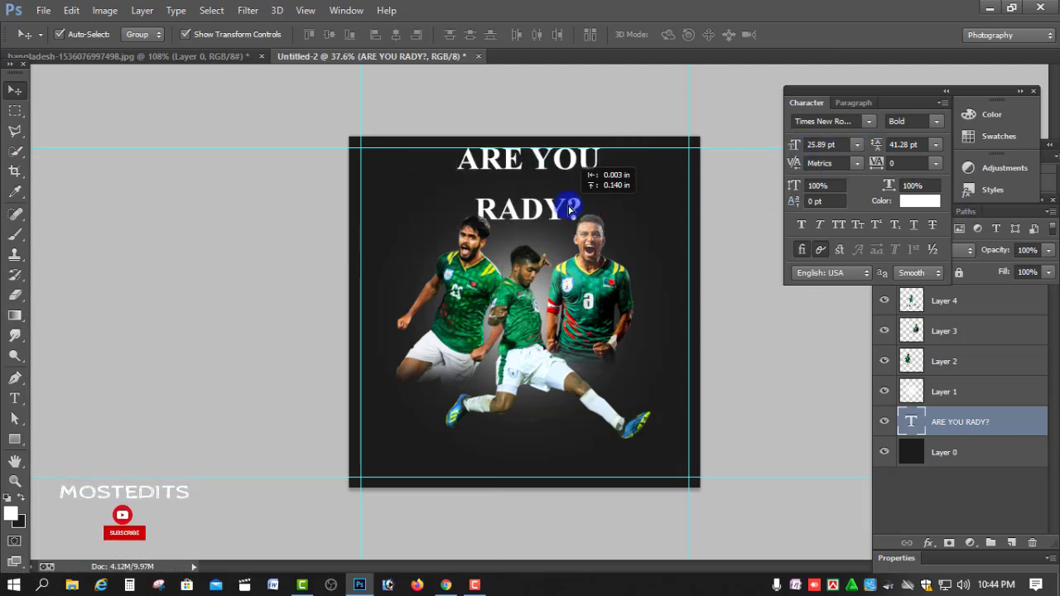
{"action": "left_click_drag", "start_coordinate": [870, 146], "coordinate": [876, 147]}
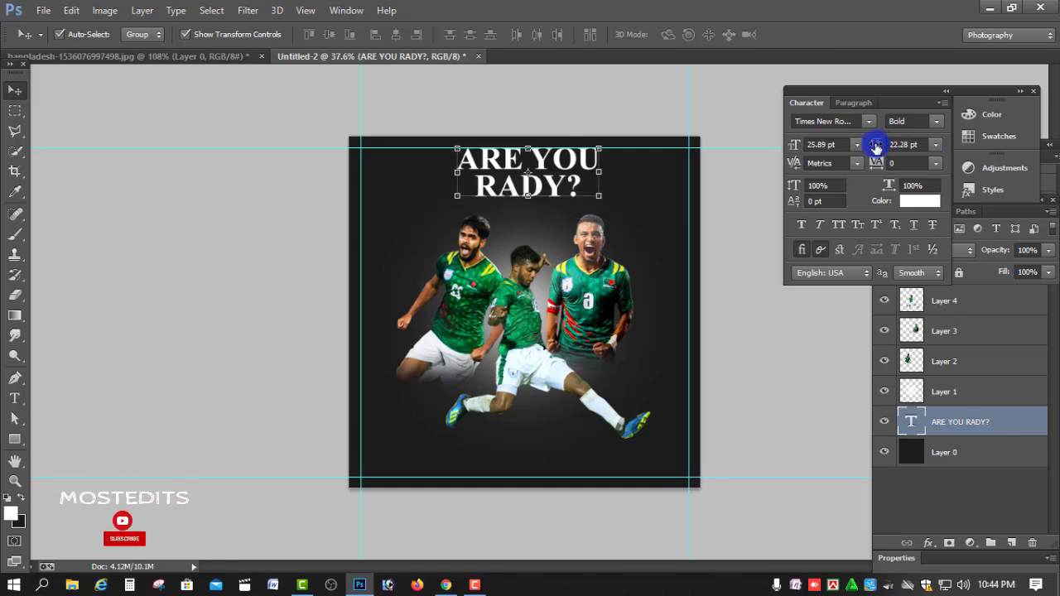
{"action": "left_click", "coordinate": [561, 168]}
{"action": "left_click_drag", "start_coordinate": [566, 174], "coordinate": [566, 180]}
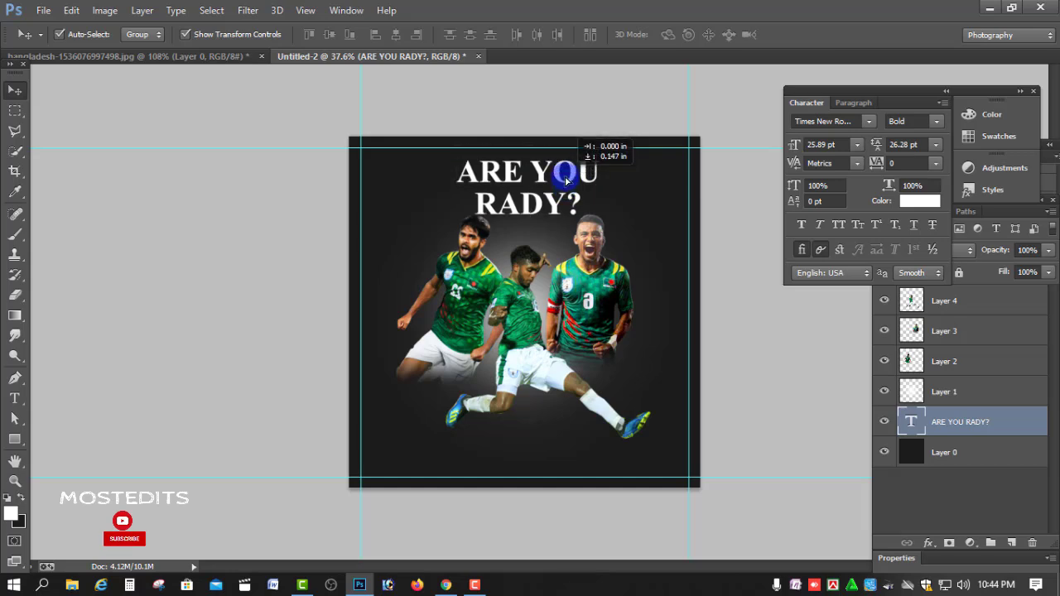
{"action": "key", "text": "shift+Up"}
{"action": "key", "text": "shift+Up"}
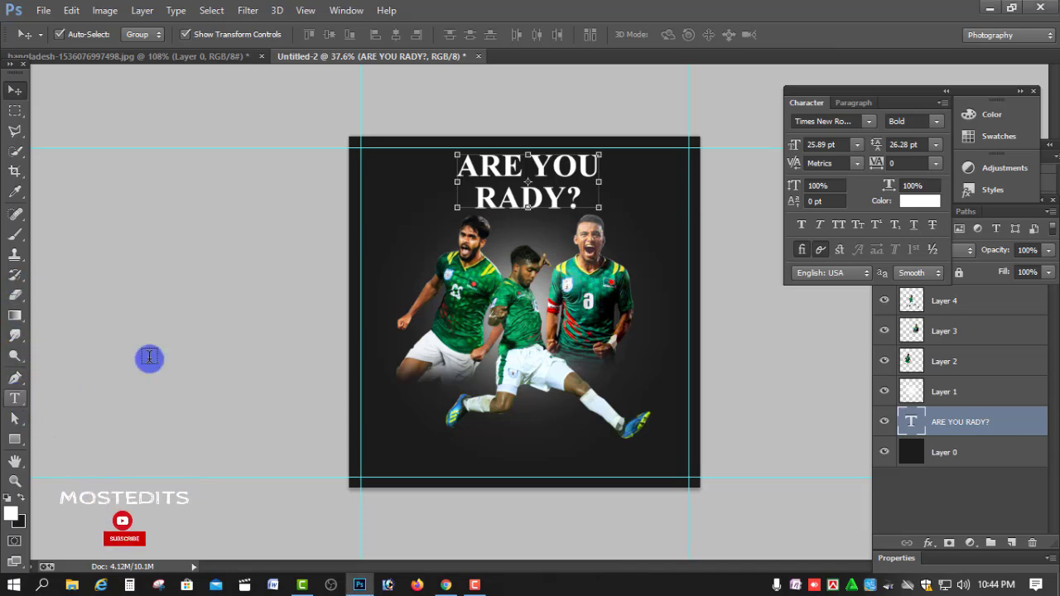
{"action": "left_click_drag", "start_coordinate": [456, 166], "coordinate": [573, 208]}
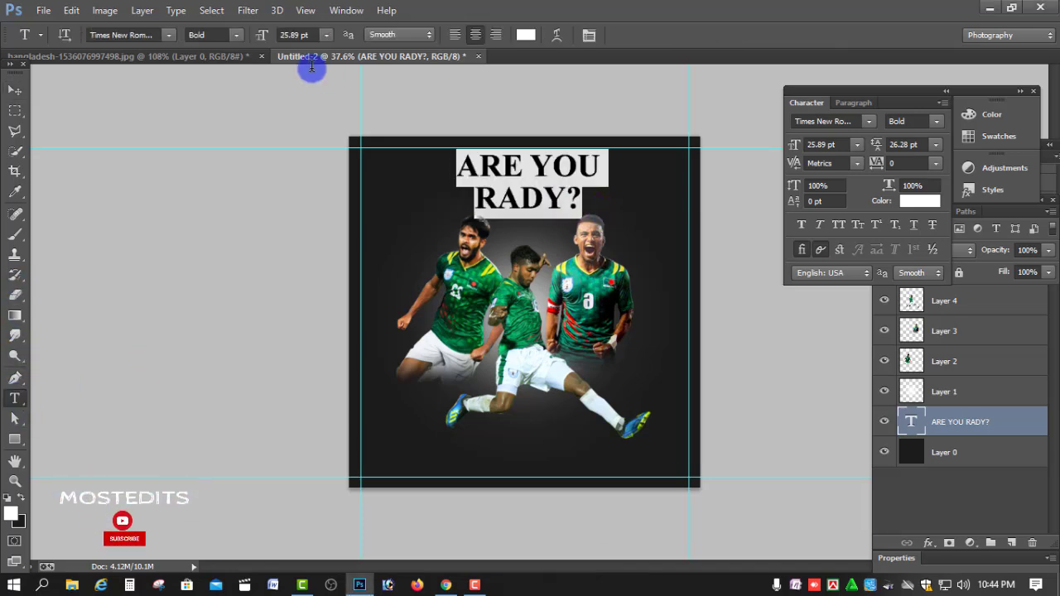
- Keep the whole headline bold and white
{"action": "left_click", "coordinate": [236, 34]}
{"action": "left_click", "coordinate": [234, 76]}
{"action": "left_click", "coordinate": [603, 168]}
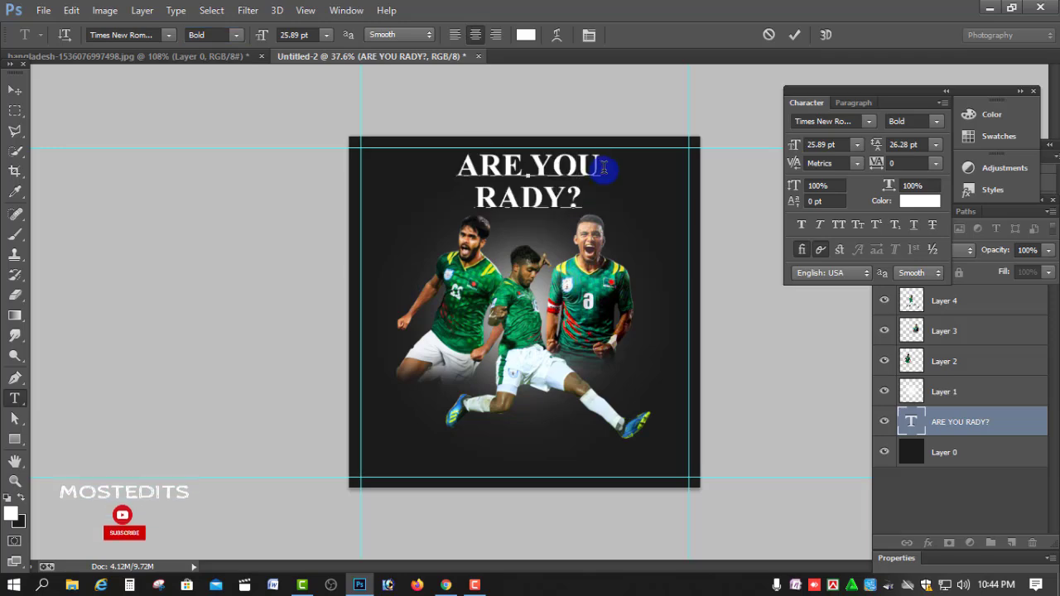
{"action": "key", "text": "ctrl+a"}
{"action": "left_click", "coordinate": [526, 35]}
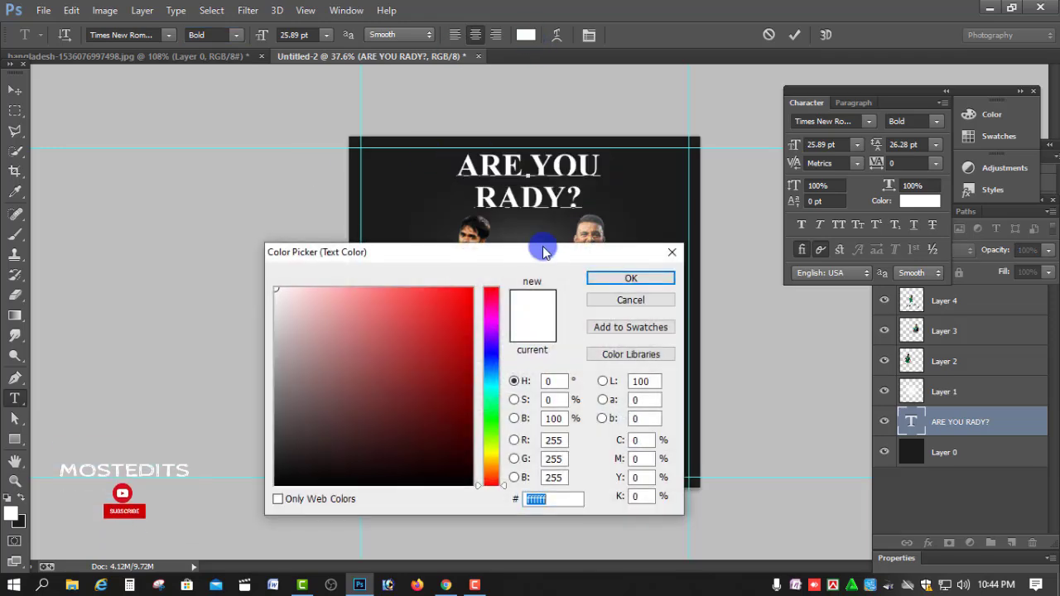
{"action": "left_click_drag", "start_coordinate": [544, 252], "coordinate": [597, 253]}
{"action": "left_click", "coordinate": [673, 280]}
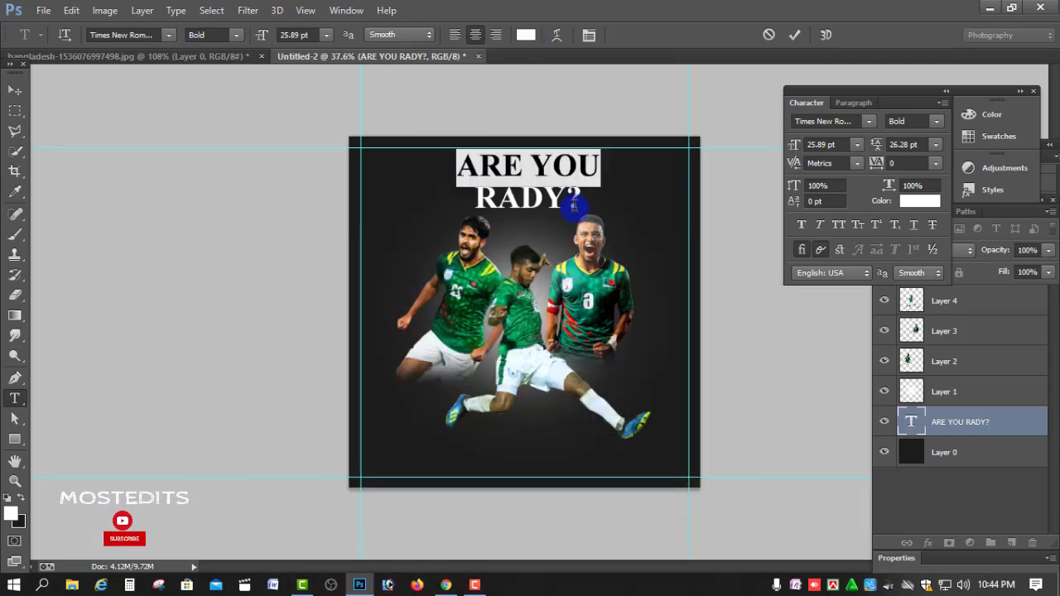
{"action": "left_click", "coordinate": [794, 36]}
- Colour the RADY? line a first shade of dark green
{"action": "left_click_drag", "start_coordinate": [580, 196], "coordinate": [464, 158]}
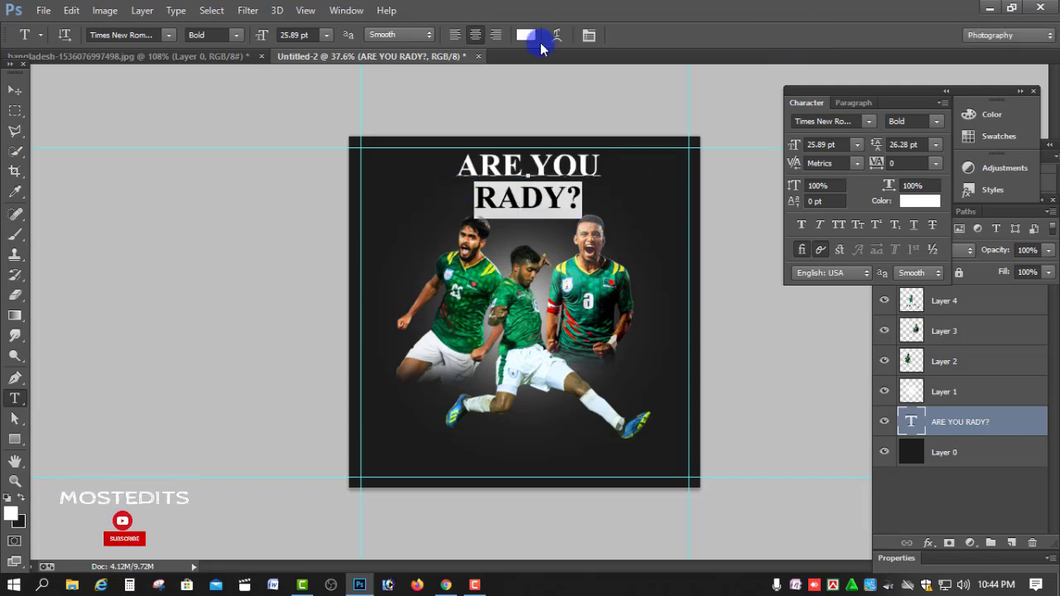
{"action": "left_click", "coordinate": [526, 34]}
{"action": "left_click", "coordinate": [505, 427]}
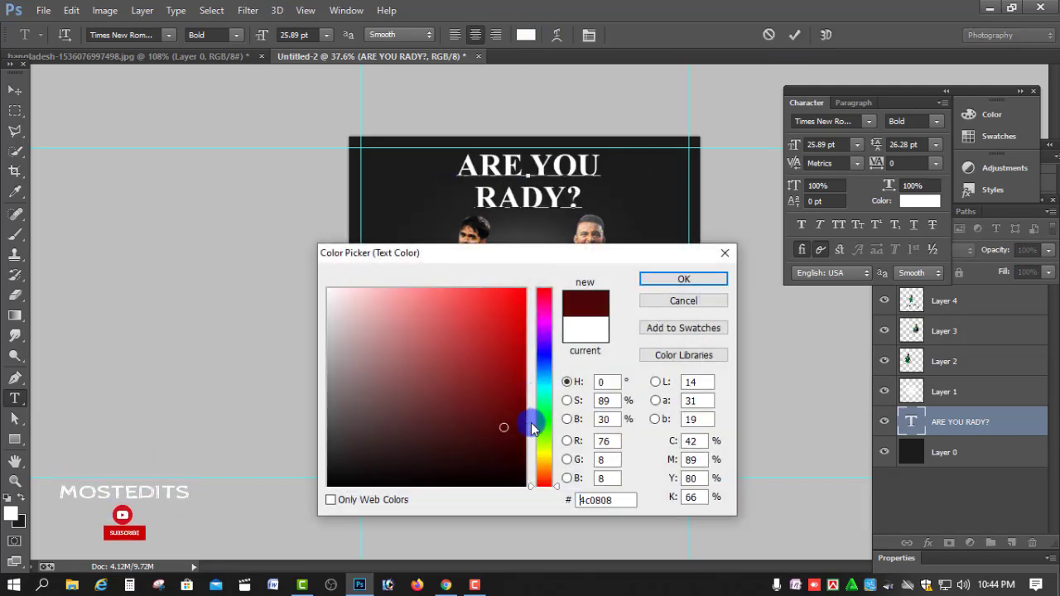
{"action": "left_click", "coordinate": [544, 424]}
{"action": "left_click", "coordinate": [525, 385]}
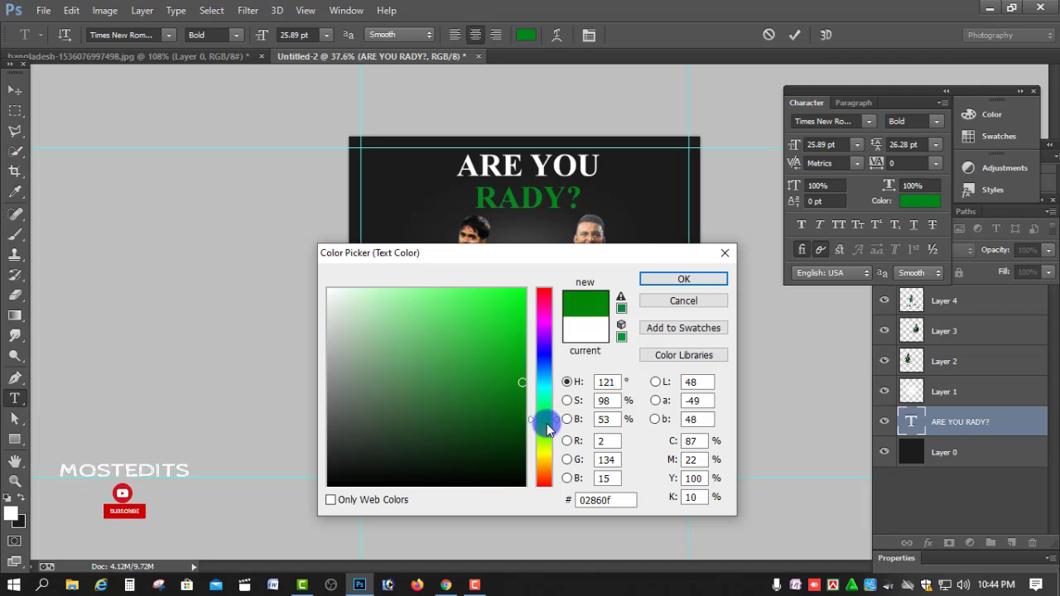
{"action": "left_click_drag", "start_coordinate": [544, 421], "coordinate": [542, 425]}
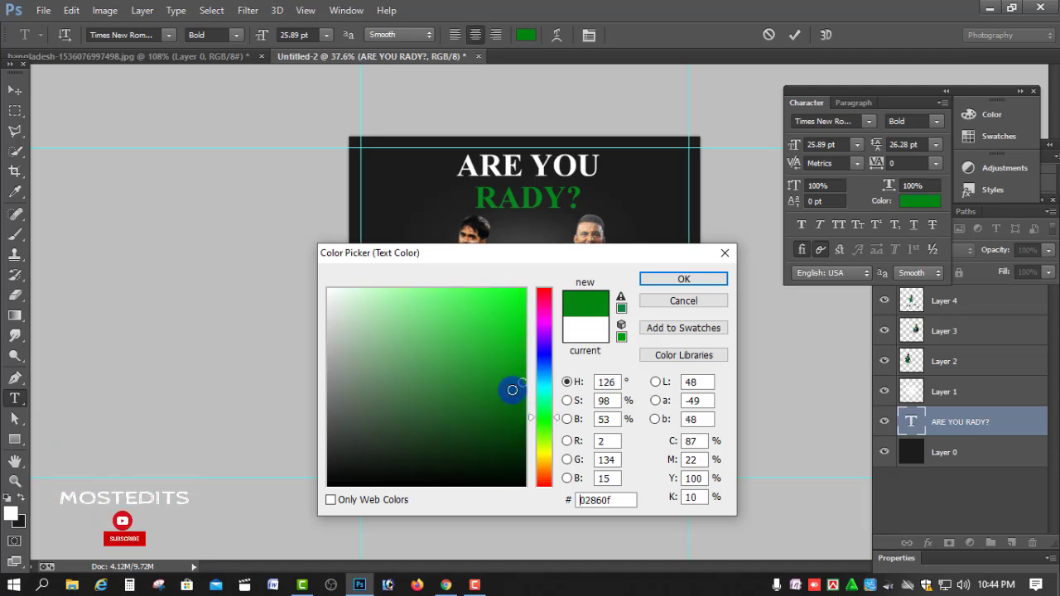
{"action": "left_click", "coordinate": [651, 283]}
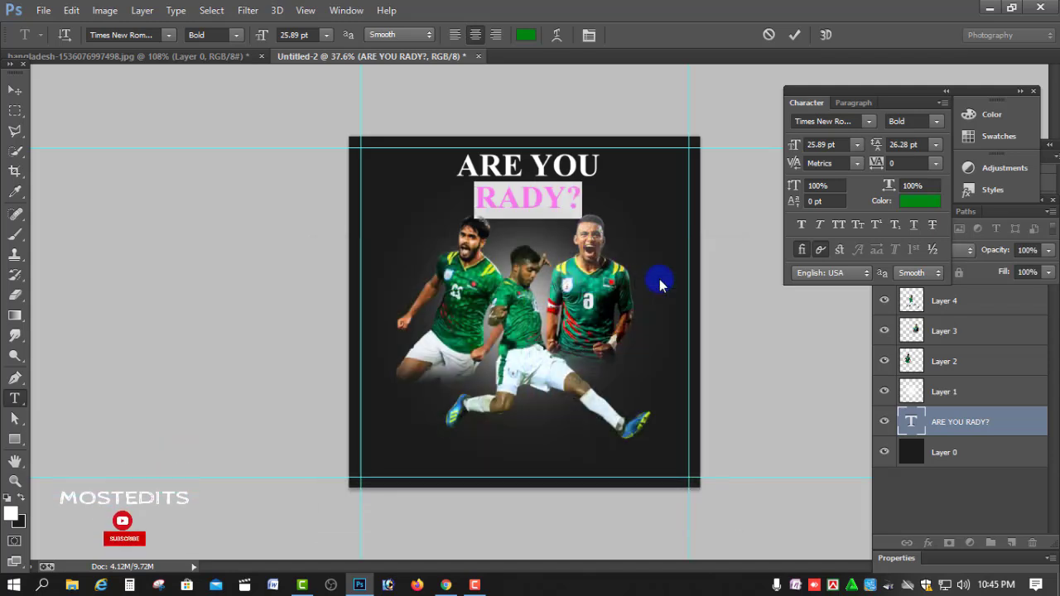
{"action": "left_click", "coordinate": [796, 37]}
- Sample the teal jersey colour and reselect the RADY? line
{"action": "left_click", "coordinate": [15, 192]}
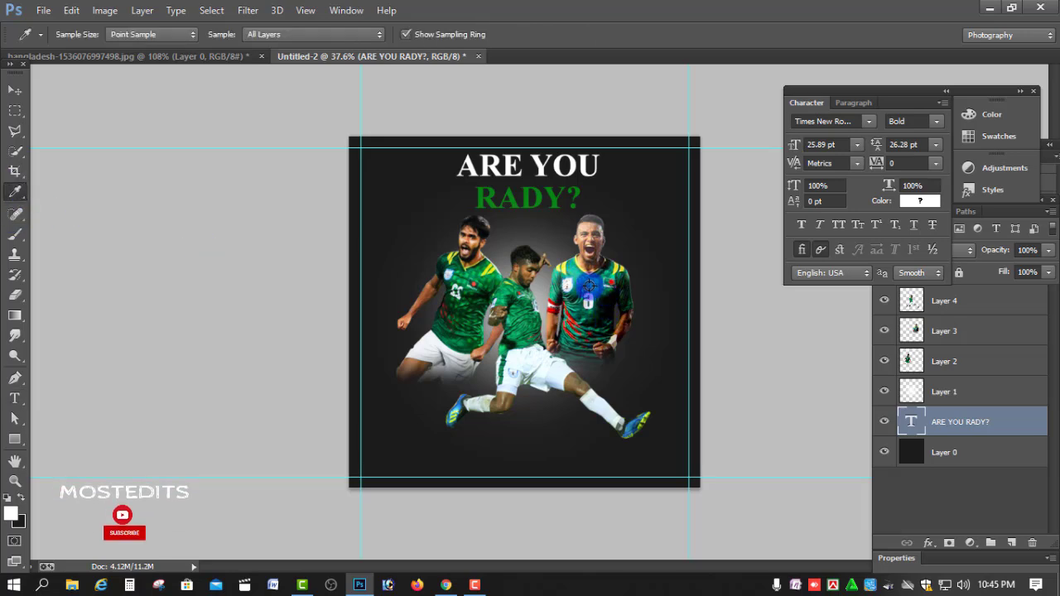
{"action": "left_click", "coordinate": [582, 283]}
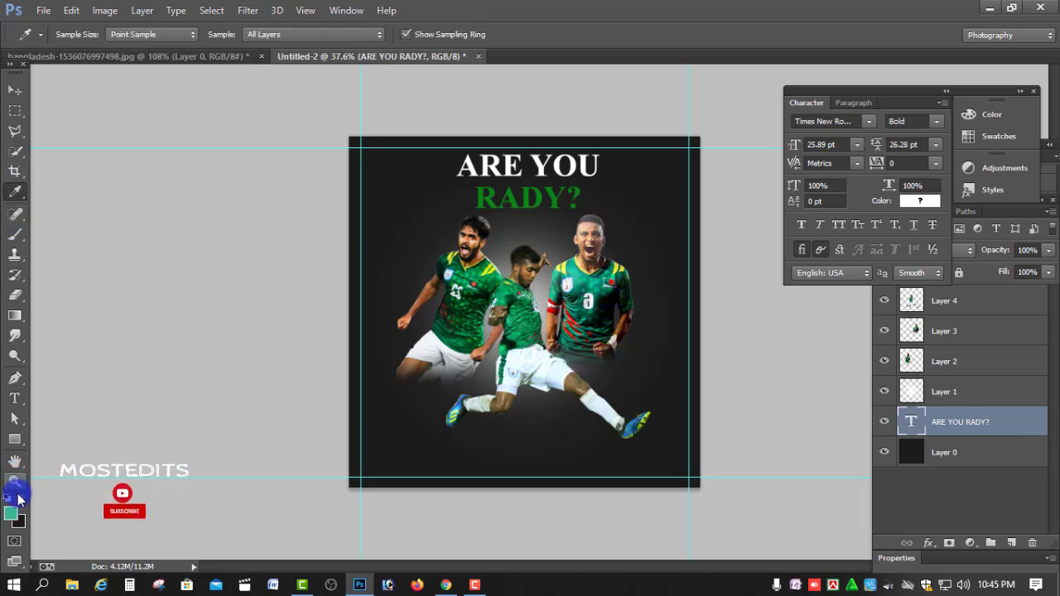
{"action": "left_click", "coordinate": [21, 497]}
{"action": "left_click", "coordinate": [15, 398]}
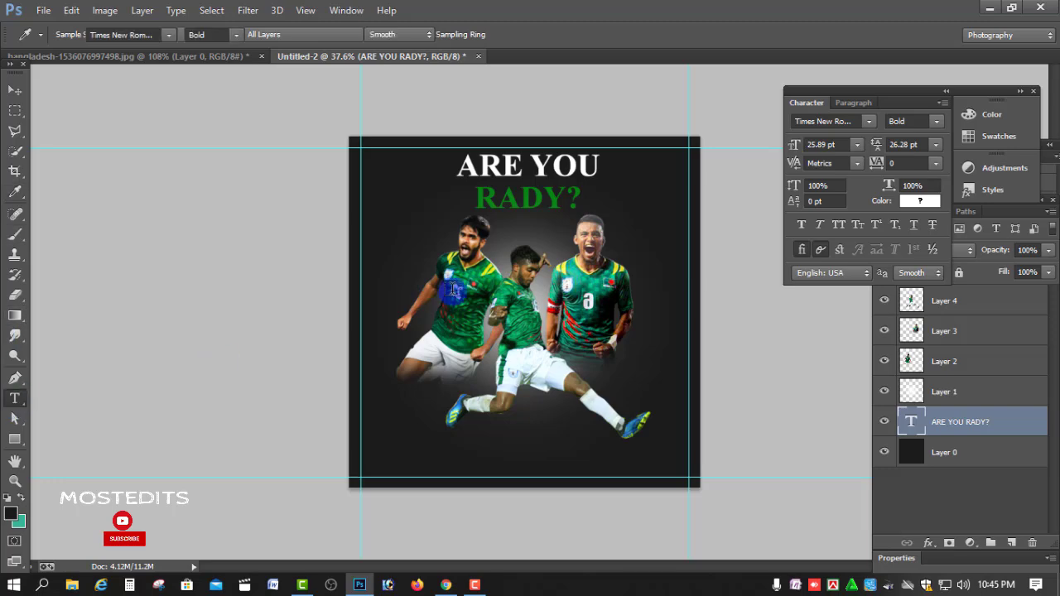
{"action": "left_click_drag", "start_coordinate": [478, 197], "coordinate": [738, 189]}
- Try brighter greens for the RADY? text in the Color Picker
{"action": "left_click", "coordinate": [928, 207]}
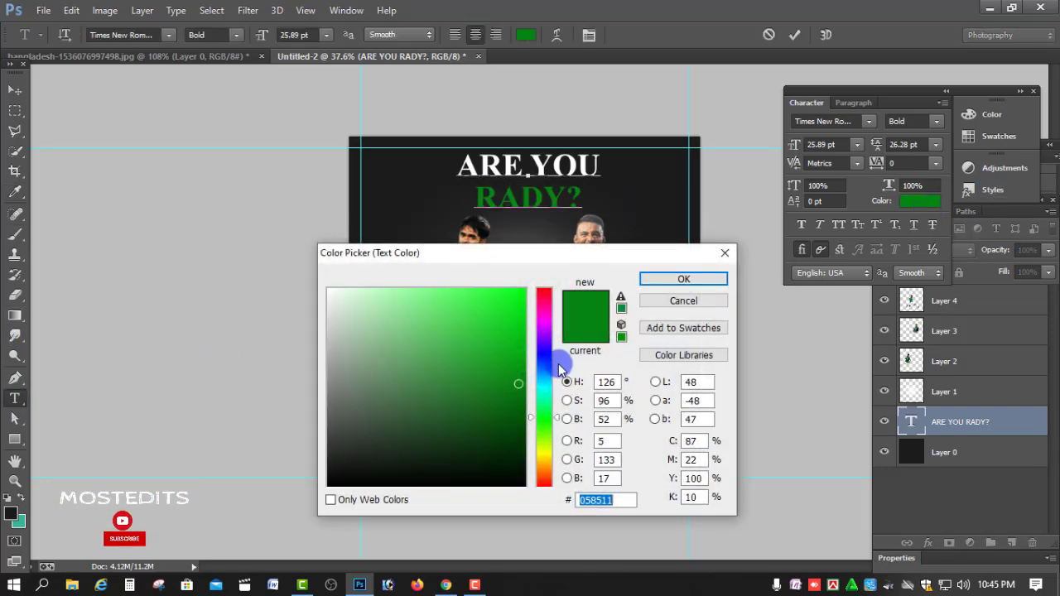
{"action": "left_click_drag", "start_coordinate": [464, 246], "coordinate": [689, 264]}
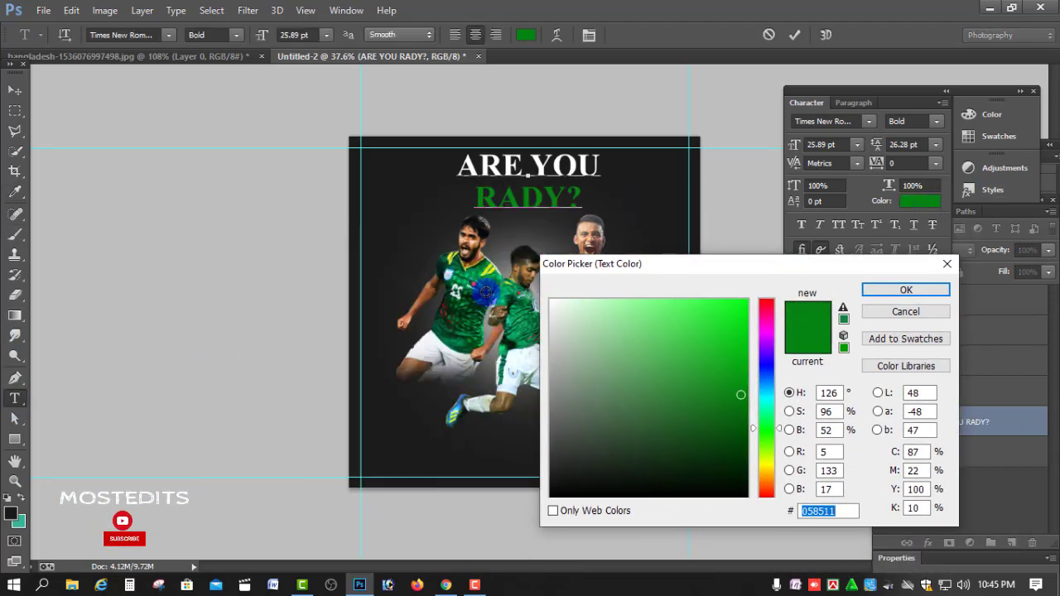
{"action": "left_click", "coordinate": [443, 265]}
{"action": "left_click_drag", "start_coordinate": [739, 433], "coordinate": [740, 409]}
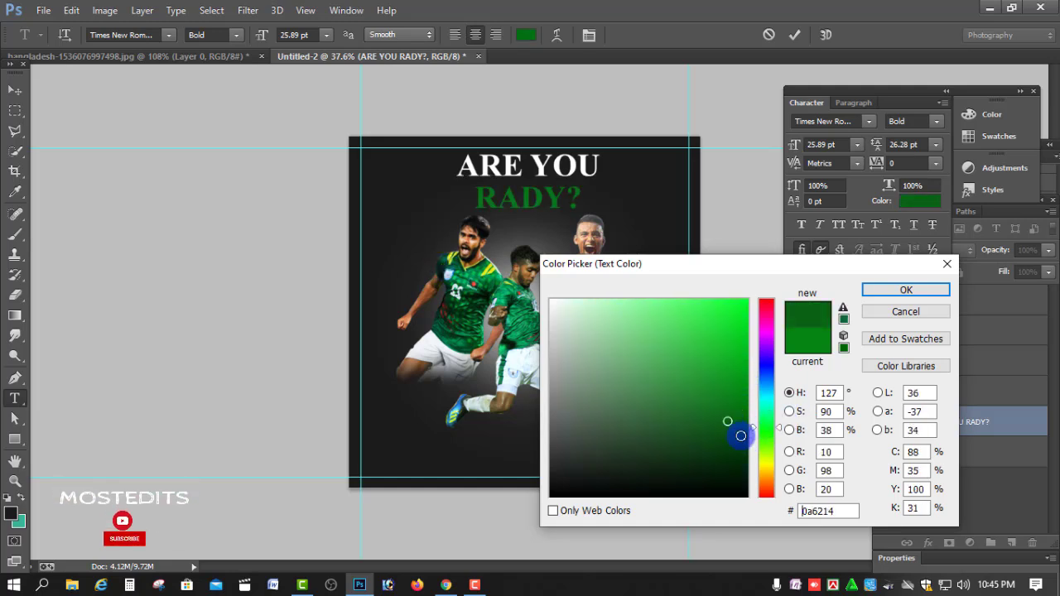
{"action": "left_click_drag", "start_coordinate": [754, 418], "coordinate": [751, 419]}
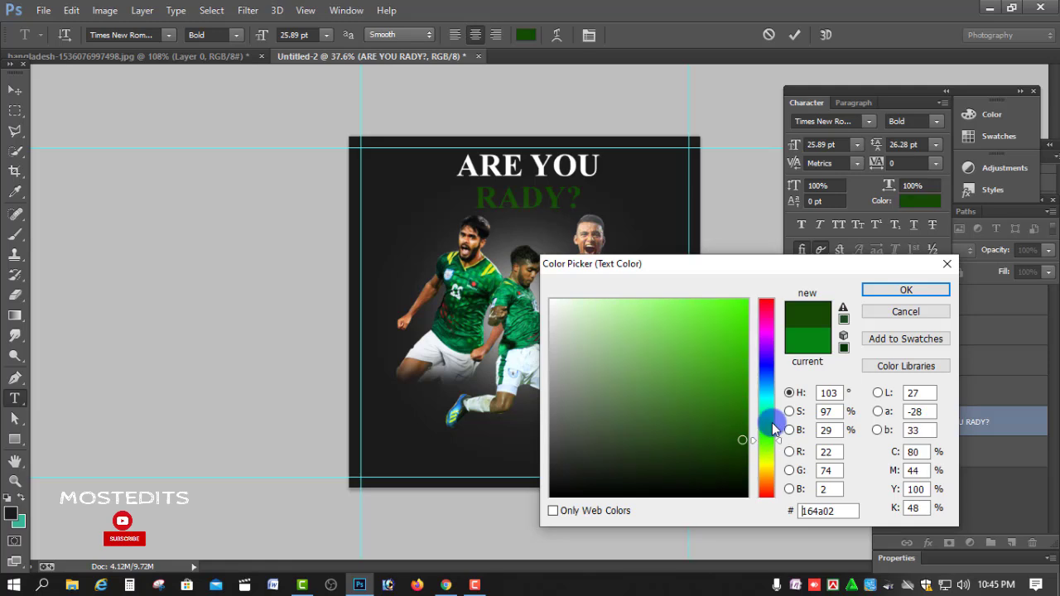
{"action": "left_click", "coordinate": [743, 393]}
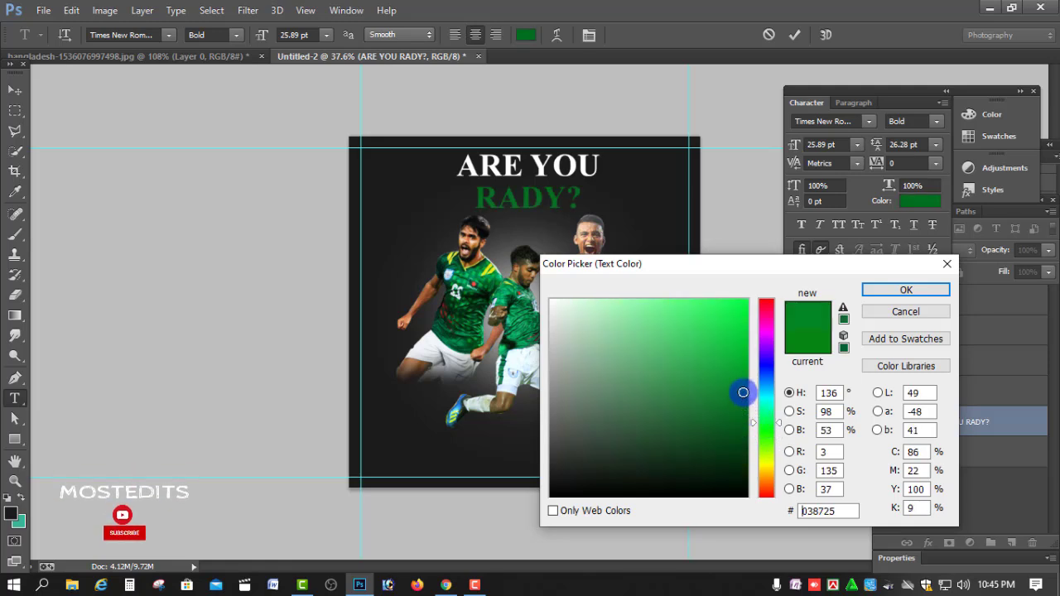
- Settle the RADY? text on a dark green and accept it
{"action": "left_click_drag", "start_coordinate": [761, 435], "coordinate": [771, 426]}
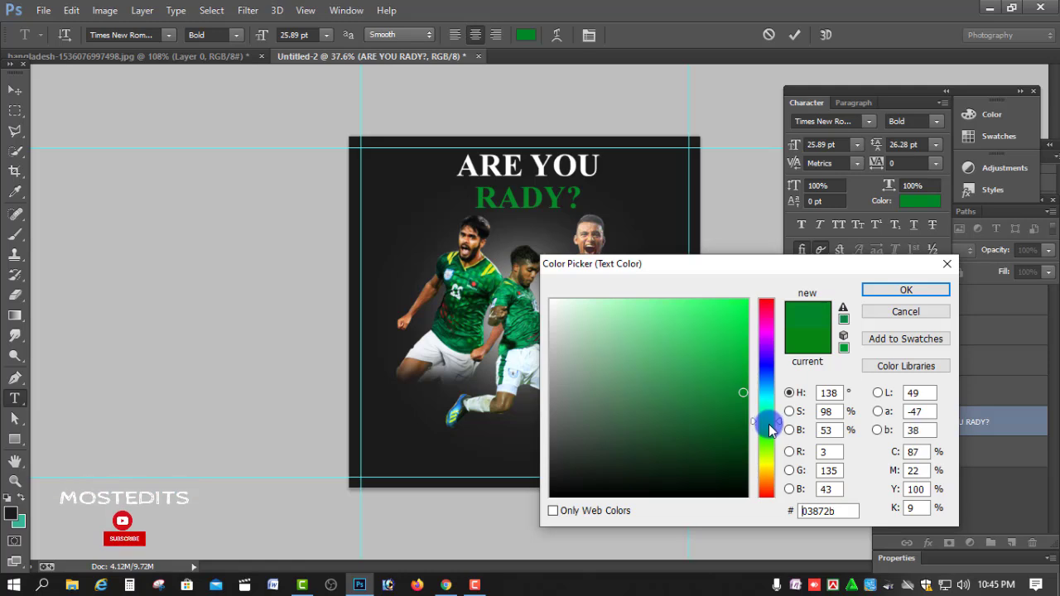
{"action": "left_click", "coordinate": [732, 422]}
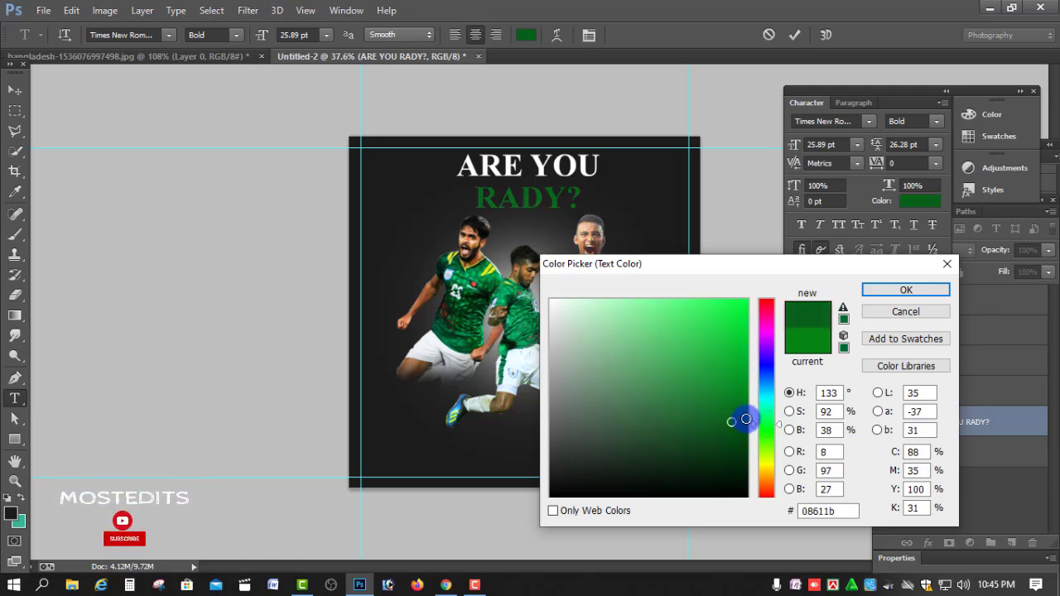
{"action": "left_click_drag", "start_coordinate": [764, 436], "coordinate": [762, 430]}
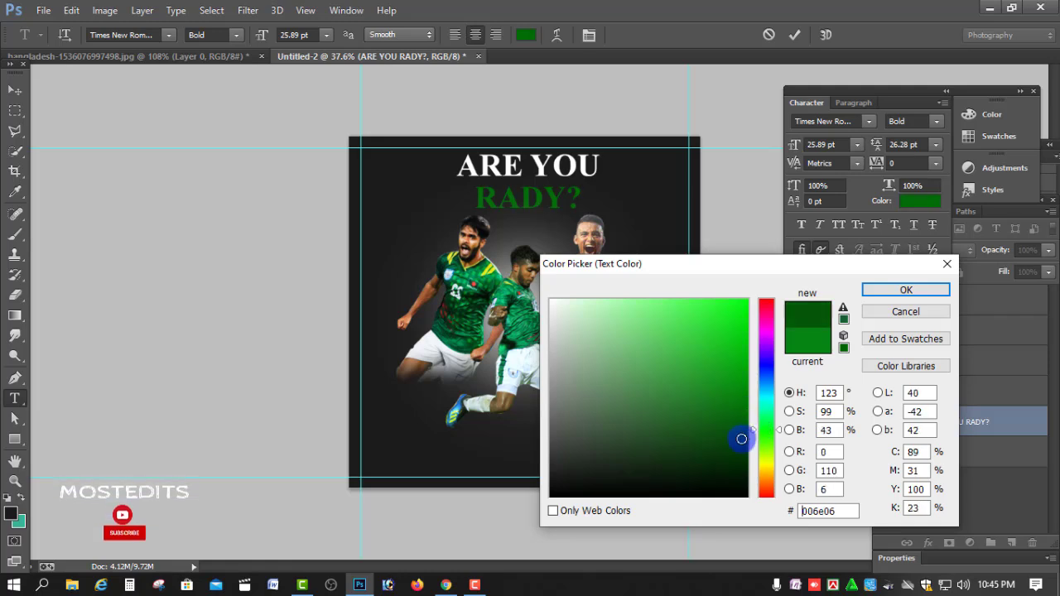
{"action": "left_click", "coordinate": [741, 449]}
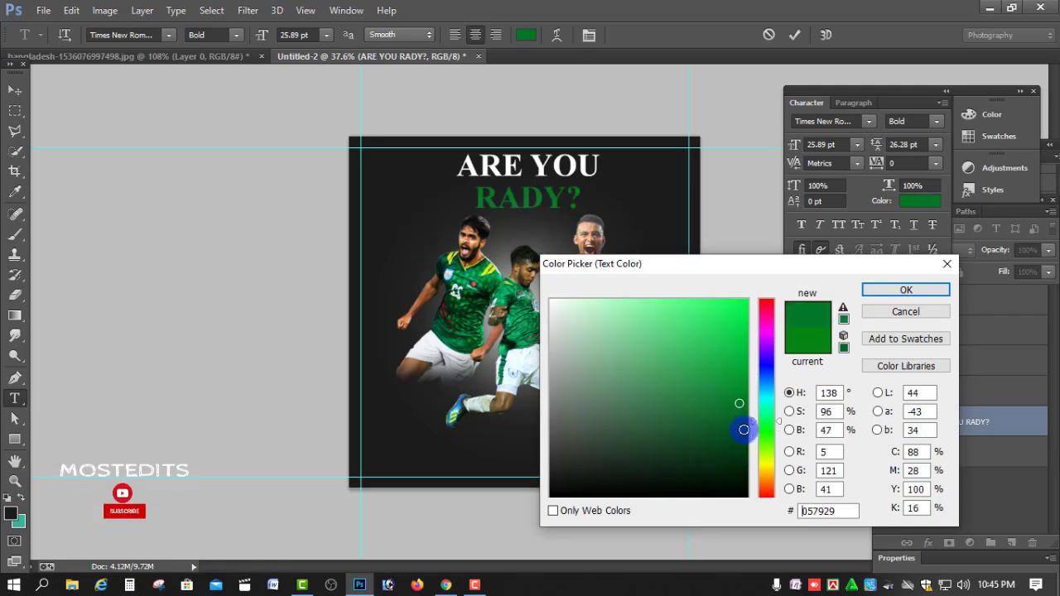
{"action": "left_click_drag", "start_coordinate": [767, 429], "coordinate": [771, 405]}
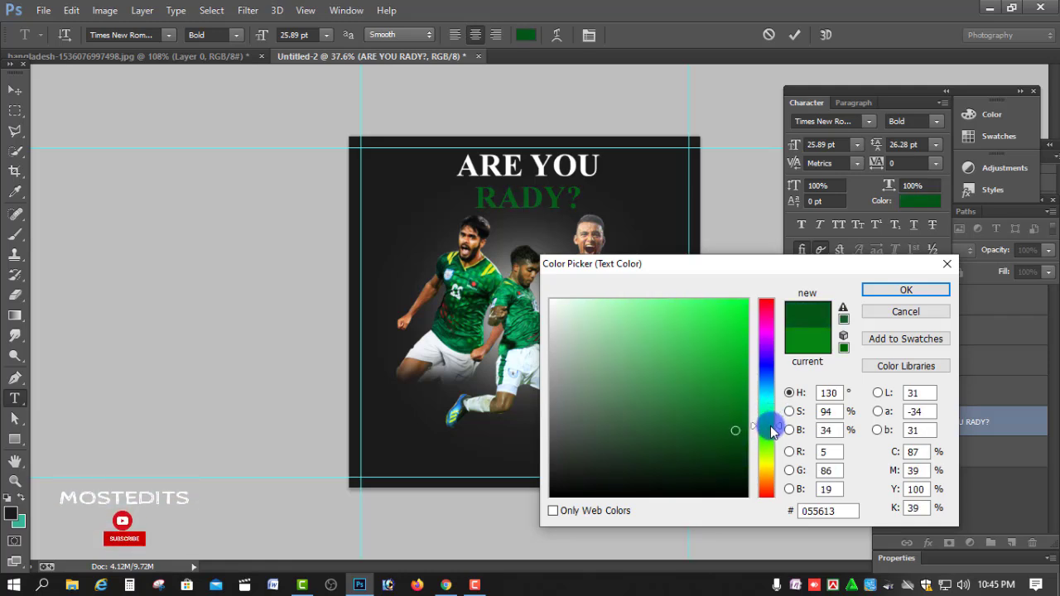
{"action": "left_click", "coordinate": [741, 423]}
{"action": "left_click", "coordinate": [906, 290]}
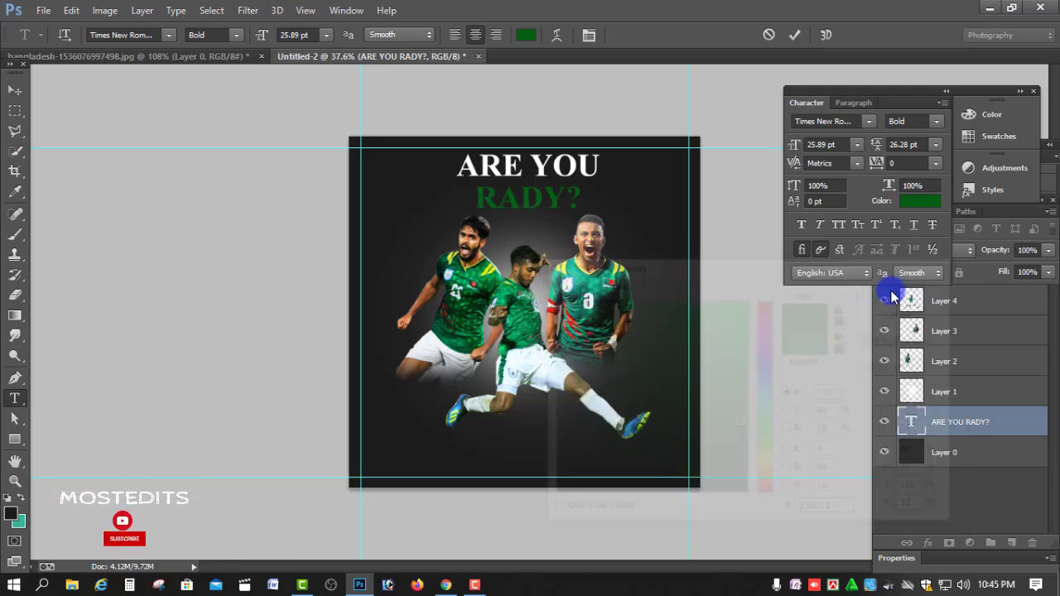
- Commit the headline and place the linked FOOT football image
{"action": "left_click", "coordinate": [794, 35]}
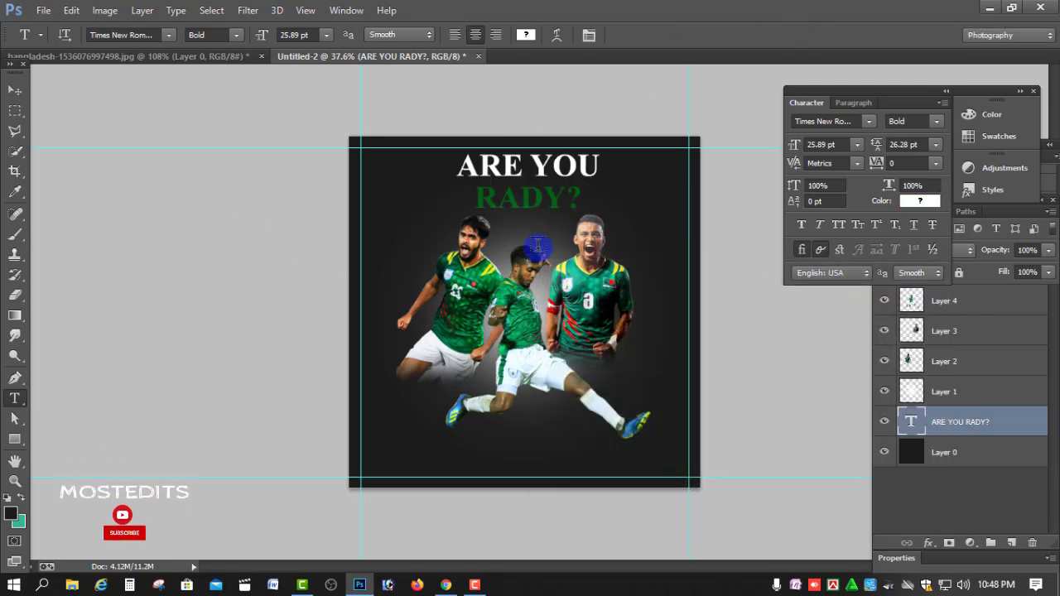
{"action": "left_click", "coordinate": [15, 89]}
{"action": "left_click", "coordinate": [31, 10]}
{"action": "left_click", "coordinate": [227, 245]}
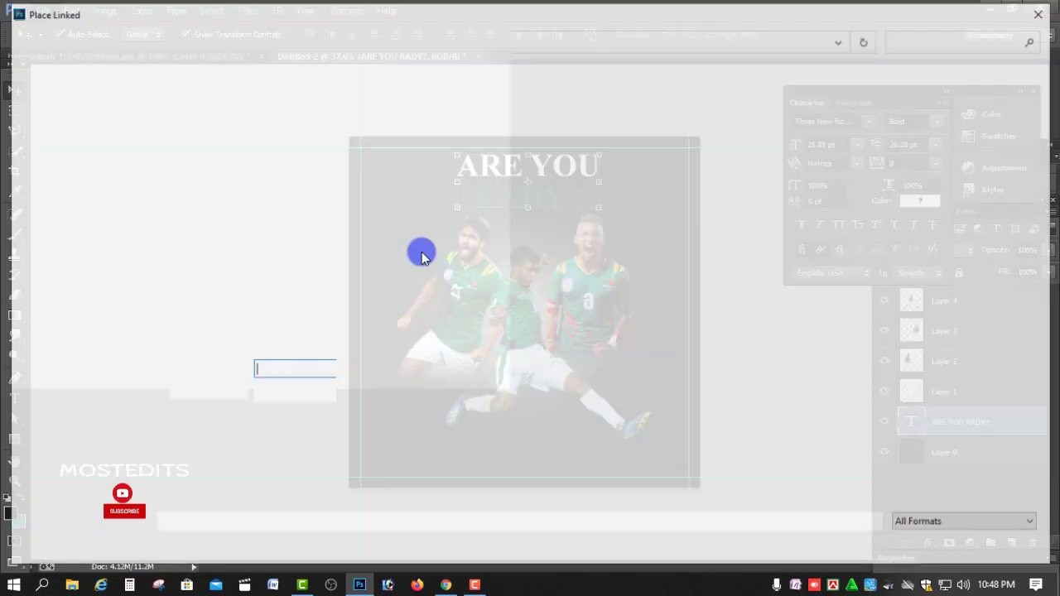
{"action": "left_click", "coordinate": [327, 377]}
{"action": "scroll", "coordinate": [327, 377], "scroll_direction": "down", "scroll_amount": 10}
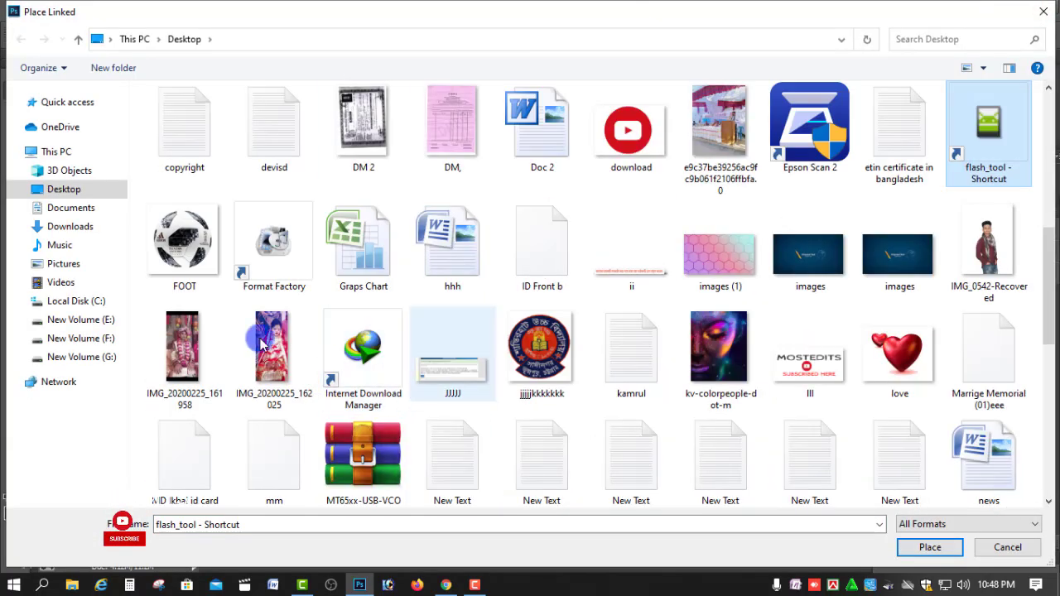
{"action": "double_click", "coordinate": [185, 240]}
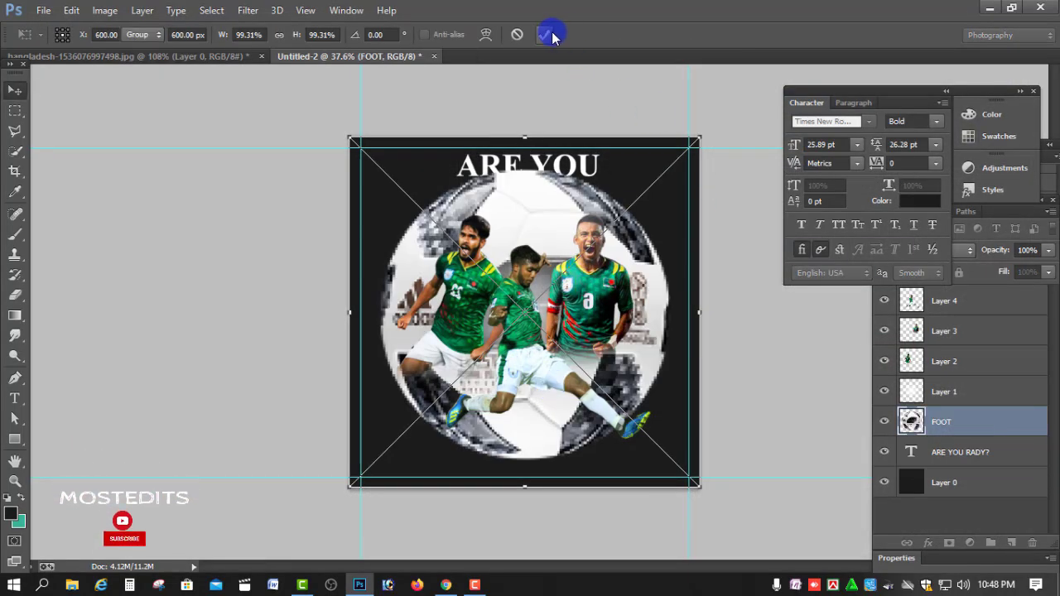
{"action": "left_click", "coordinate": [553, 35]}
- Scale the football down to a smaller ball
{"action": "key", "text": "ctrl+t"}
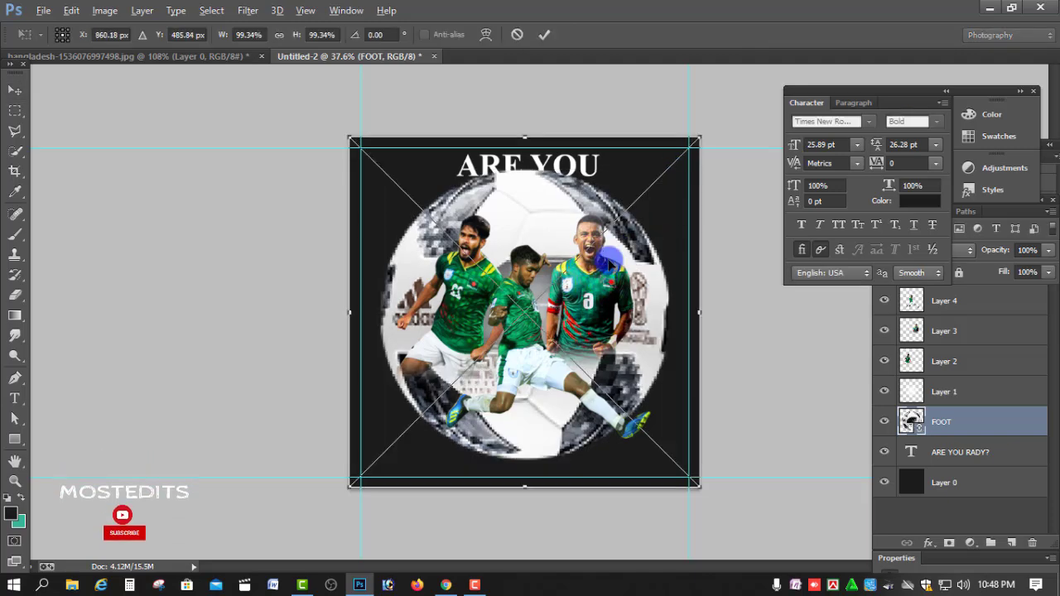
{"action": "left_click_drag", "start_coordinate": [699, 137], "coordinate": [564, 265]}
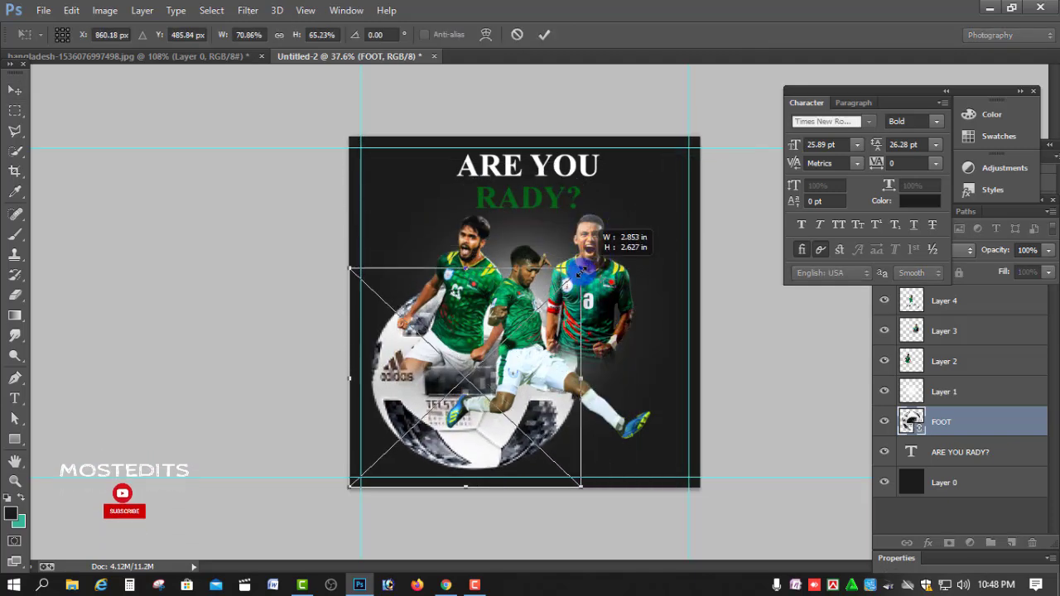
{"action": "left_click", "coordinate": [544, 34]}
{"action": "key", "text": "ctrl+z"}
{"action": "key", "text": "ctrl+t"}
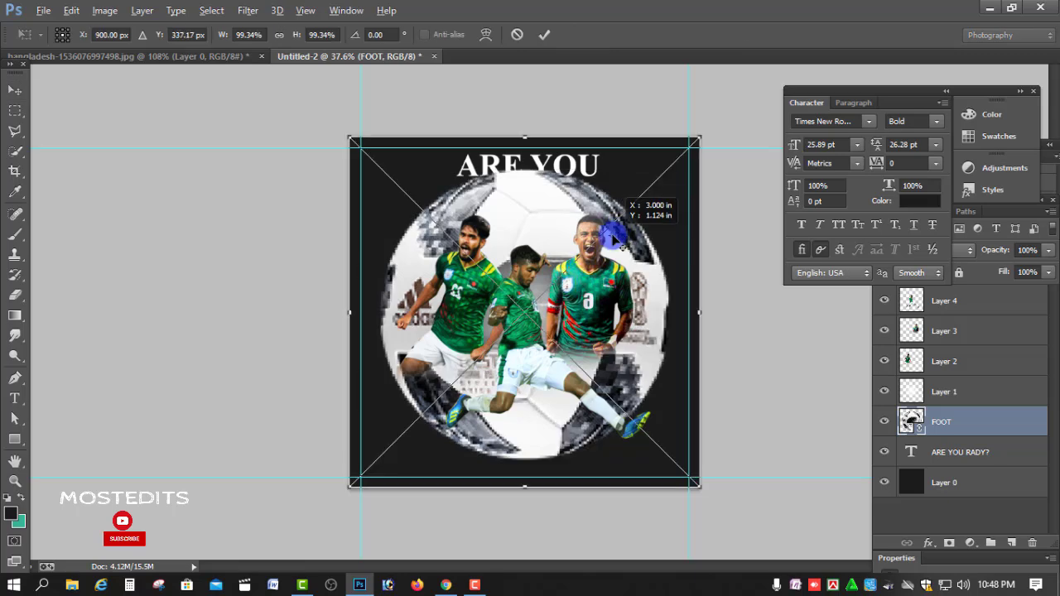
{"action": "mouse_move", "coordinate": [698, 138]}
{"action": "left_mouse_down"}
{"action": "mouse_move", "coordinate": [610, 195]}
{"action": "mouse_move", "coordinate": [606, 398]}
{"action": "mouse_move", "coordinate": [468, 396]}
{"action": "left_mouse_up"}
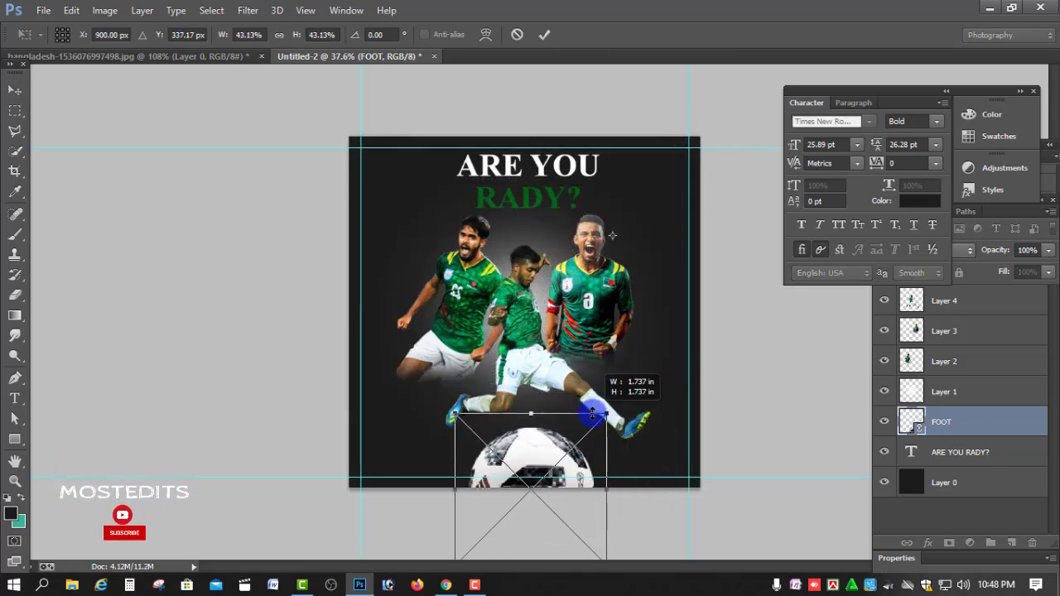
{"action": "left_click", "coordinate": [544, 34]}
{"action": "left_click_drag", "start_coordinate": [535, 428], "coordinate": [538, 373]}
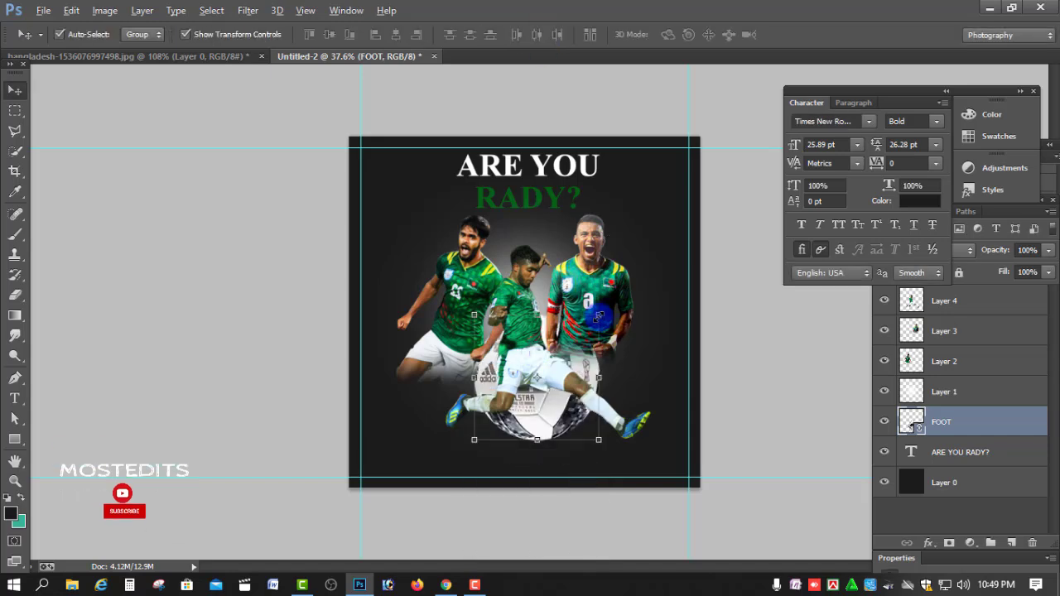
- Shrink the ball further and position it just below the kicking boot
{"action": "key", "text": "ctrl+t"}
{"action": "mouse_move", "coordinate": [604, 308]}
{"action": "left_mouse_down"}
{"action": "mouse_move", "coordinate": [590, 313]}
{"action": "mouse_move", "coordinate": [584, 349]}
{"action": "left_mouse_up"}
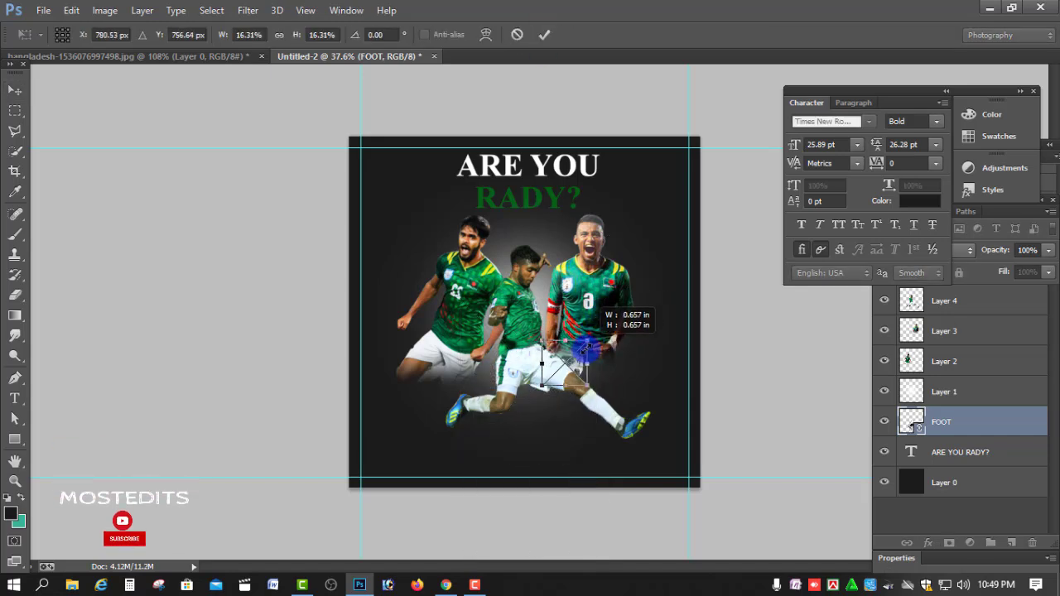
{"action": "mouse_move", "coordinate": [562, 399]}
{"action": "left_mouse_down"}
{"action": "mouse_move", "coordinate": [473, 437]}
{"action": "mouse_move", "coordinate": [507, 450]}
{"action": "mouse_move", "coordinate": [634, 409]}
{"action": "mouse_move", "coordinate": [619, 424]}
{"action": "left_mouse_up"}
{"action": "left_click_drag", "start_coordinate": [528, 441], "coordinate": [481, 439]}
{"action": "key", "text": "Return"}
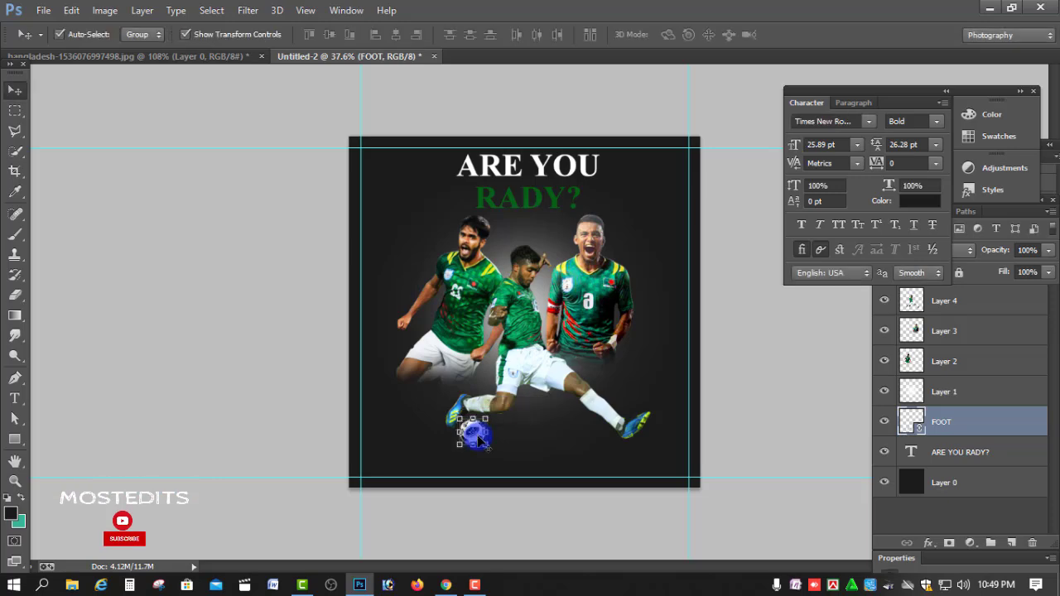
- Rasterize the FOOT layer and enlarge the ball slightly
{"action": "left_click", "coordinate": [472, 433]}
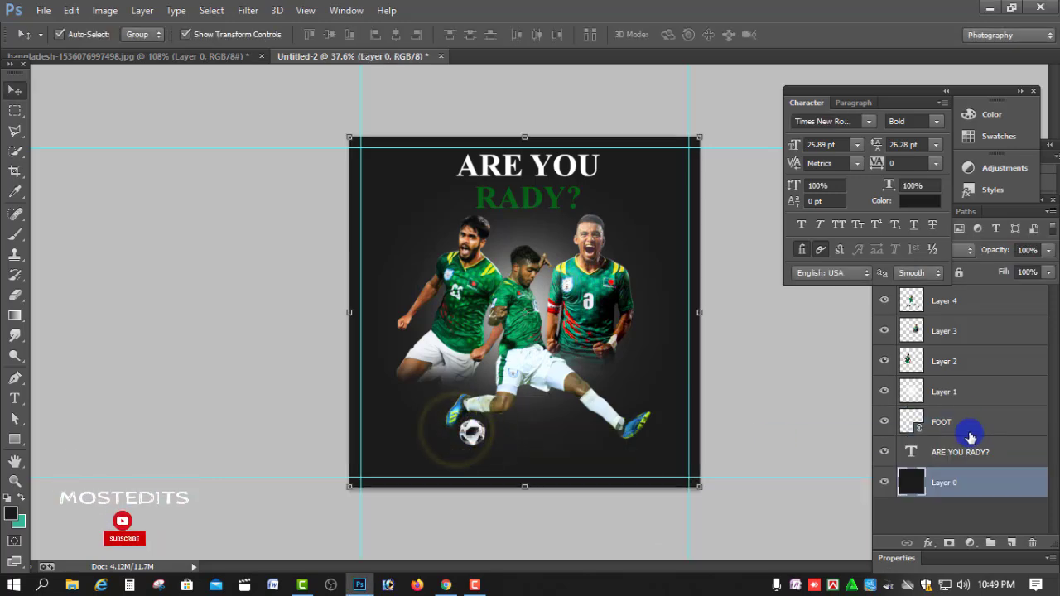
{"action": "left_click", "coordinate": [944, 422]}
{"action": "right_click", "coordinate": [969, 421]}
{"action": "left_click", "coordinate": [662, 308]}
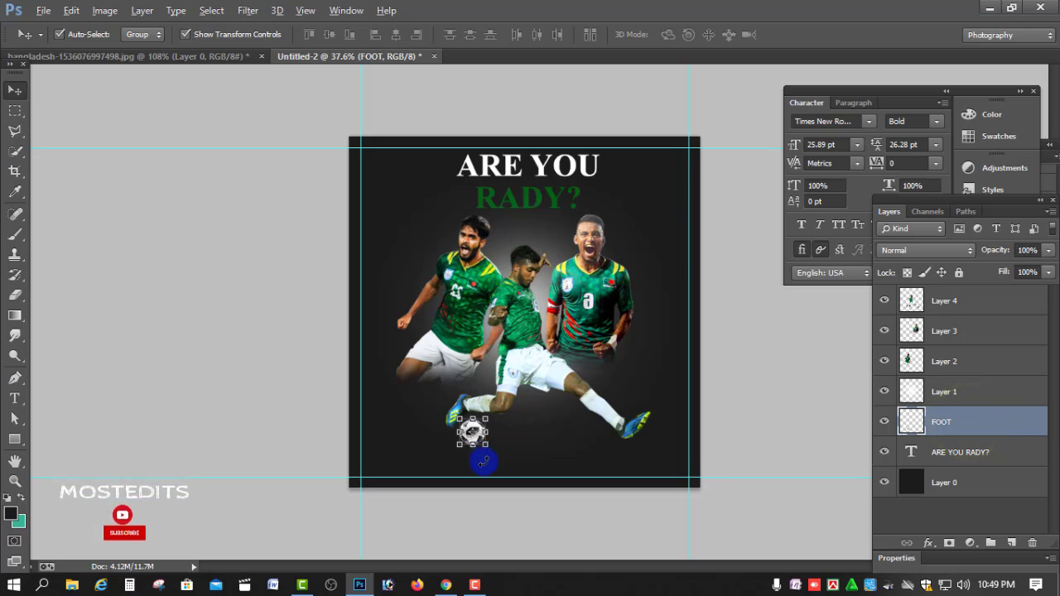
{"action": "mouse_move", "coordinate": [492, 454]}
{"action": "left_mouse_down"}
{"action": "mouse_move", "coordinate": [479, 438]}
{"action": "mouse_move", "coordinate": [494, 449]}
{"action": "left_mouse_up"}
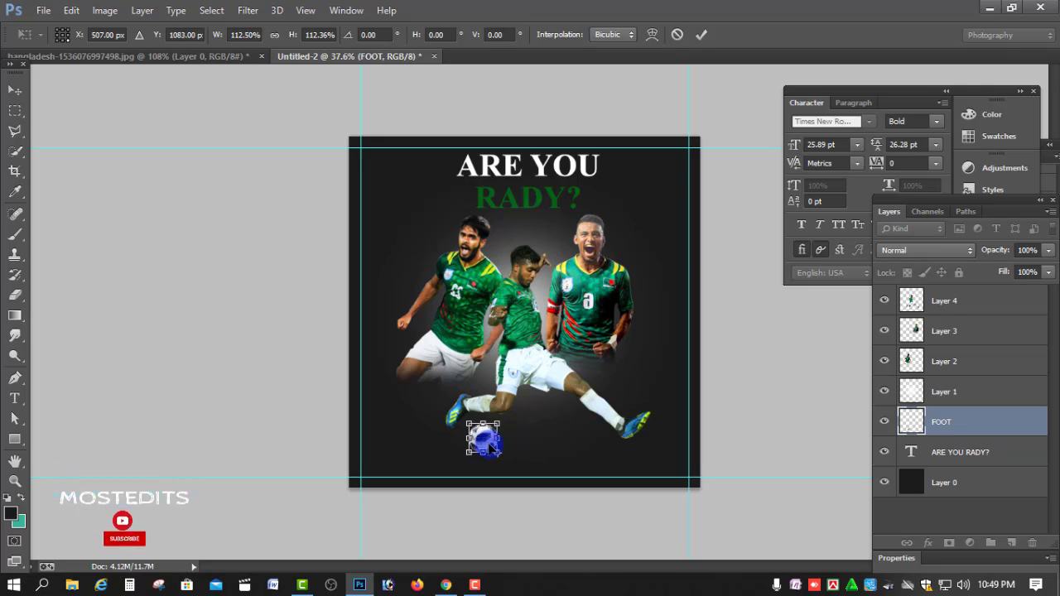
{"action": "left_click", "coordinate": [700, 35]}
{"action": "key", "text": "ctrl+0"}
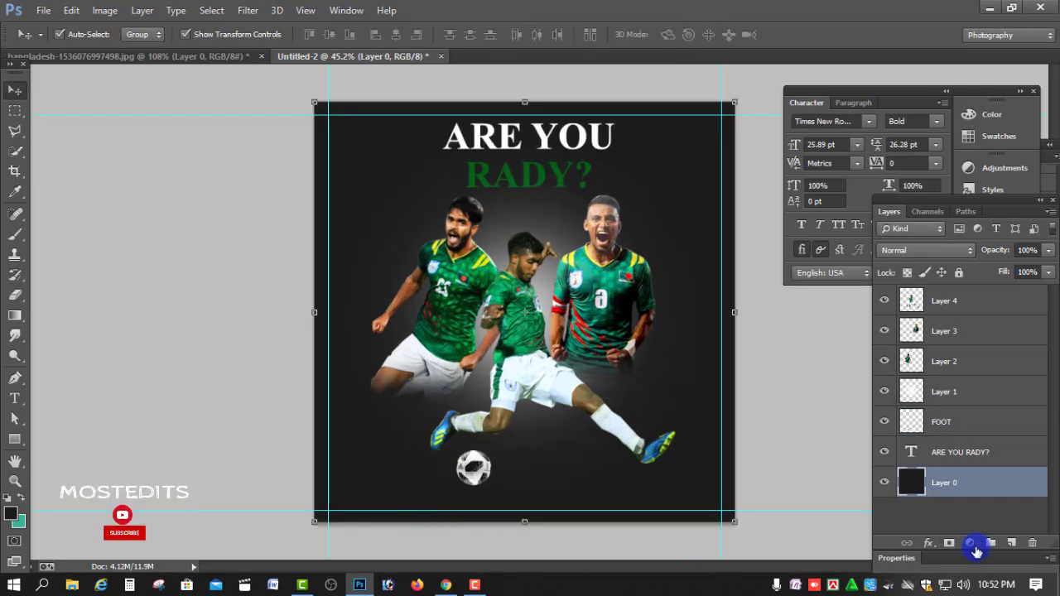
- Add a Solid Color fill layer set to deep dark green #053118
{"action": "left_click", "coordinate": [977, 547]}
{"action": "left_click", "coordinate": [932, 207]}
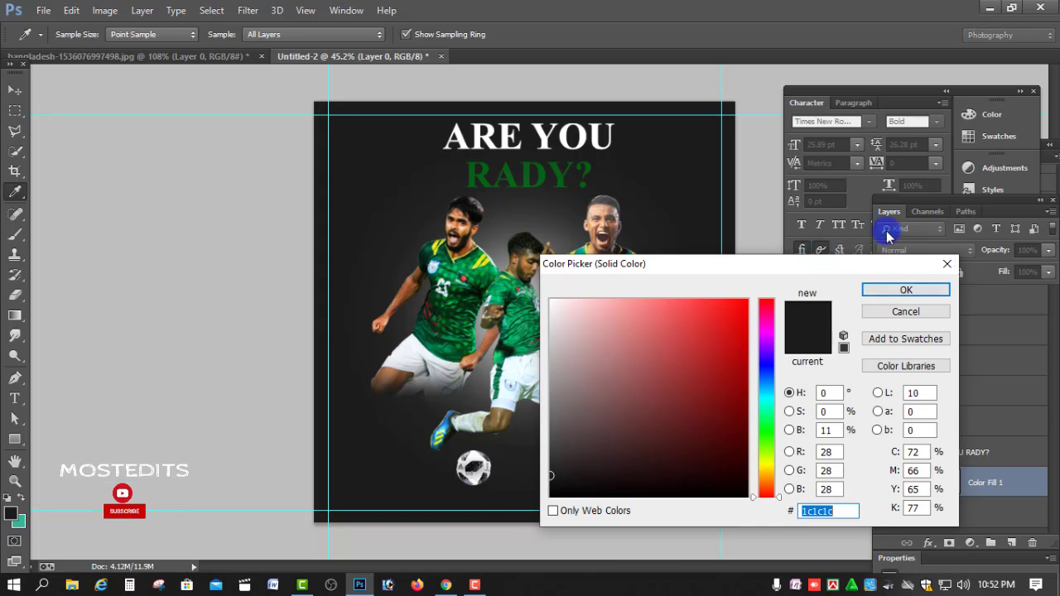
{"action": "left_click_drag", "start_coordinate": [704, 263], "coordinate": [864, 172]}
{"action": "left_click", "coordinate": [841, 284]}
{"action": "left_click_drag", "start_coordinate": [928, 402], "coordinate": [928, 326]}
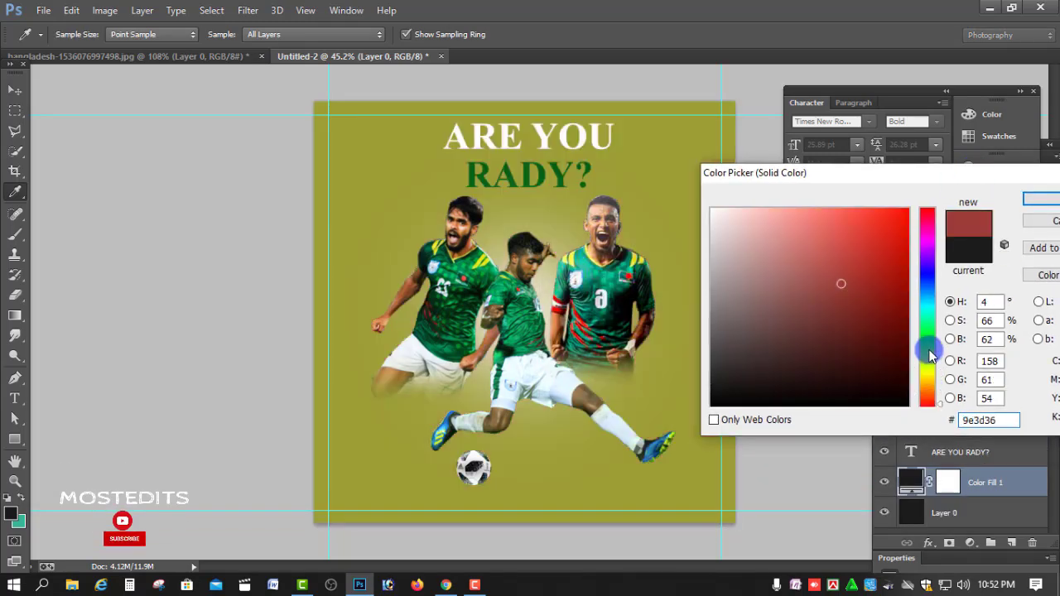
{"action": "left_click", "coordinate": [883, 353]}
{"action": "left_click", "coordinate": [878, 373]}
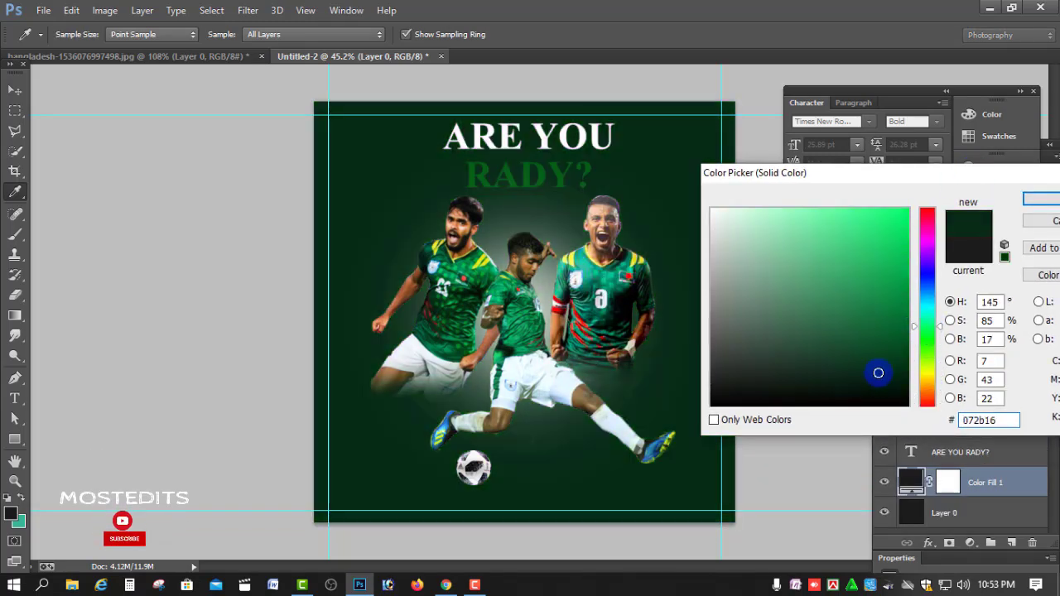
{"action": "mouse_move", "coordinate": [882, 363]}
{"action": "left_mouse_down"}
{"action": "mouse_move", "coordinate": [881, 382]}
{"action": "mouse_move", "coordinate": [892, 379]}
{"action": "mouse_move", "coordinate": [895, 316]}
{"action": "mouse_move", "coordinate": [878, 383]}
{"action": "mouse_move", "coordinate": [895, 353]}
{"action": "mouse_move", "coordinate": [882, 374]}
{"action": "mouse_move", "coordinate": [887, 367]}
{"action": "left_mouse_up"}
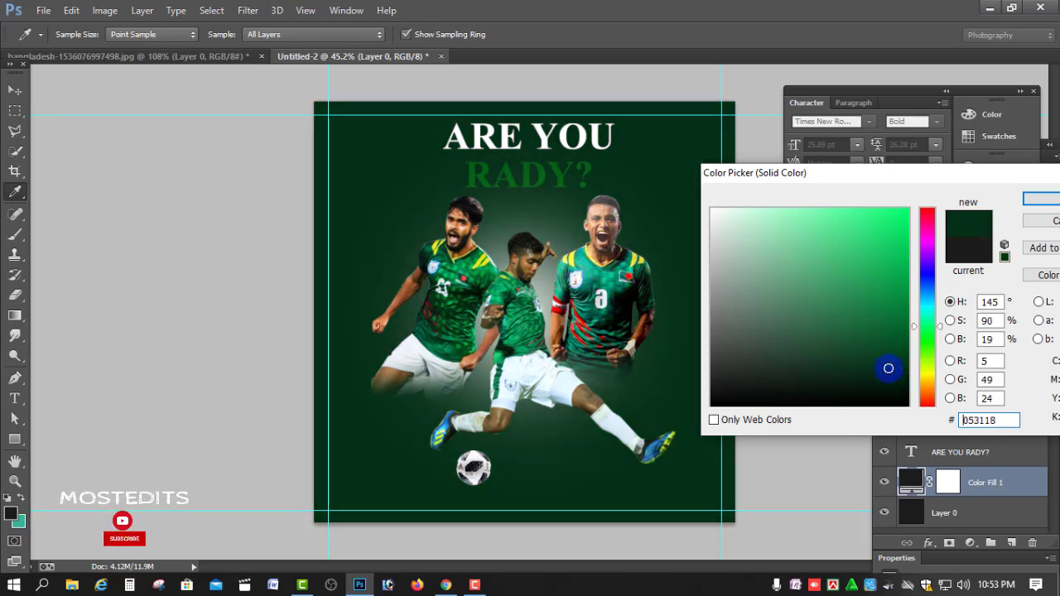
{"action": "left_click", "coordinate": [1035, 199]}
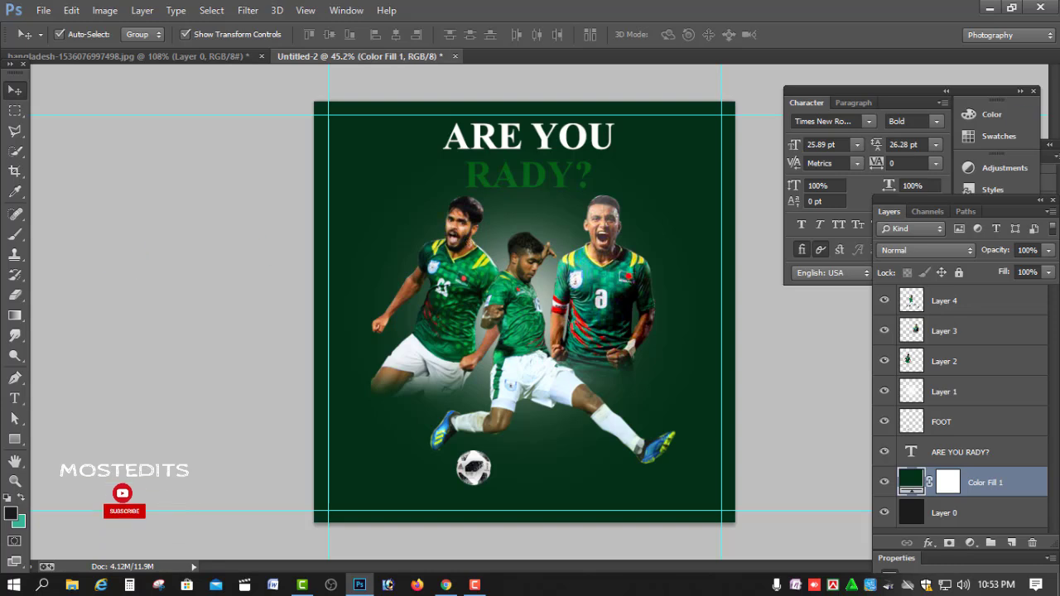
- Add and then delete an unwanted Hue/Saturation adjustment layer
{"action": "left_click", "coordinate": [973, 543]}
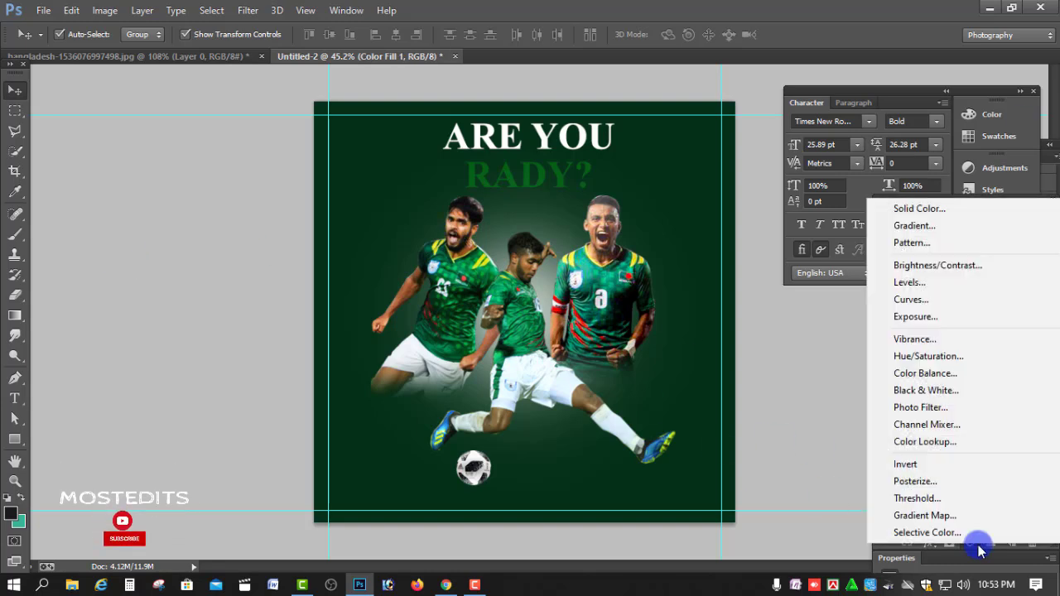
{"action": "left_click", "coordinate": [942, 357]}
{"action": "key", "text": "Delete"}
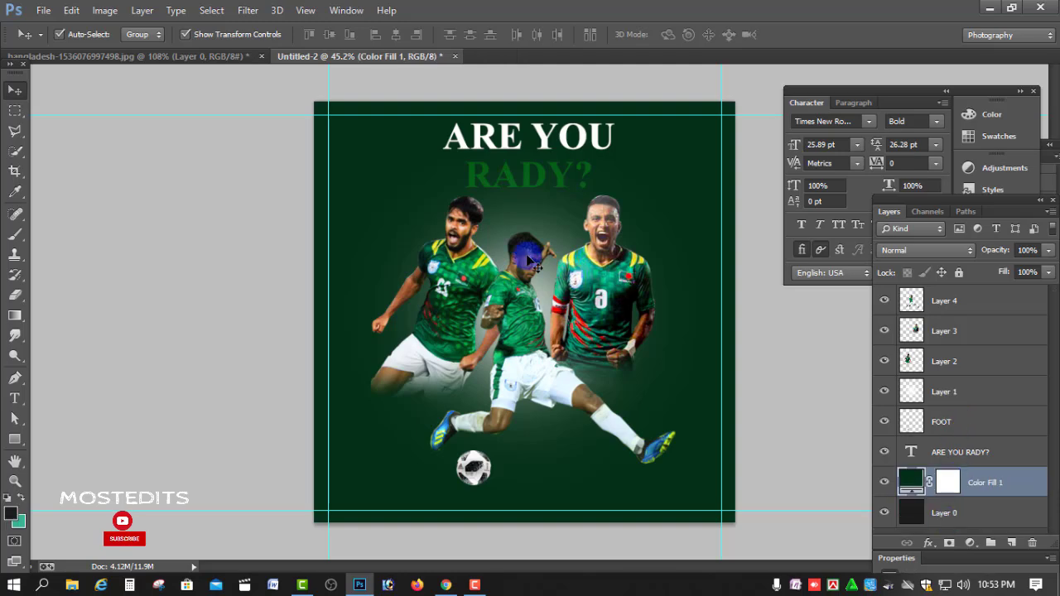
{"action": "left_click", "coordinate": [105, 10]}
{"action": "left_click", "coordinate": [849, 360]}
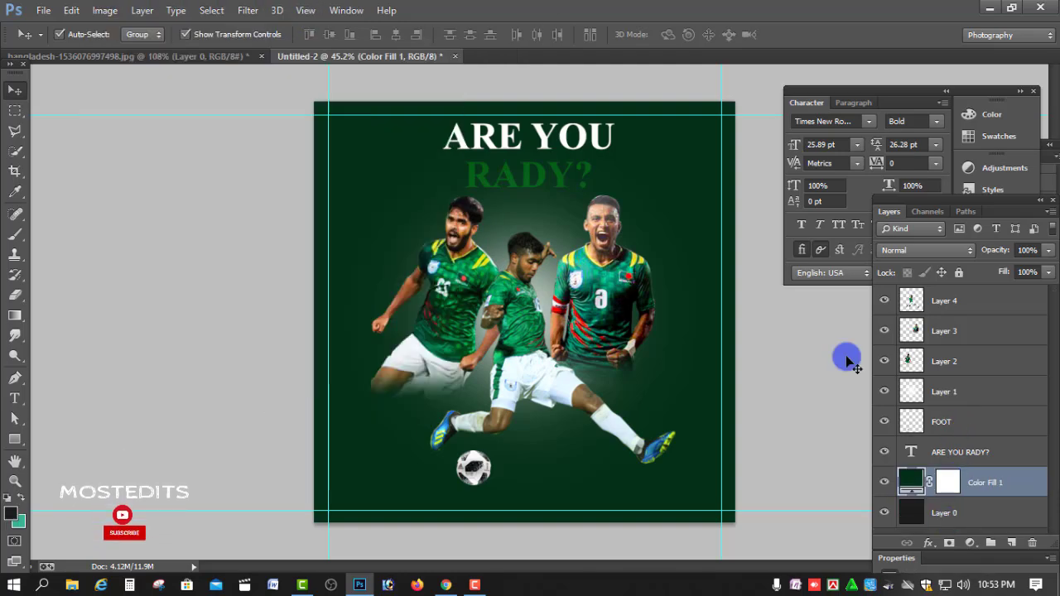
- Apply Hue +123 and Saturation -33 directly to Layer 0
{"action": "left_click", "coordinate": [970, 512]}
{"action": "left_click", "coordinate": [104, 10]}
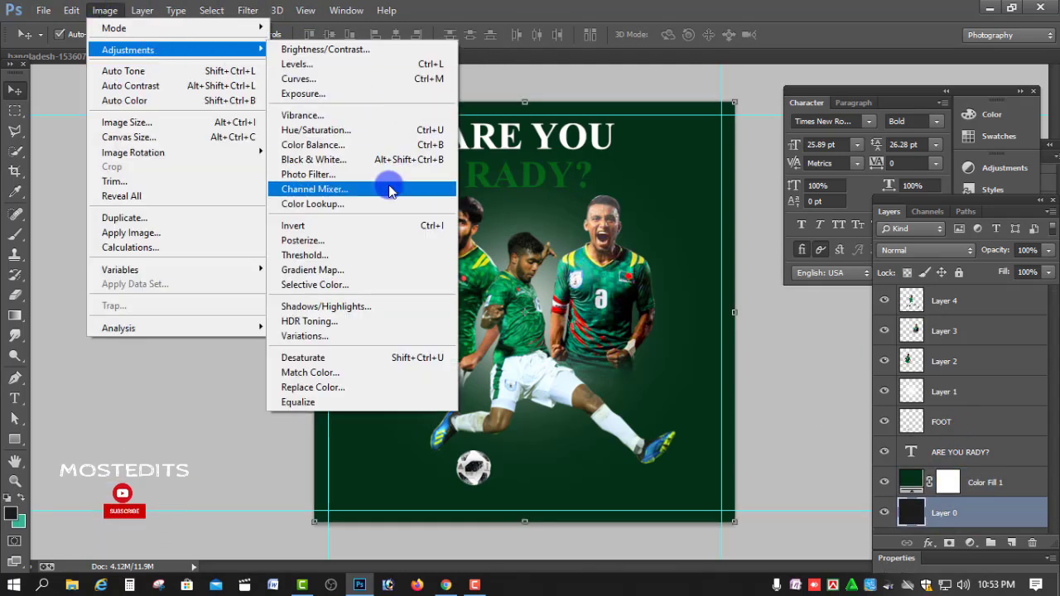
{"action": "left_click", "coordinate": [351, 137]}
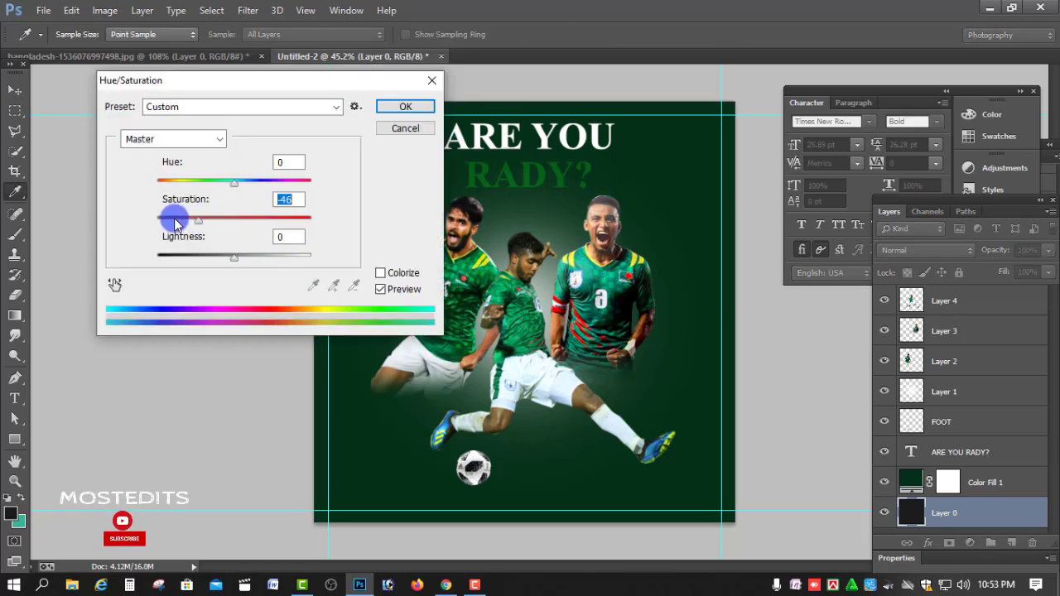
{"action": "left_click_drag", "start_coordinate": [229, 214], "coordinate": [208, 217]}
{"action": "left_click_drag", "start_coordinate": [236, 180], "coordinate": [187, 180]}
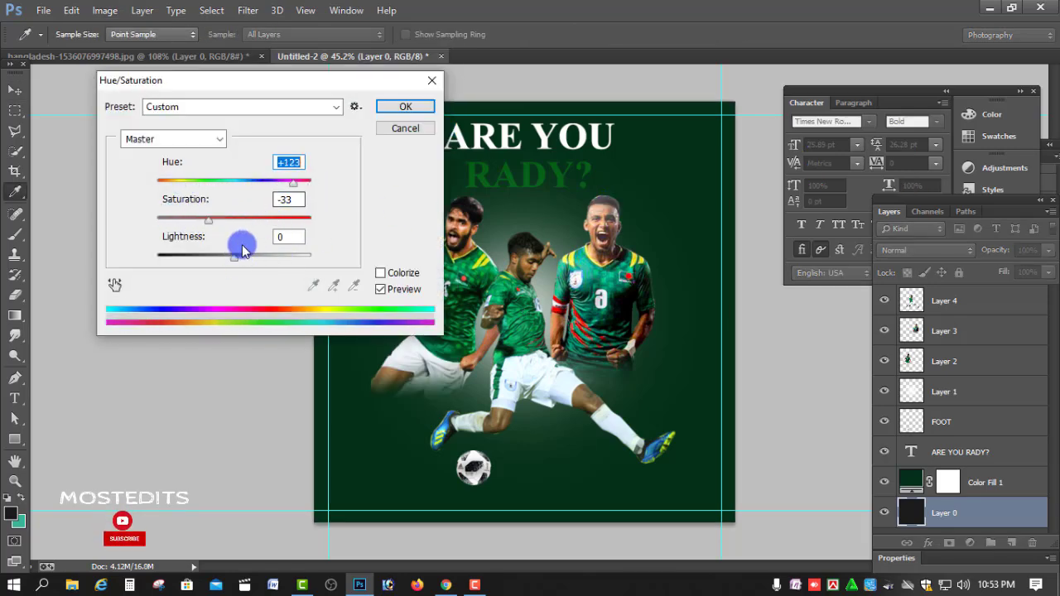
{"action": "left_click", "coordinate": [437, 78]}
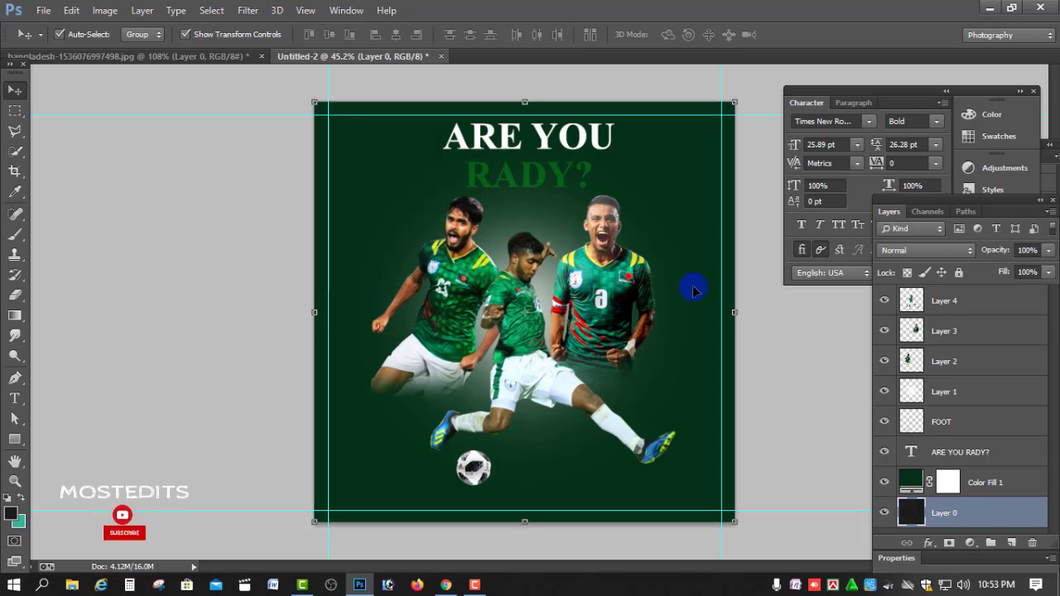
- Place the white abstract line image into the flyer and move its layer above Color Fill 1
{"action": "scroll", "coordinate": [694, 305], "scroll_direction": "down", "scroll_amount": 2}
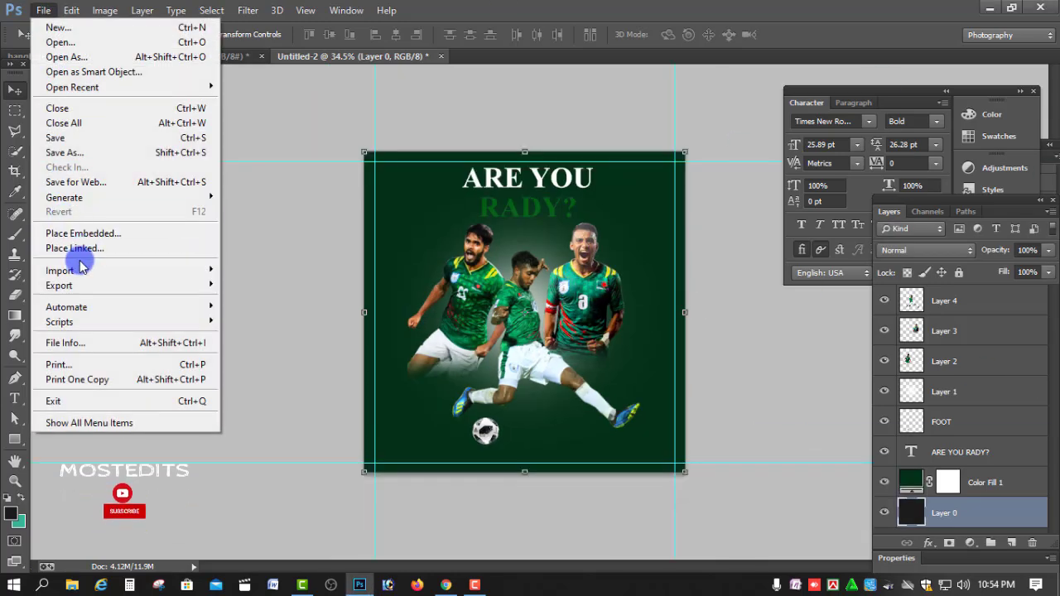
{"action": "left_click", "coordinate": [91, 246]}
{"action": "double_click", "coordinate": [184, 365]}
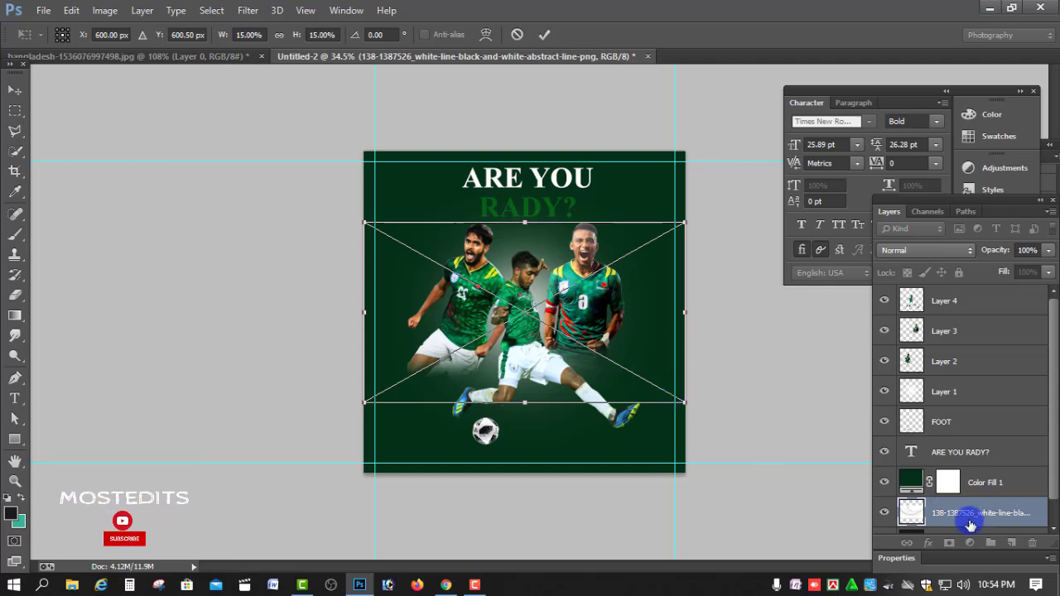
{"action": "mouse_move", "coordinate": [906, 507]}
{"action": "left_mouse_down"}
{"action": "mouse_move", "coordinate": [969, 481]}
{"action": "mouse_move", "coordinate": [972, 455]}
{"action": "left_mouse_up"}
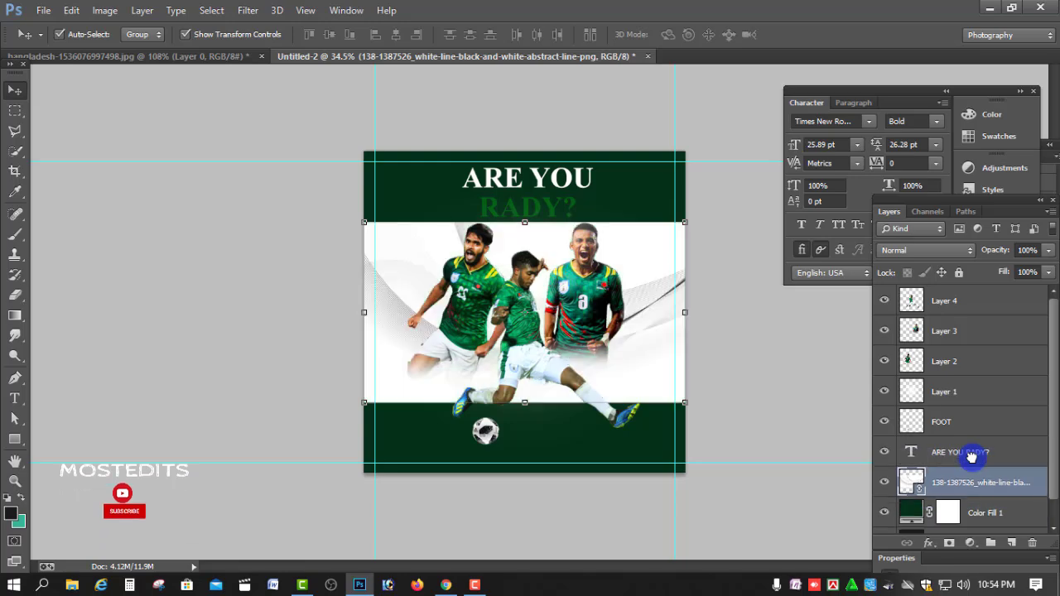
- Free-transform the line image so it covers the whole square canvas
{"action": "key", "text": "ctrl+t"}
{"action": "left_click_drag", "start_coordinate": [685, 222], "coordinate": [710, 30]}
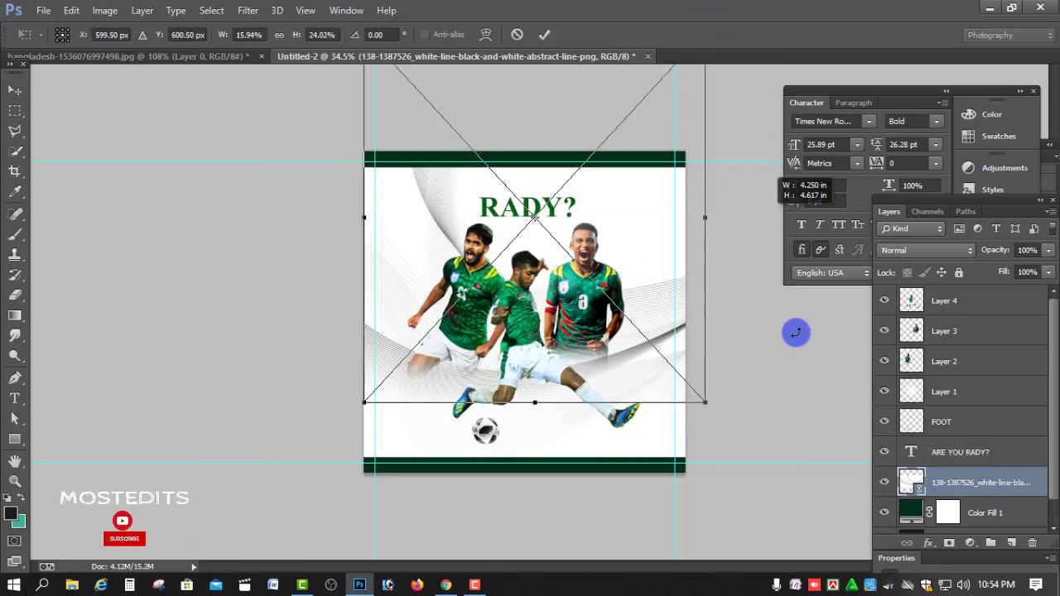
{"action": "left_click_drag", "start_coordinate": [611, 183], "coordinate": [623, 303]}
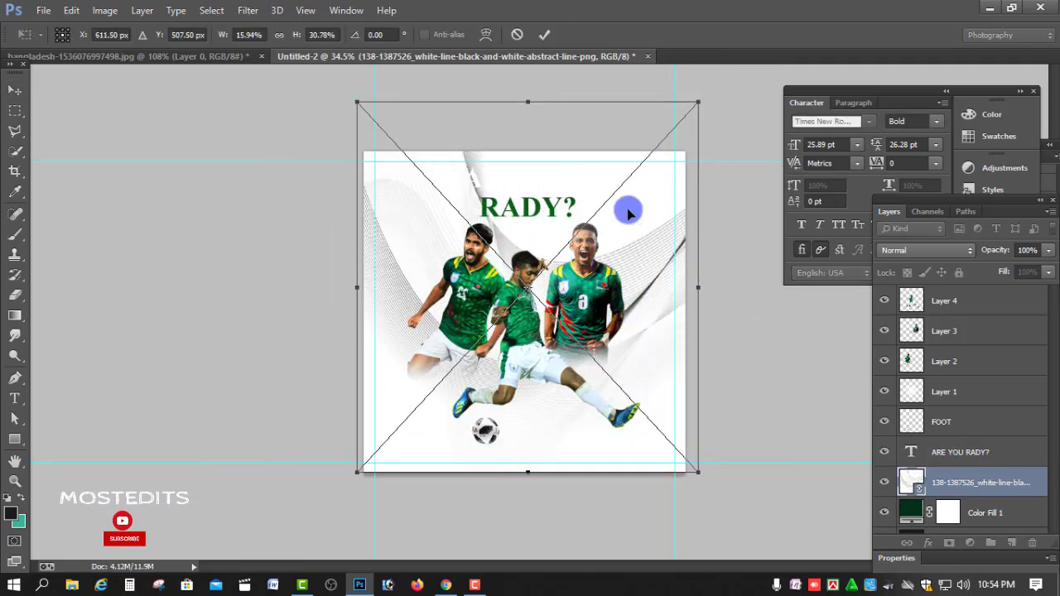
{"action": "left_click_drag", "start_coordinate": [699, 102], "coordinate": [685, 152]}
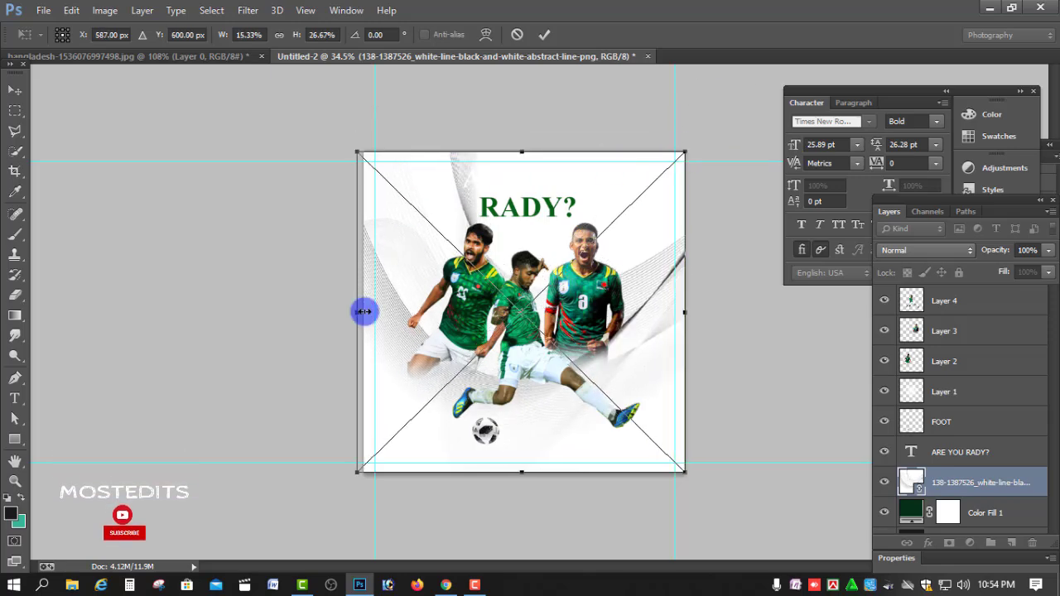
{"action": "left_click_drag", "start_coordinate": [363, 316], "coordinate": [369, 316]}
- Commit the resize, rasterize the line image layer, and set its blend mode to Screen
{"action": "left_click", "coordinate": [544, 34]}
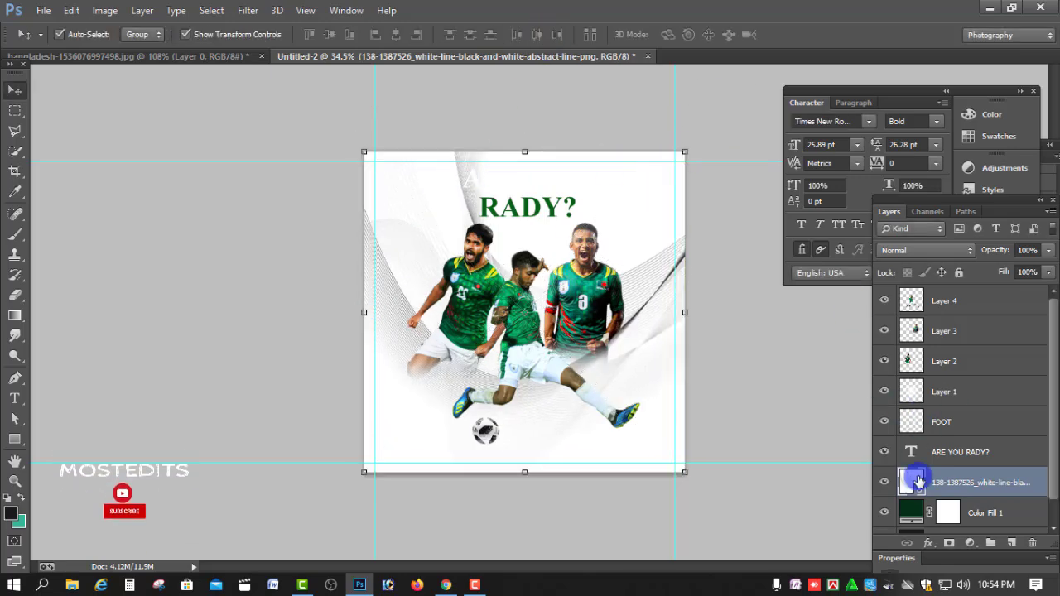
{"action": "right_click", "coordinate": [918, 482]}
{"action": "left_click", "coordinate": [652, 300]}
{"action": "left_click", "coordinate": [953, 249]}
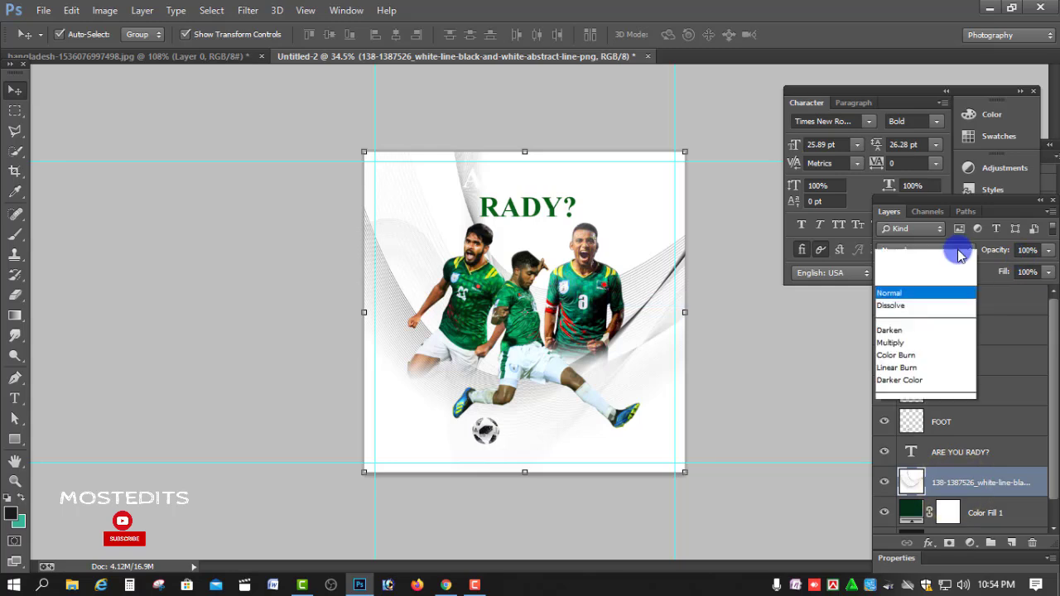
{"action": "left_click", "coordinate": [895, 136]}
{"action": "left_click", "coordinate": [926, 250]}
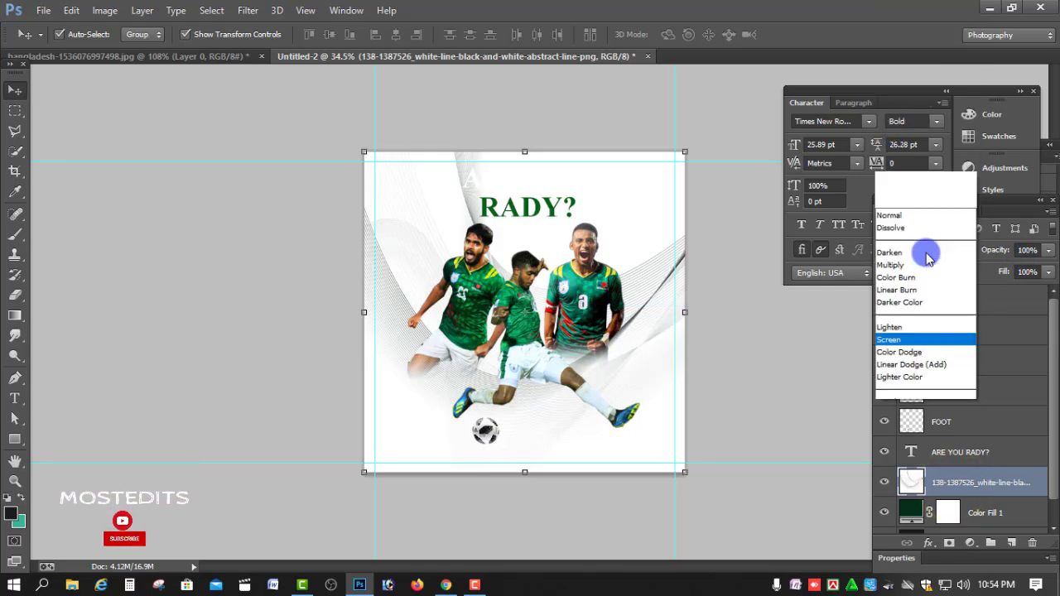
{"action": "left_click", "coordinate": [899, 139]}
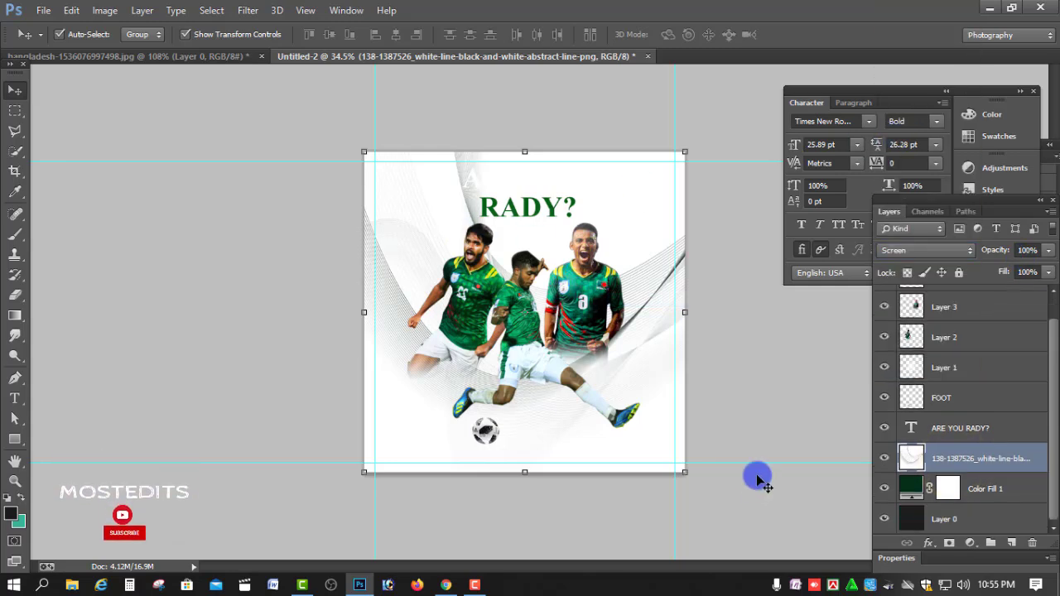
- Invert the line image with Image > Adjustments > Invert, leaving white lines on dark green
{"action": "left_click", "coordinate": [71, 9]}
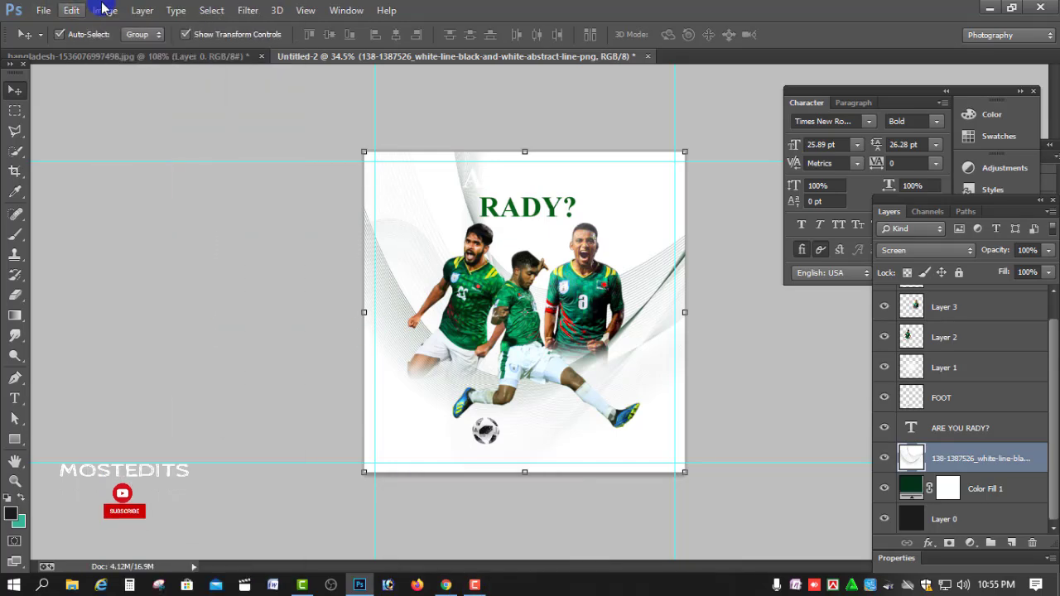
{"action": "left_click", "coordinate": [105, 10]}
{"action": "mouse_move", "coordinate": [128, 49]}
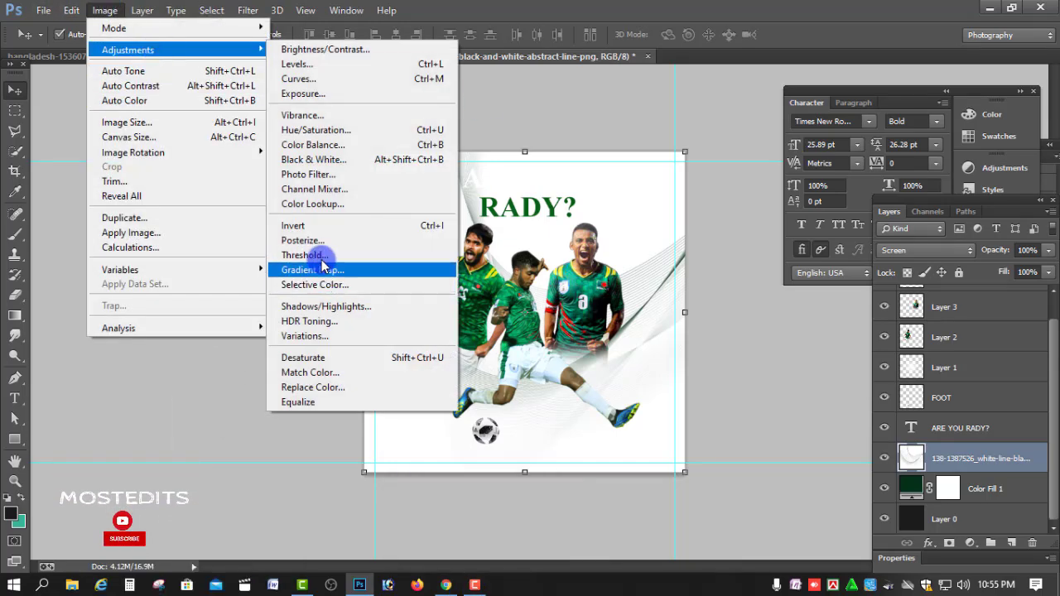
{"action": "left_click", "coordinate": [294, 225]}
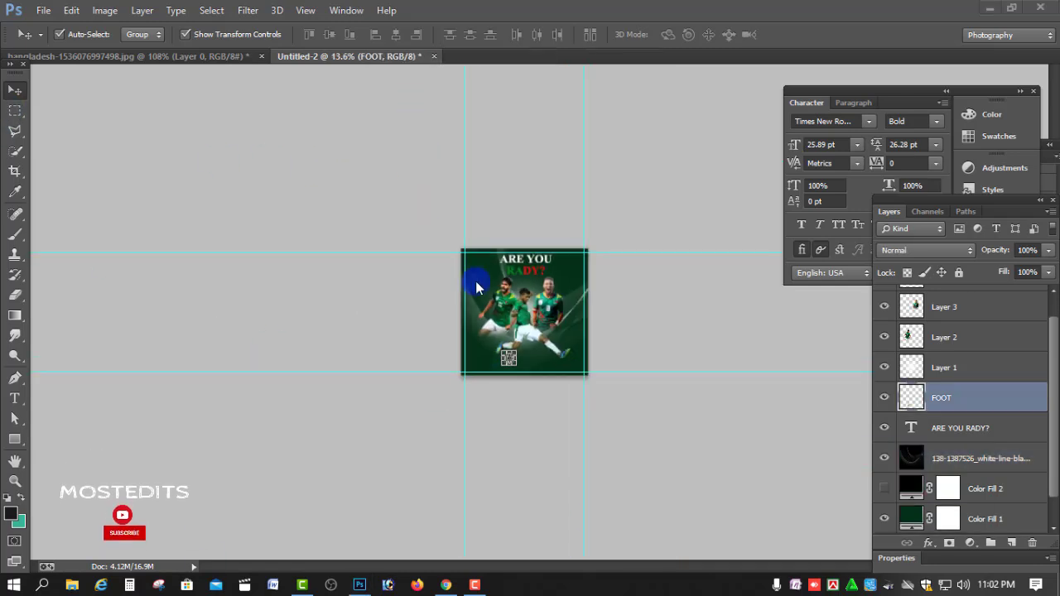
- Select Layer 0, review the finished 'ARE YOU RADY?' flyer, and stop the screen recording
{"action": "scroll", "coordinate": [1055, 484], "scroll_direction": "down", "scroll_amount": 1}
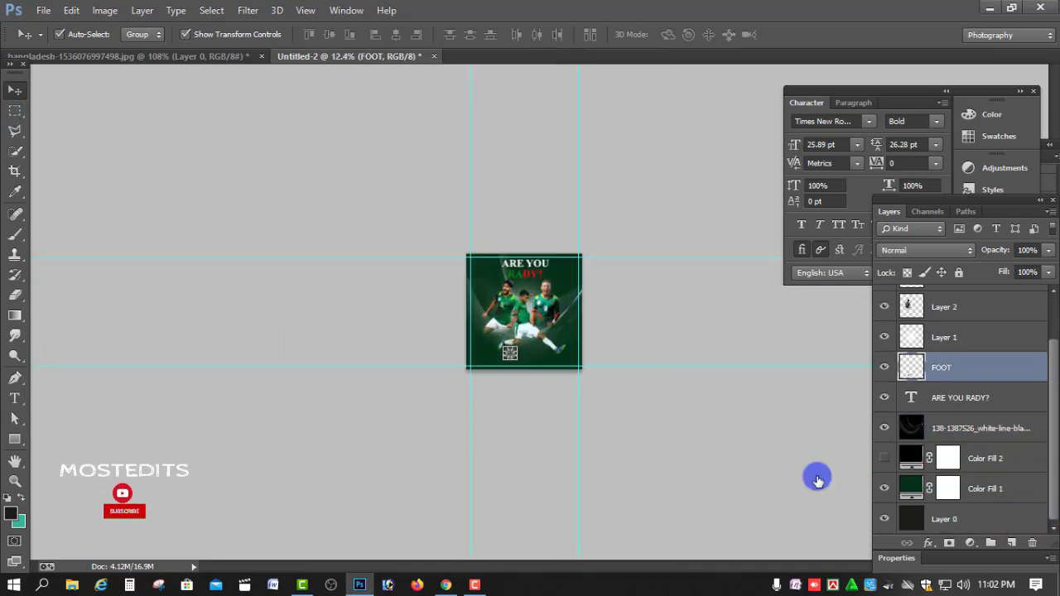
{"action": "left_click", "coordinate": [816, 478]}
{"action": "scroll", "coordinate": [574, 436], "scroll_direction": "up", "scroll_amount": 3}
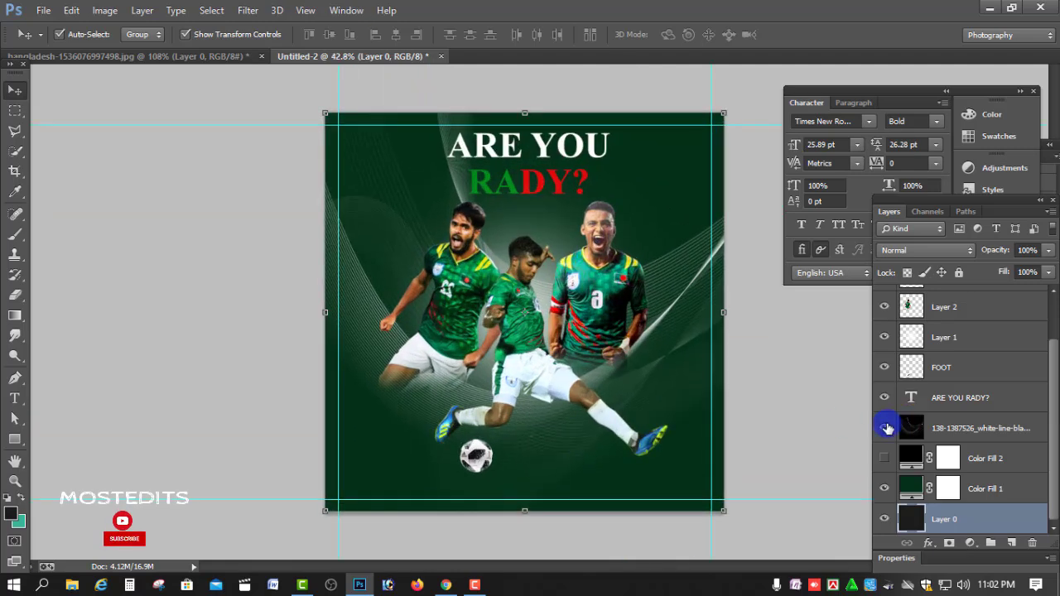
{"action": "left_click", "coordinate": [482, 587]}
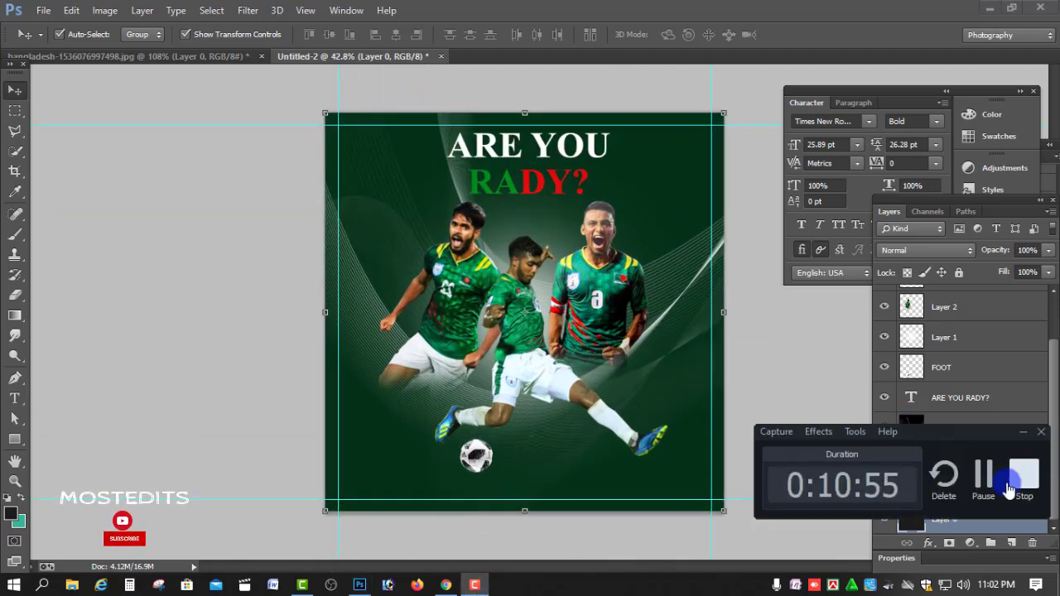